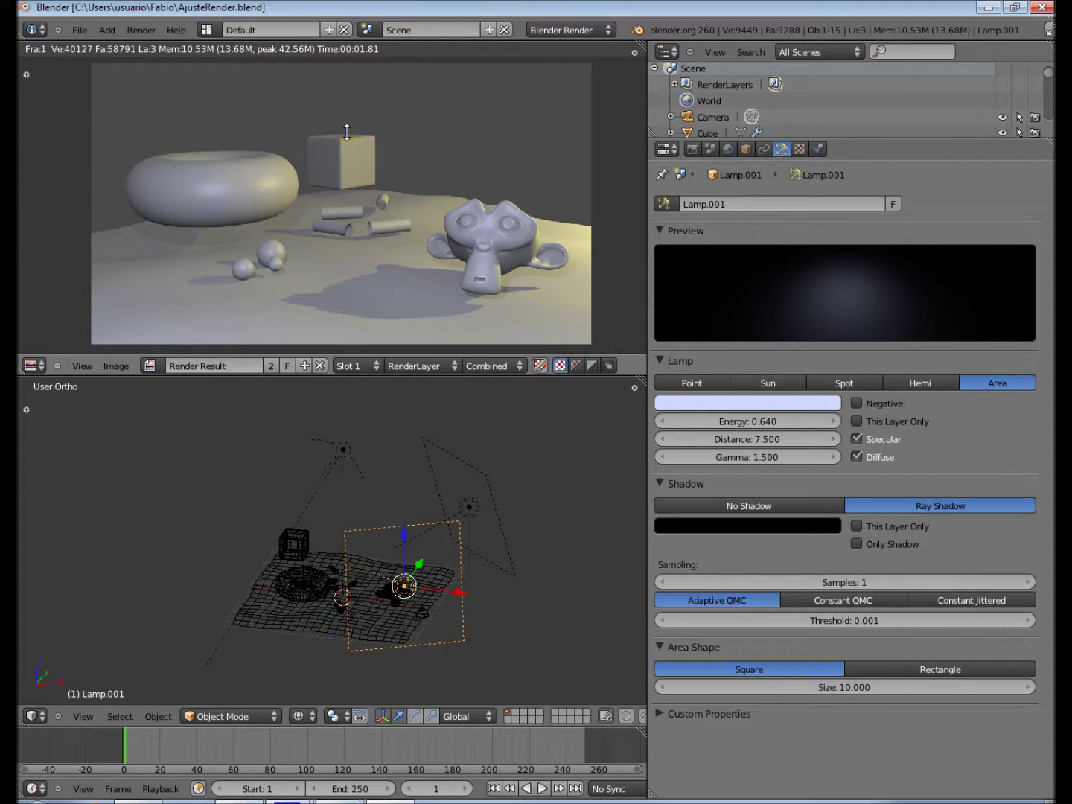
Step: Enable Paper Sky for the world background and lighten the horizon color to a brighter grey
left_click(727, 149)
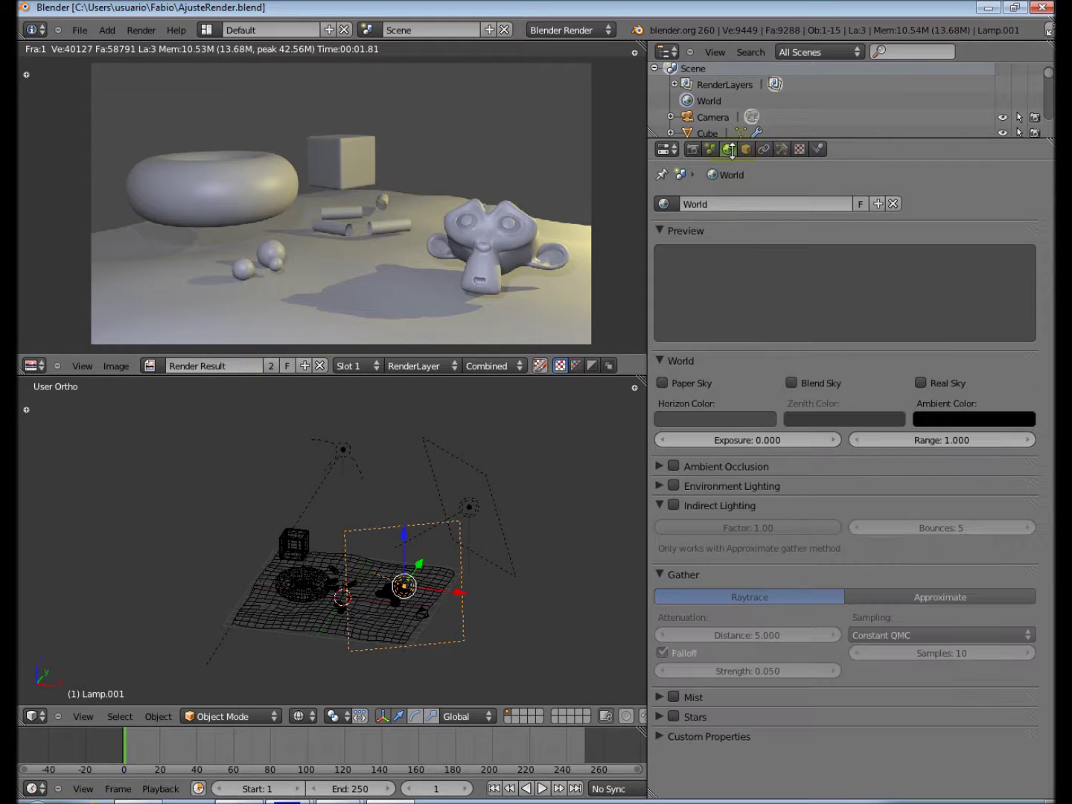
left_click(662, 384)
left_click(715, 419)
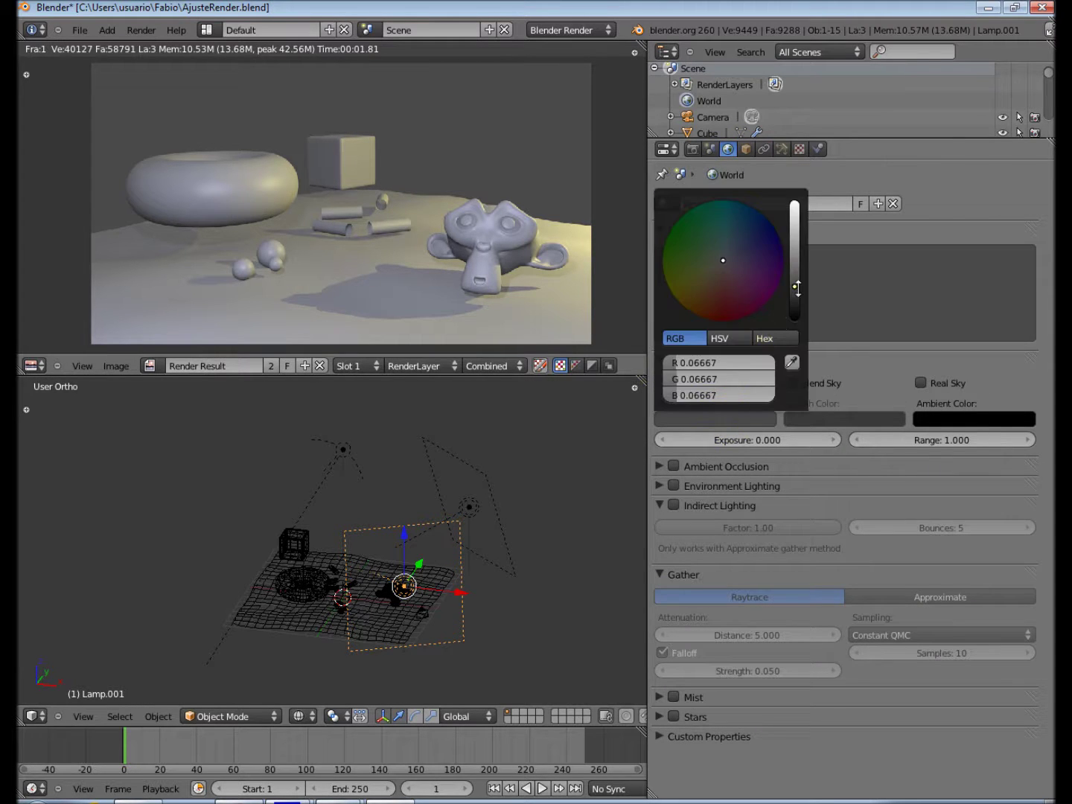
left_click_drag(798, 289, 798, 265)
Step: Enable Blend Sky and darken the zenith color to RGB 0.01109
left_click(791, 384)
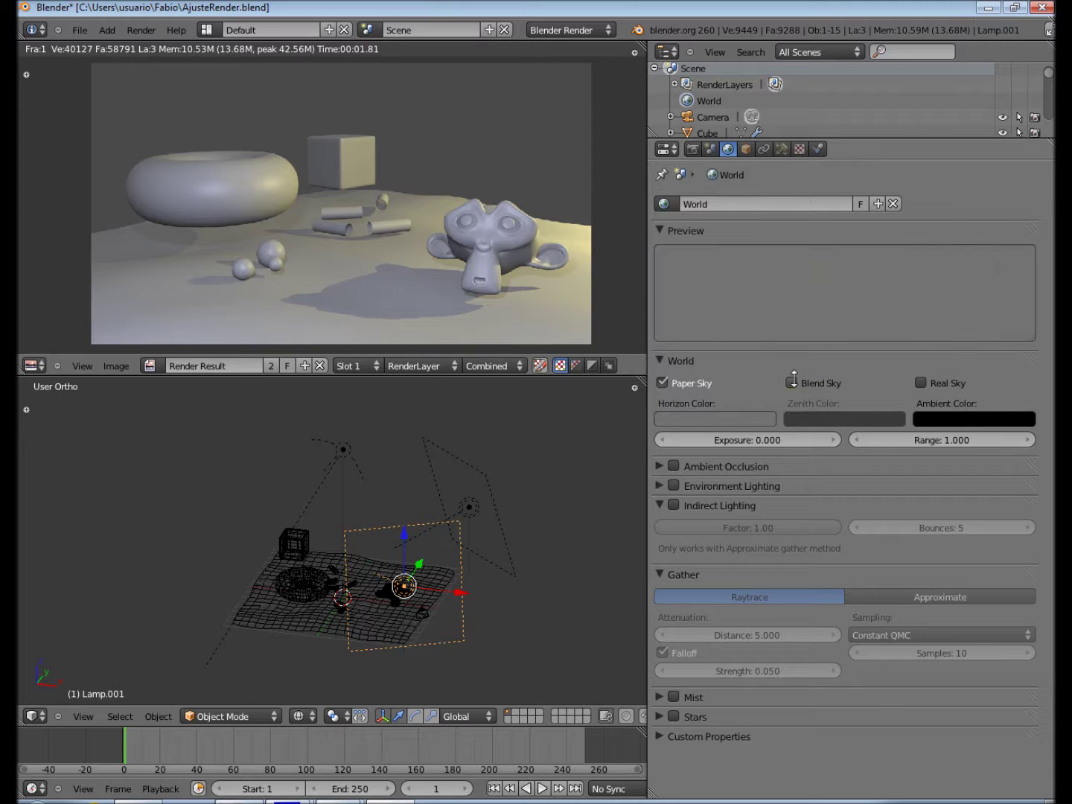
left_click(819, 419)
left_click_drag(892, 319, 896, 310)
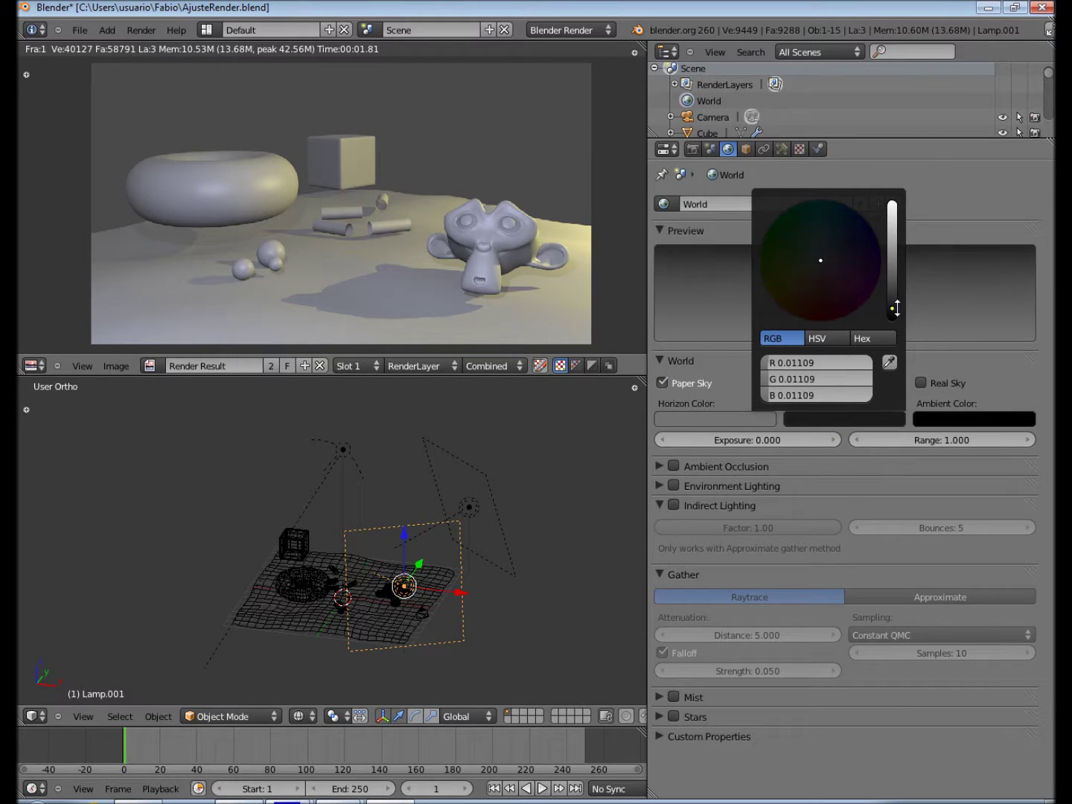
Step: Enable world mist with intensity 0.611, depth 20 and start 3, and render the image
left_click(687, 698)
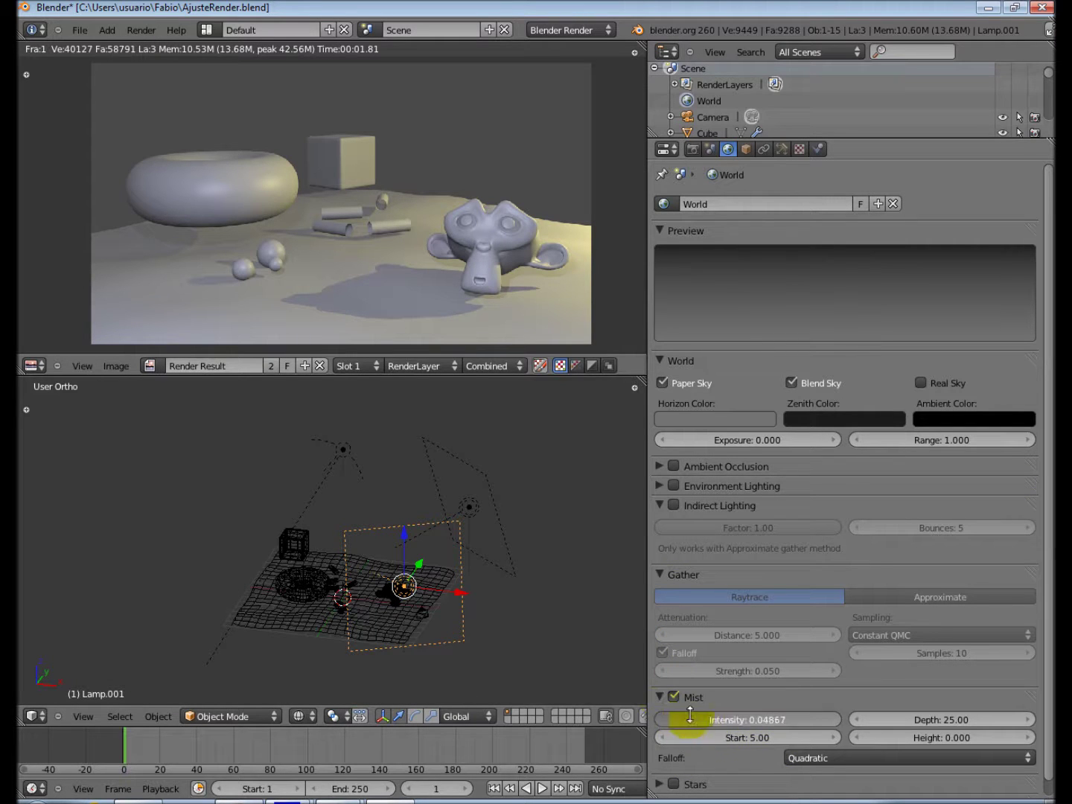
left_click_drag(687, 719, 790, 715)
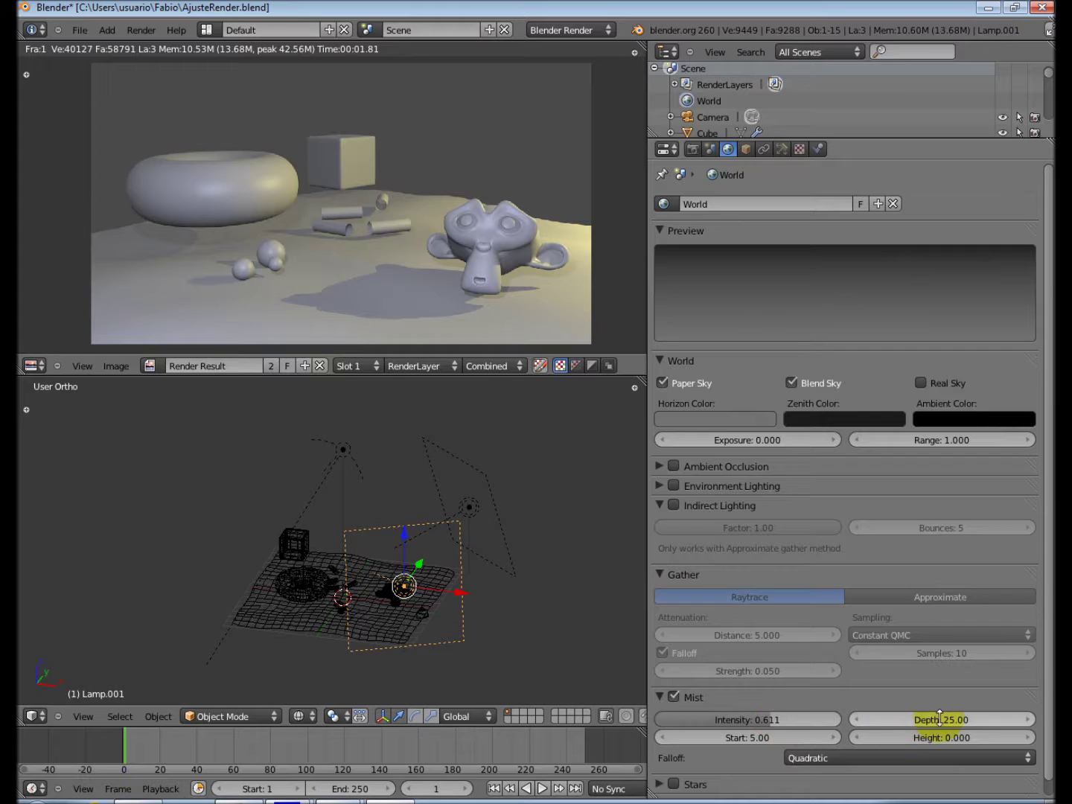
left_click(927, 719)
type("20")
key("Return")
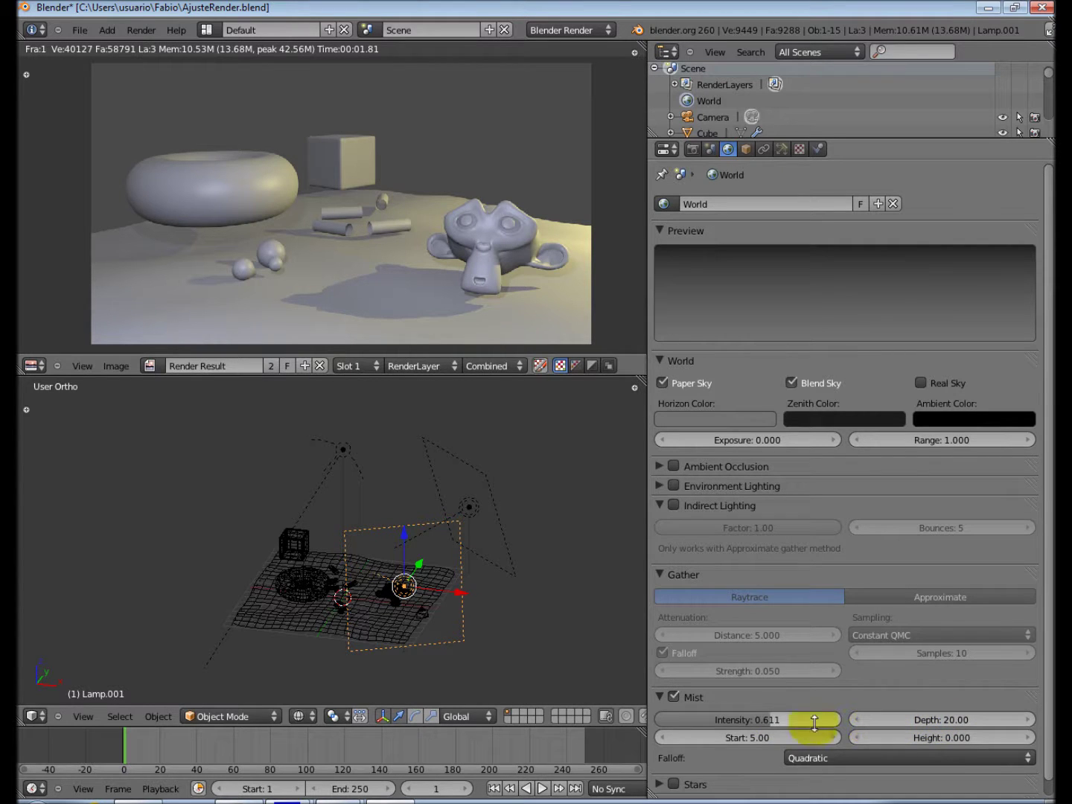
left_click(767, 735)
type("3")
key("Return")
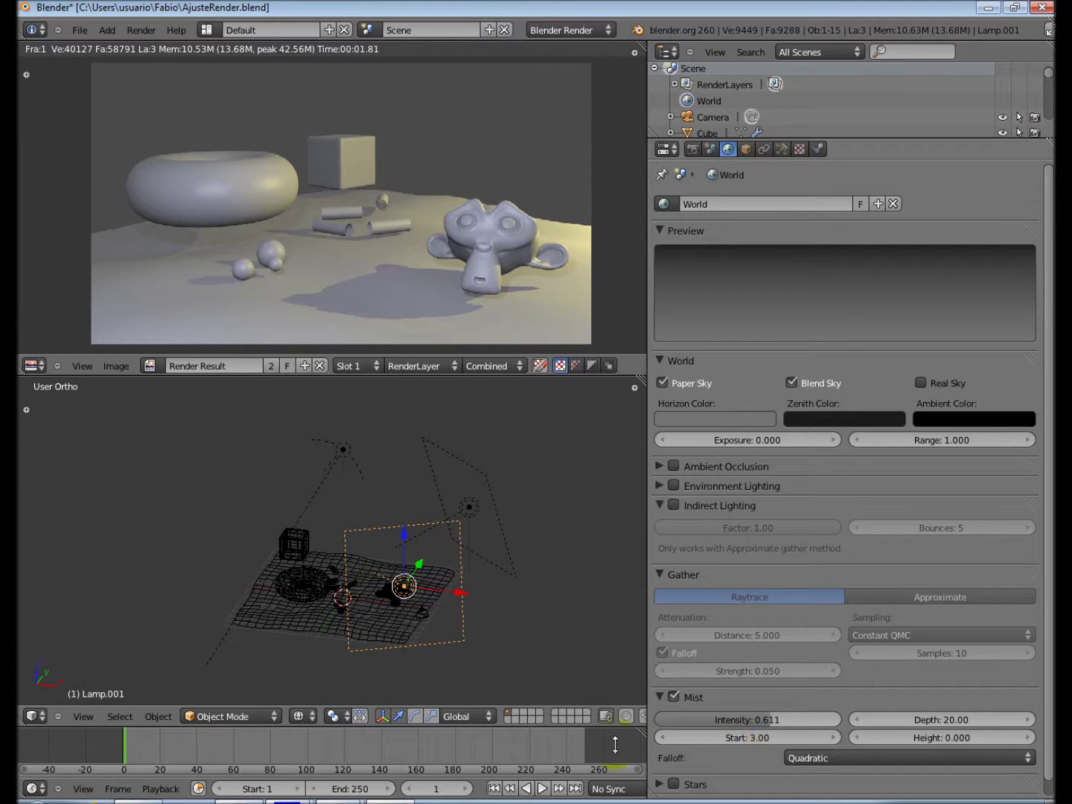
key("F12")
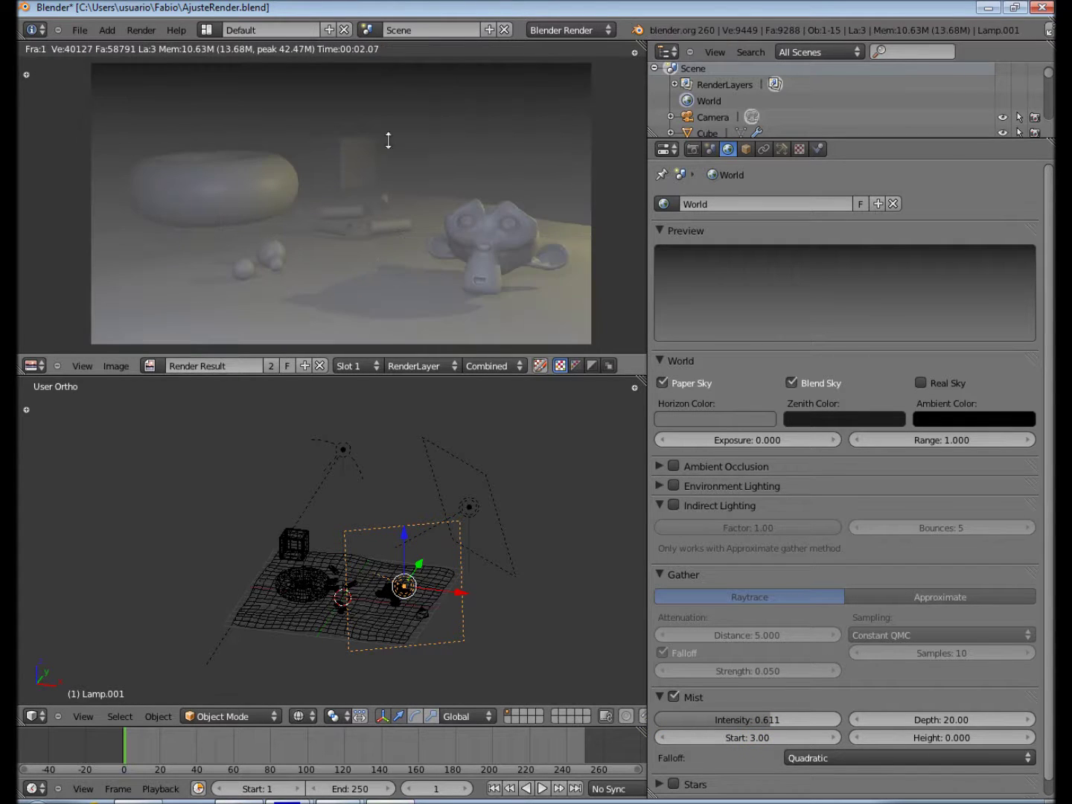
Step: Examine the misty render up close in an enlarged view, checking the background gradient around the cube for color banding
scroll(389, 124, "up", 5)
middle_click_drag(464, 228, 416, 237)
scroll(401, 172, "down", 1)
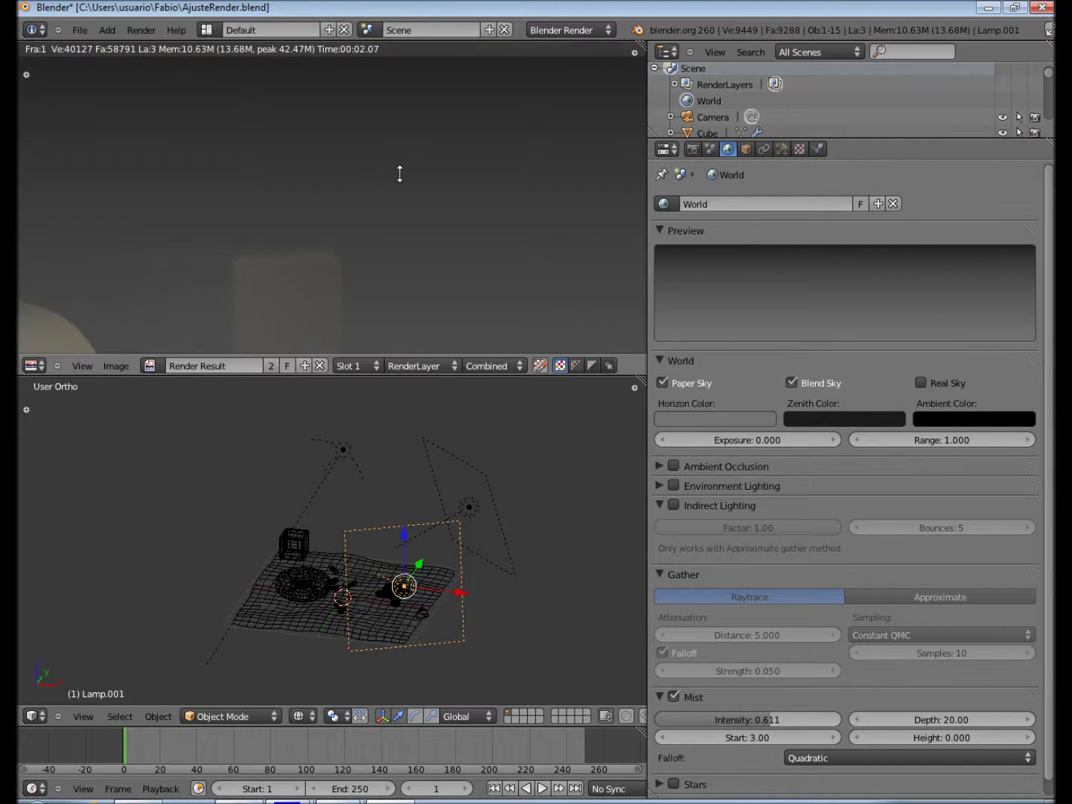
key("ctrl+Up")
scroll(420, 431, "down", 1)
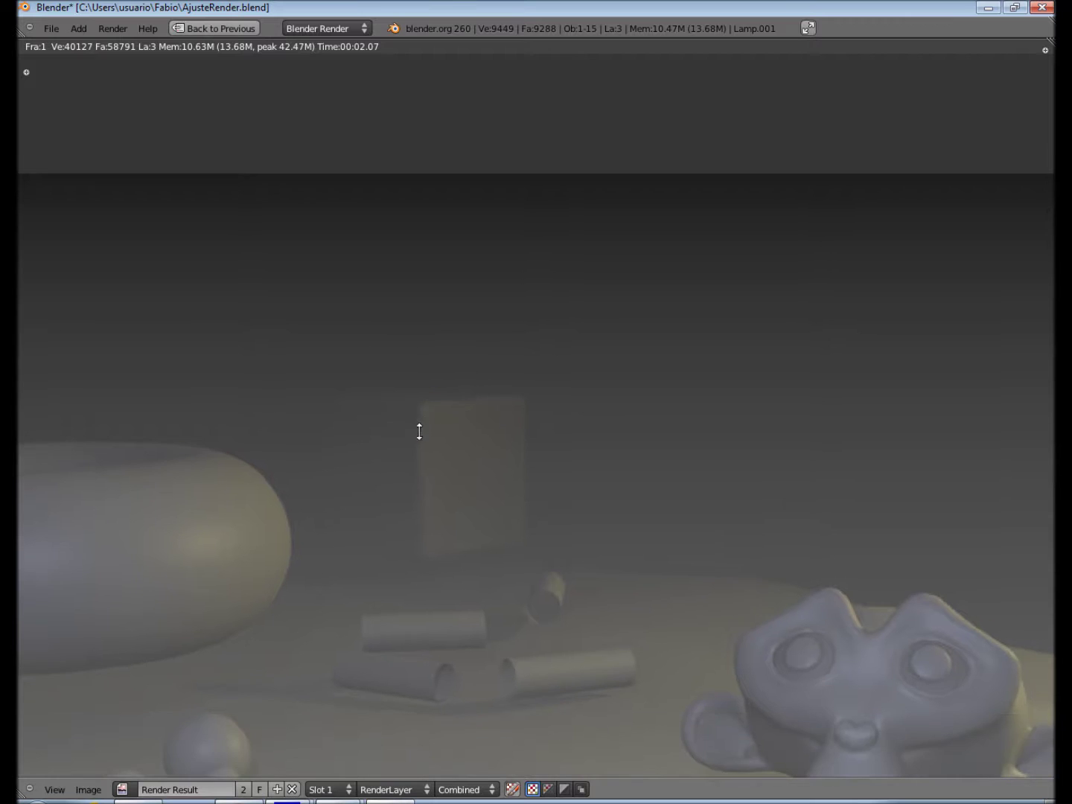
scroll(584, 324, "up", 2)
scroll(541, 318, "up", 1)
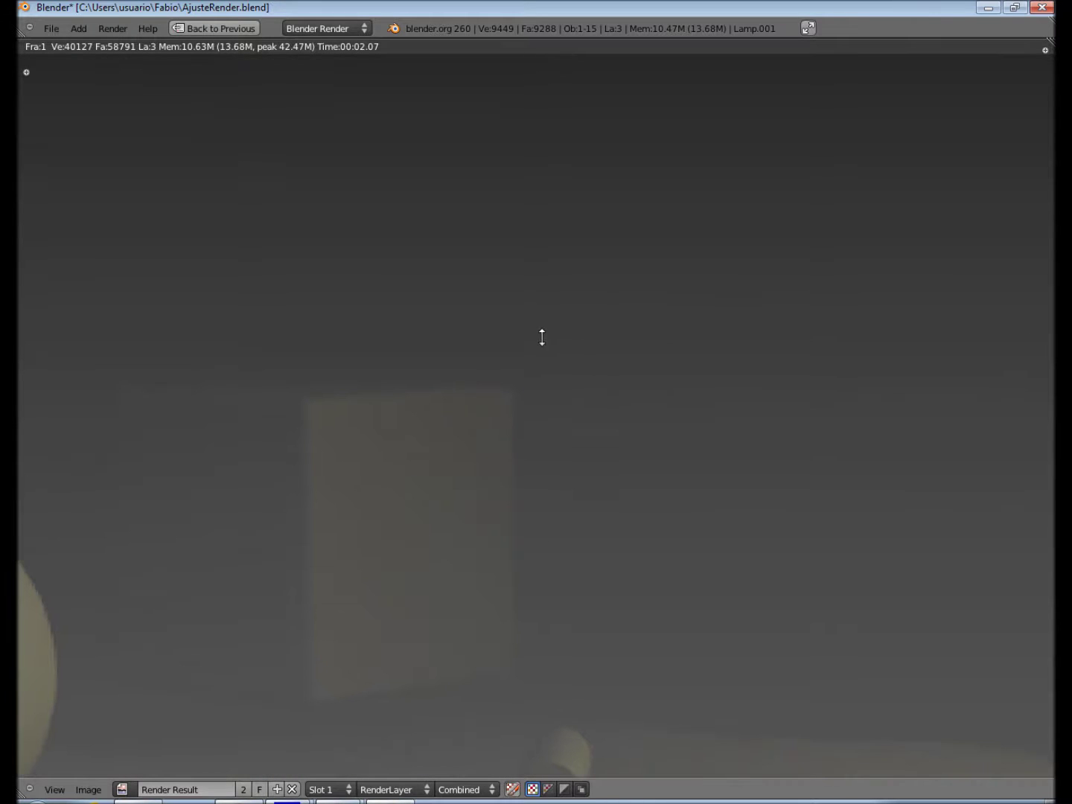
scroll(618, 283, "down", 1)
scroll(640, 312, "down", 1)
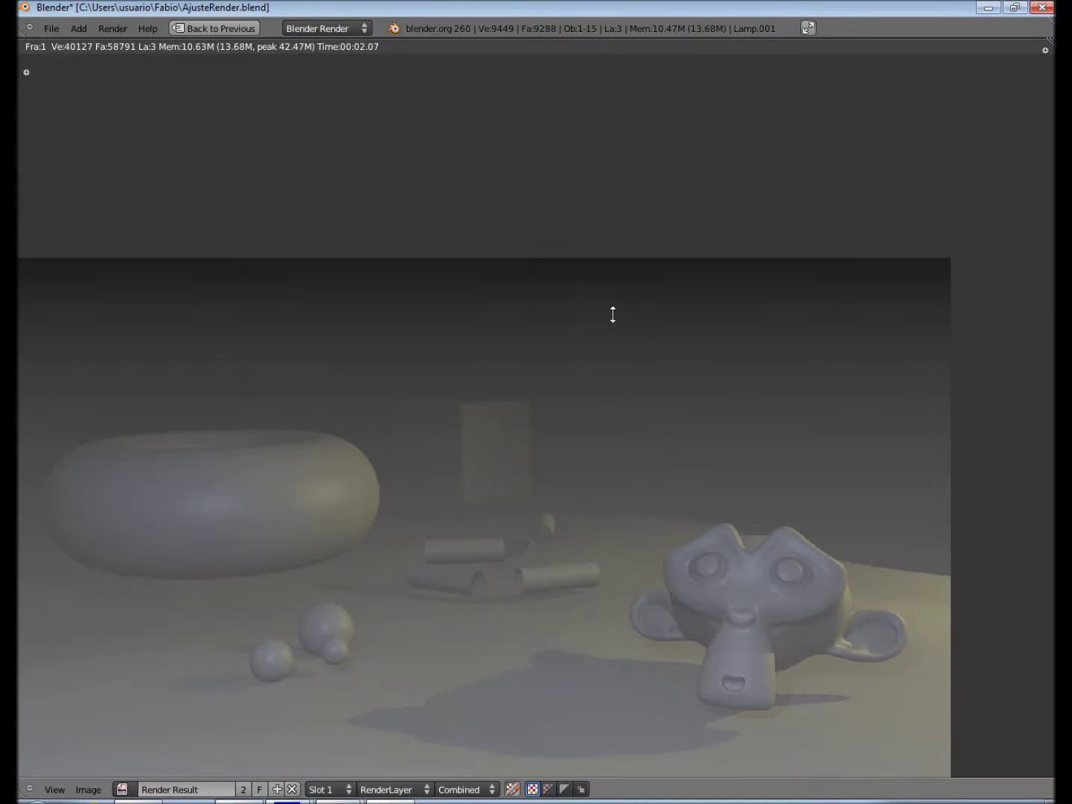
scroll(600, 331, "up", 6)
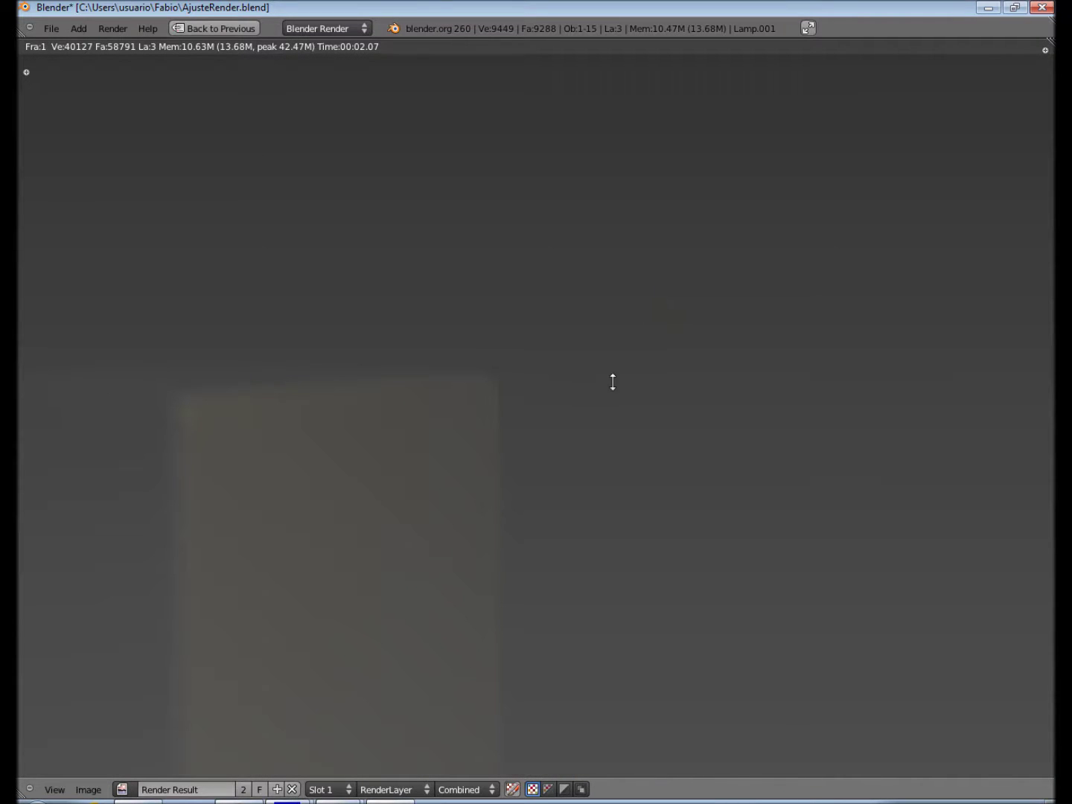
scroll(672, 390, "down", 6)
scroll(483, 398, "down", 1)
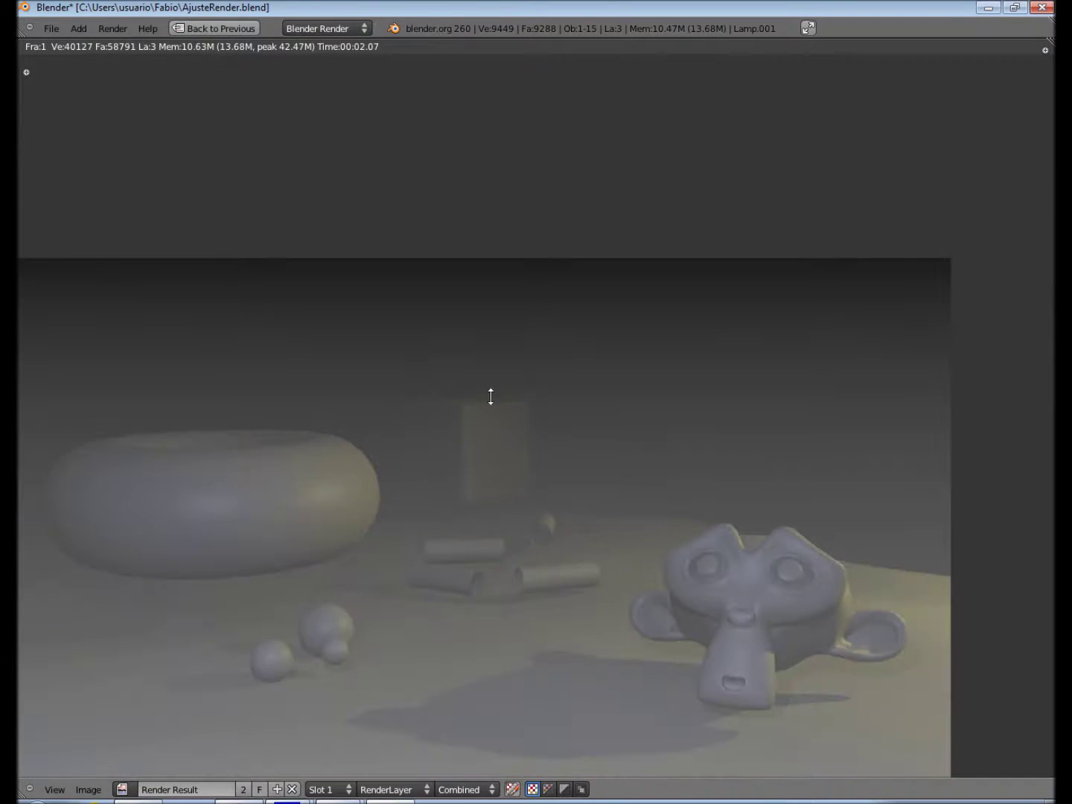
scroll(605, 395, "down", 1)
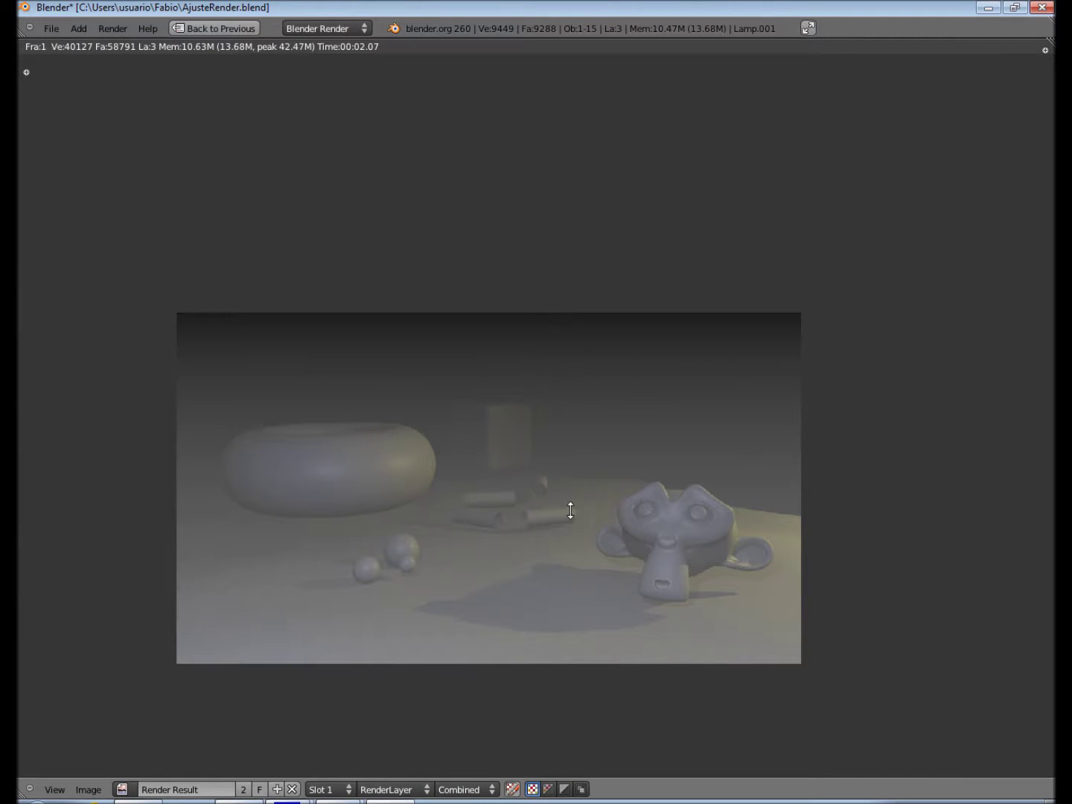
scroll(565, 385, "up", 1)
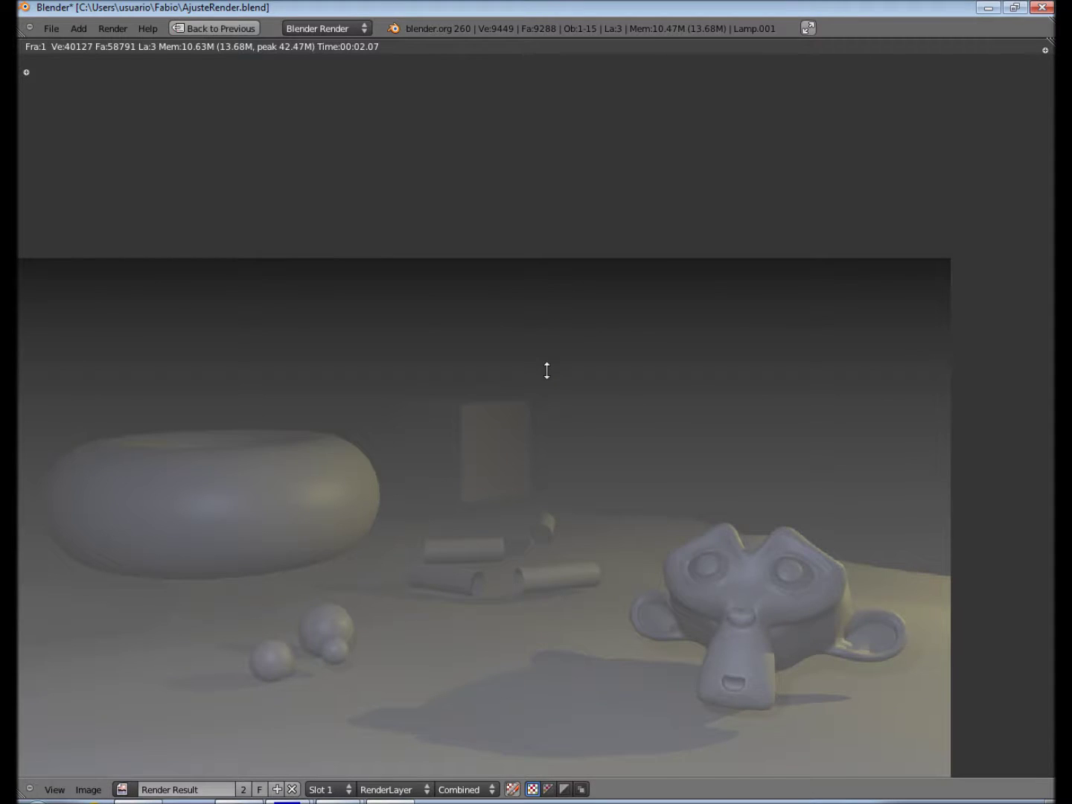
key("Escape")
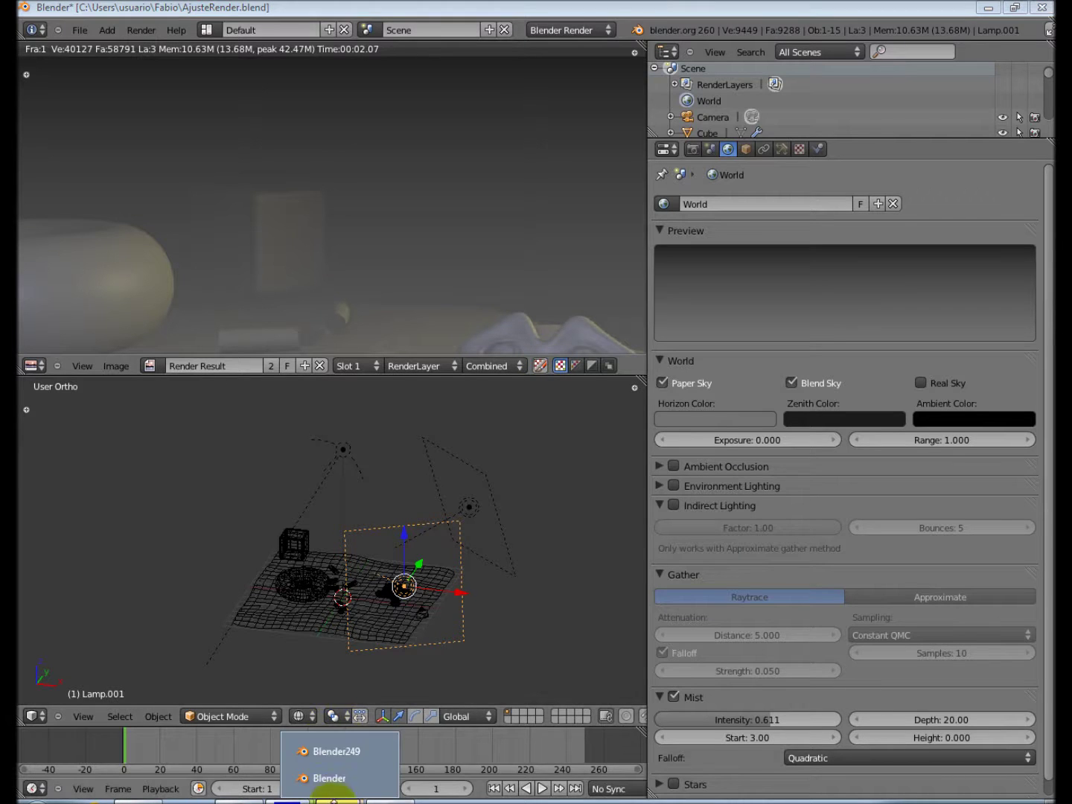
Step: Switch to Blender 2.49 to look at its Dither setting in the render options, and return to Blender 2.60
left_click(328, 778)
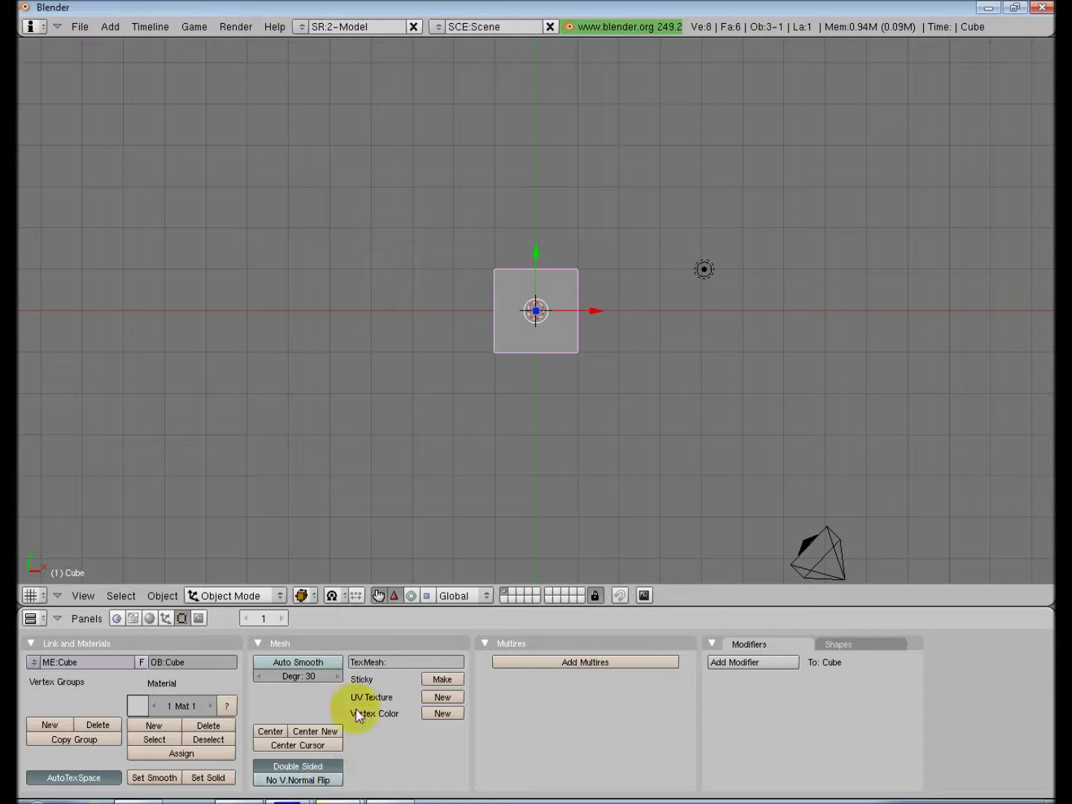
left_click(198, 620)
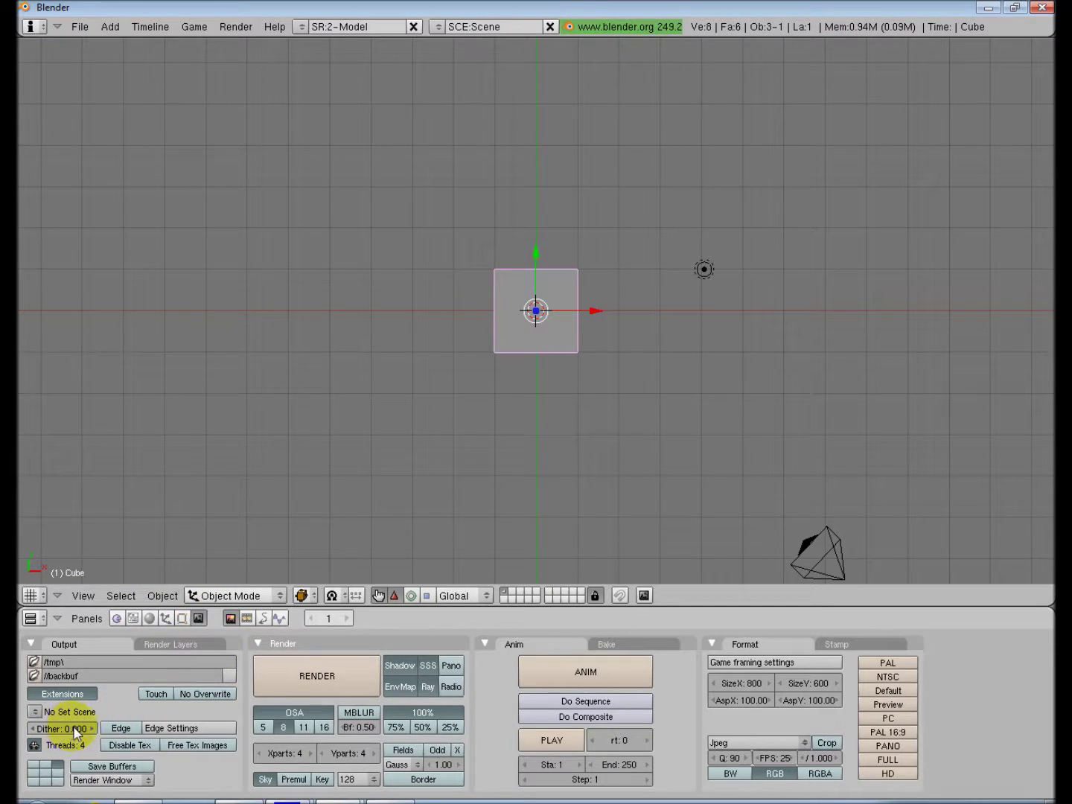
left_click(383, 803)
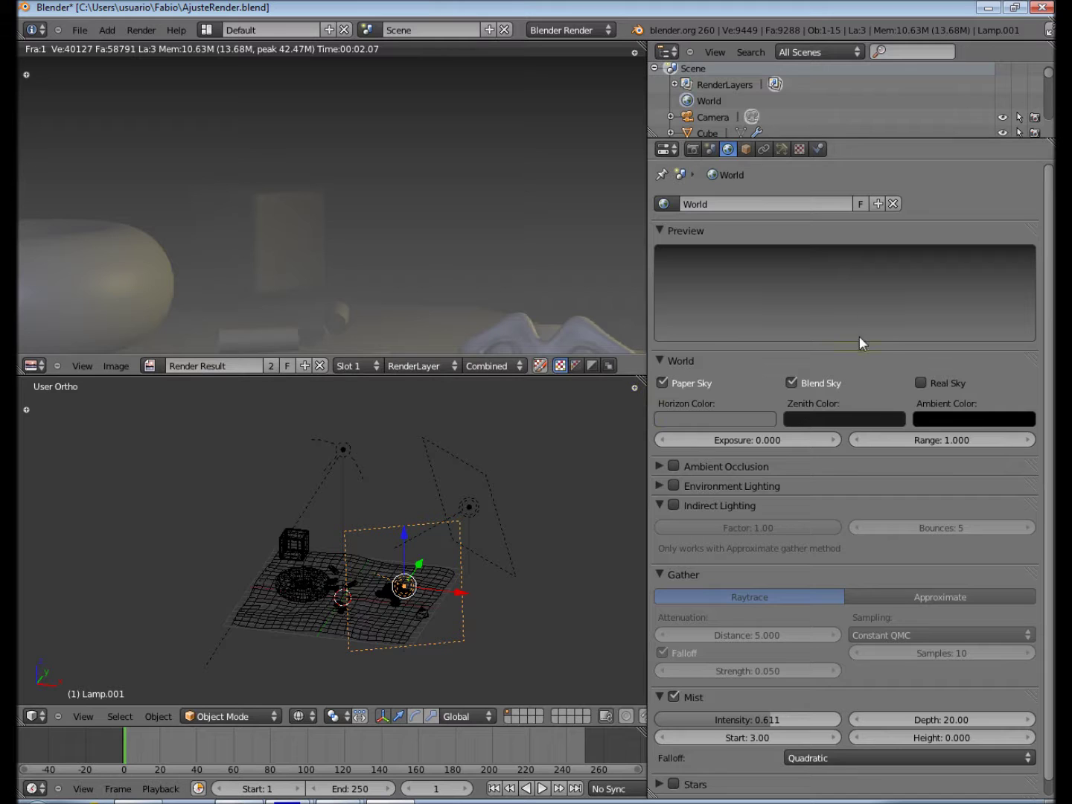
Step: Set the render's post-processing Dither to 2.000, collapsing the dimensions, anti-aliasing and output settings
left_click(699, 149)
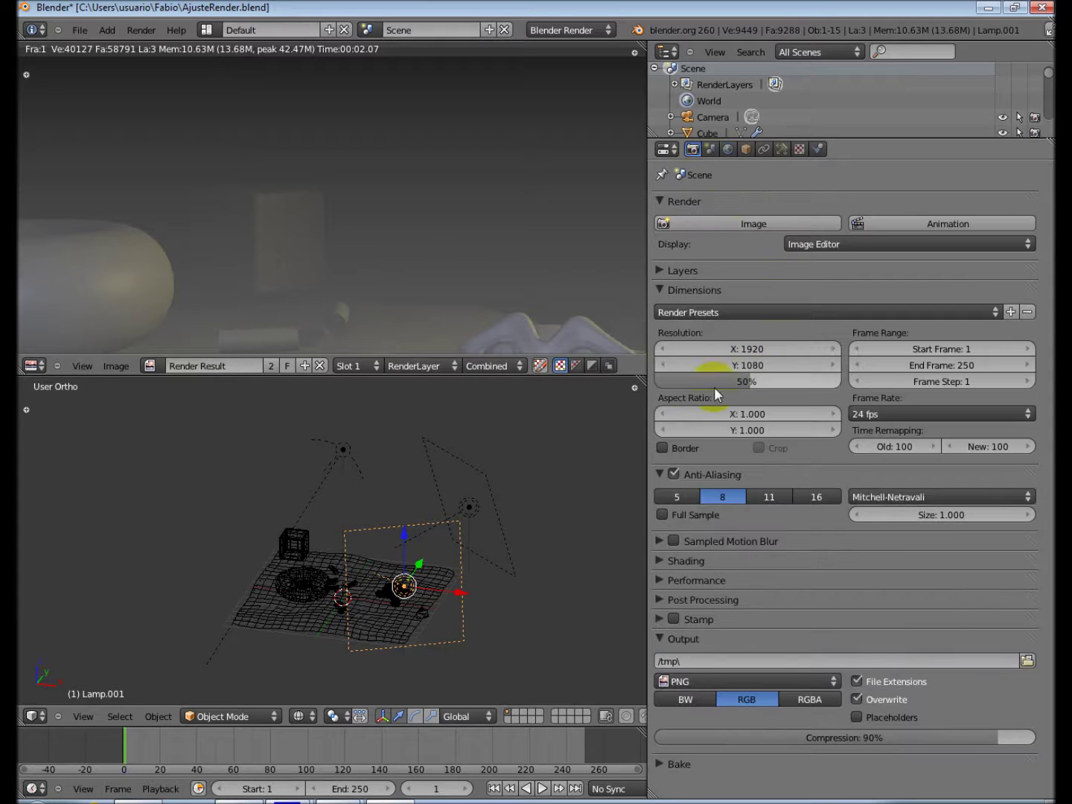
left_click(660, 291)
left_click(660, 309)
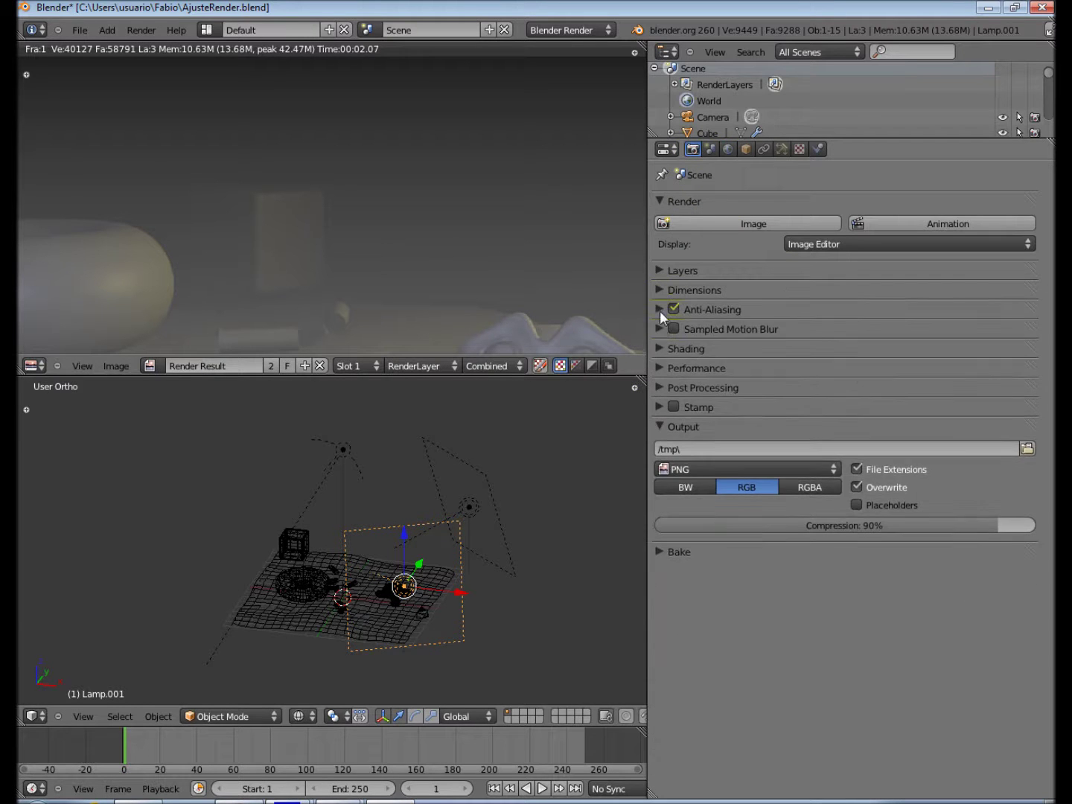
left_click(660, 425)
left_click(661, 386)
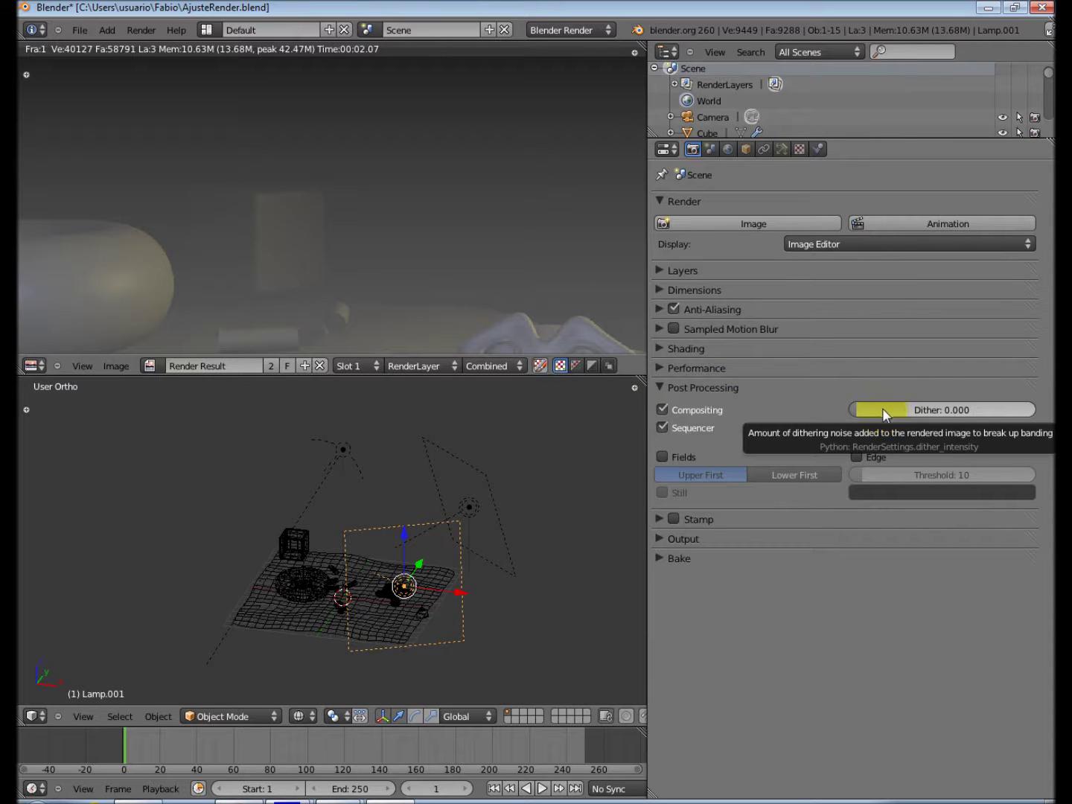
left_click_drag(862, 406, 1047, 409)
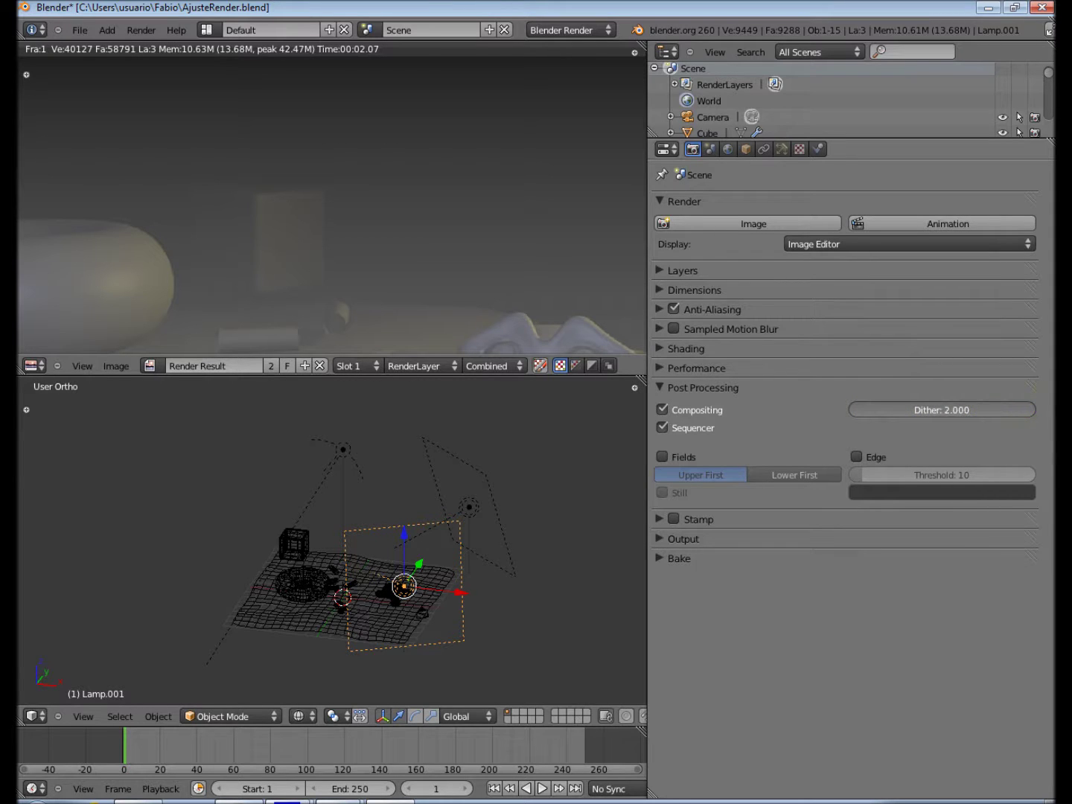
Step: Render the dithered scene into Slot 2 of the render result
left_click(379, 361)
left_click(377, 336)
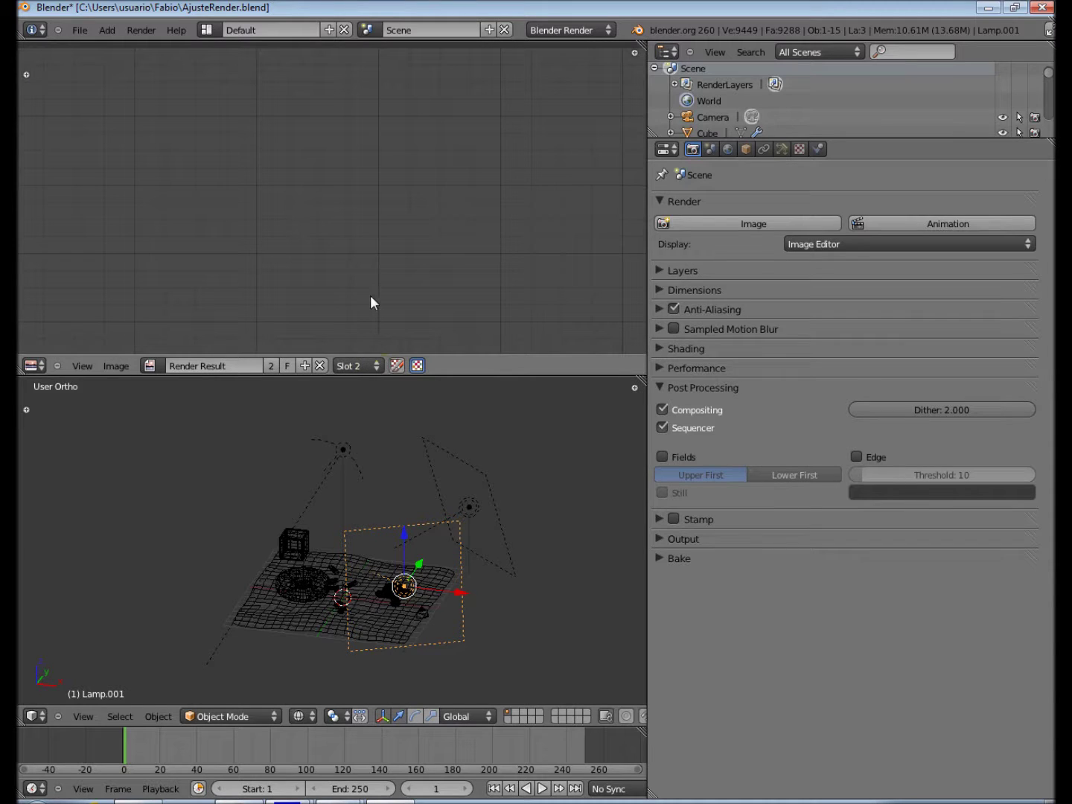
key("F12")
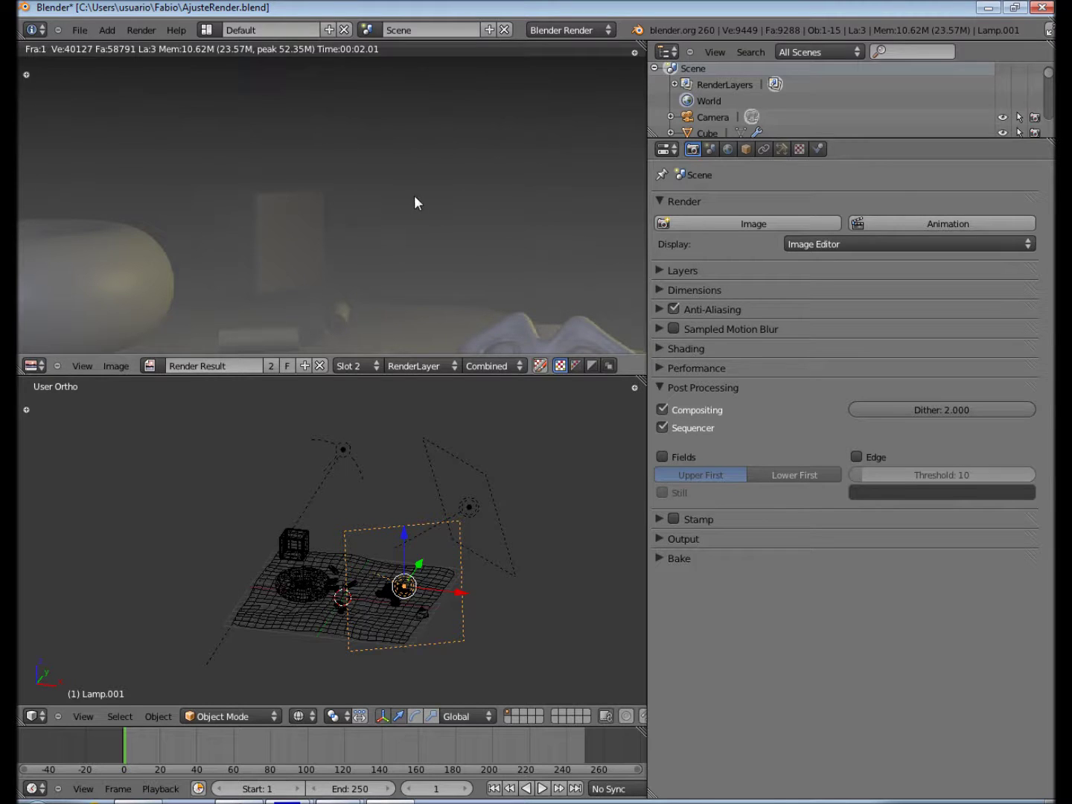
Step: Examine the dithered render's background gradient around the cube at several magnifications
scroll(432, 194, "up", 3)
scroll(433, 193, "down", 3)
scroll(432, 193, "up", 3)
scroll(433, 192, "up", 3)
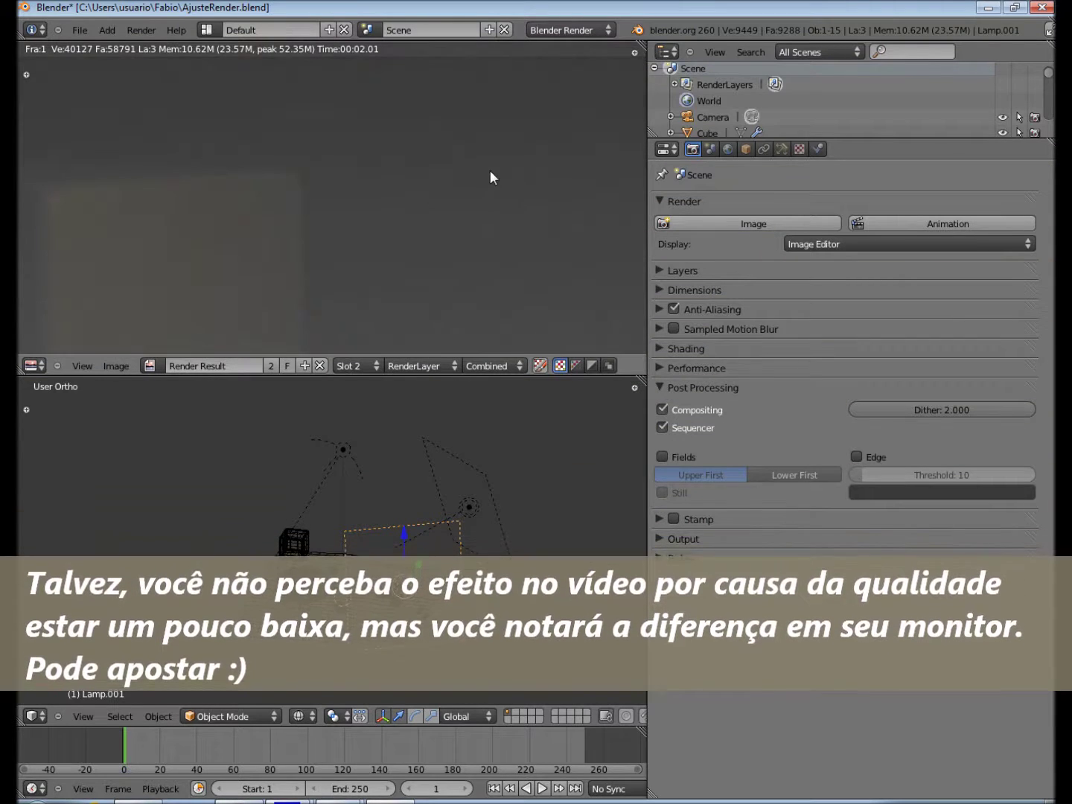
middle_click_drag(485, 171, 336, 251)
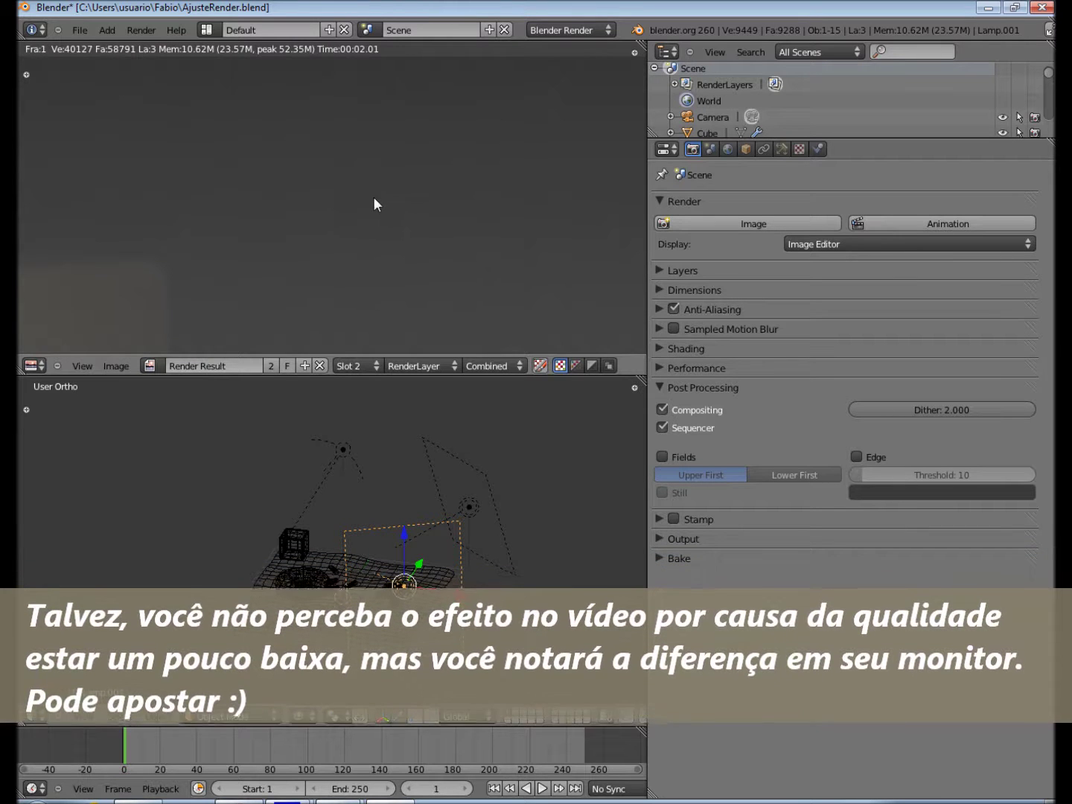
scroll(376, 197, "down", 6)
scroll(339, 213, "down", 2)
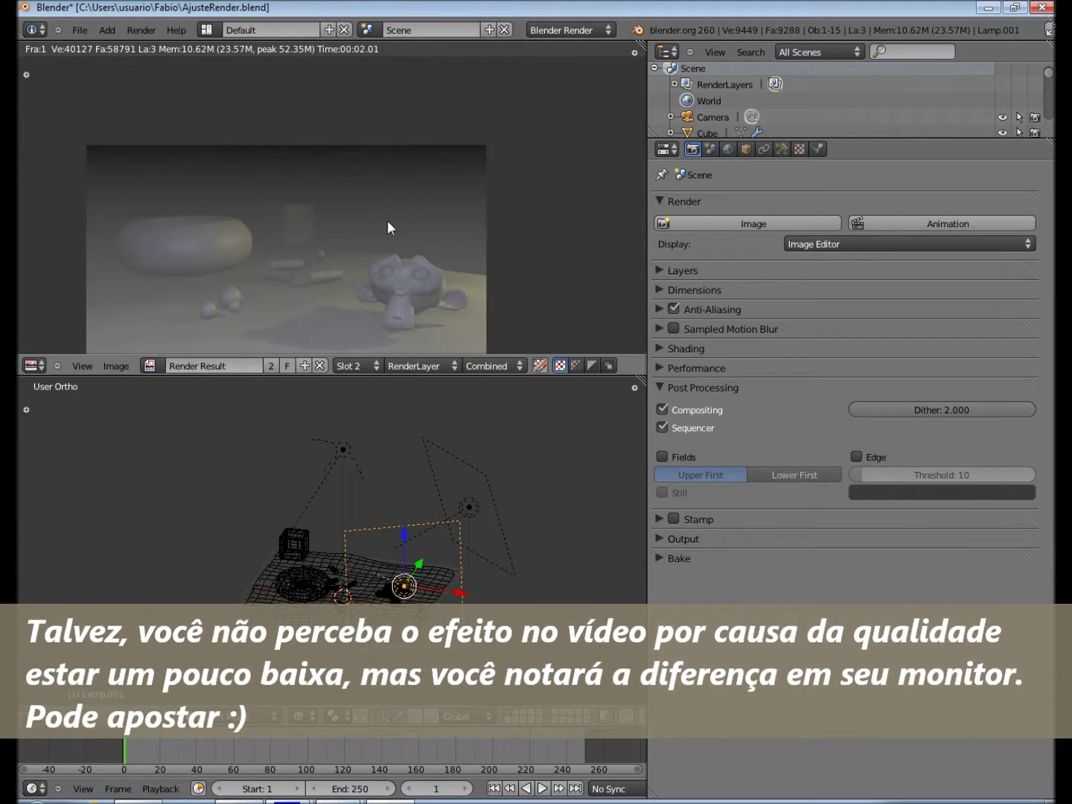
scroll(363, 193, "up", 2)
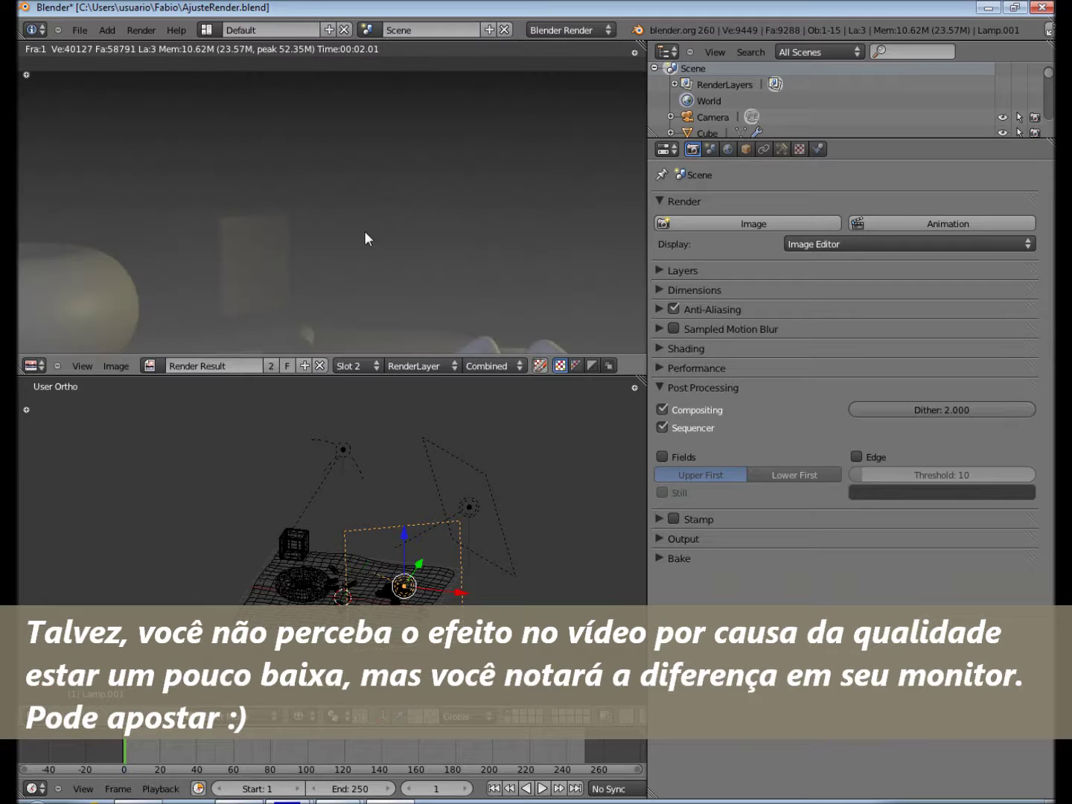
scroll(364, 231, "up", 2)
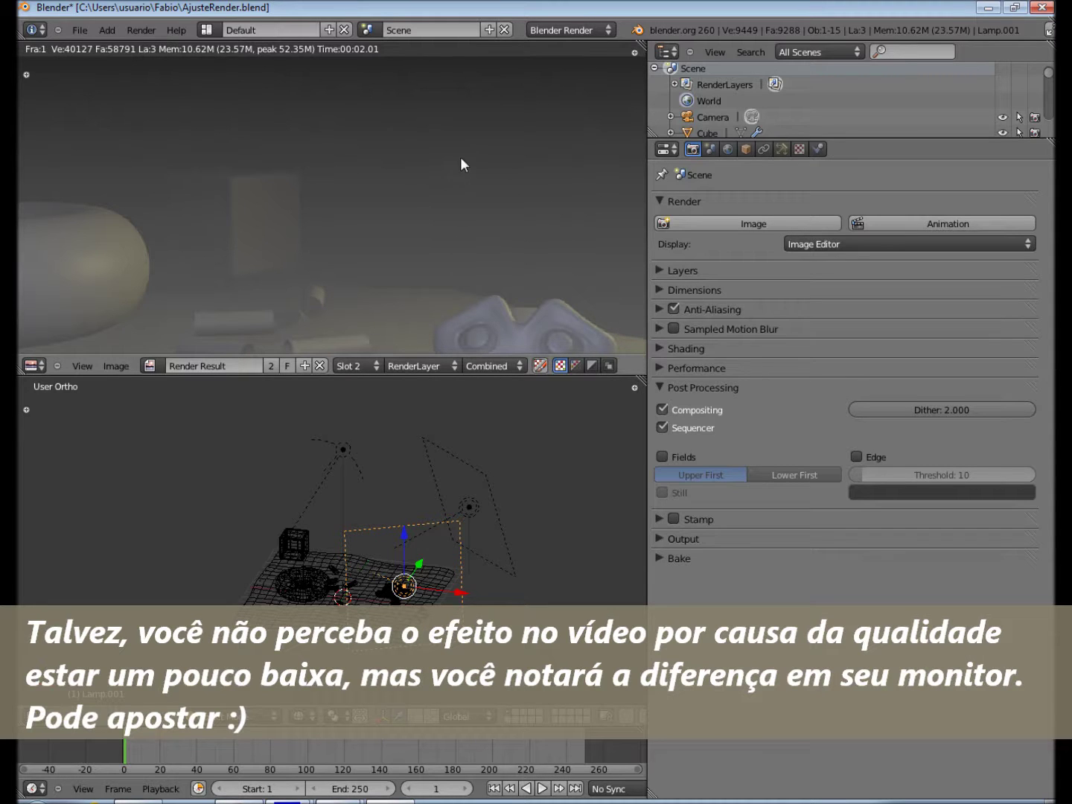
Step: Compare the undithered render in Slot 1 with the dithered render in Slot 2
left_click(368, 365)
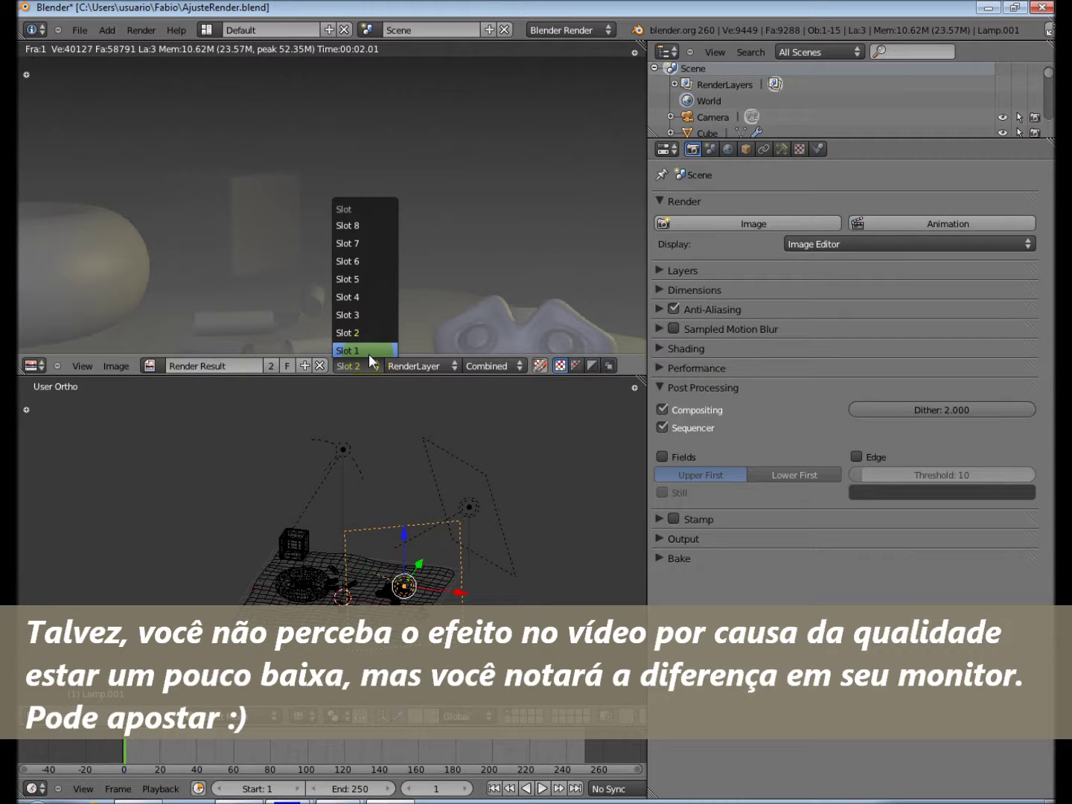
left_click(368, 354)
left_click(355, 363)
left_click(362, 337)
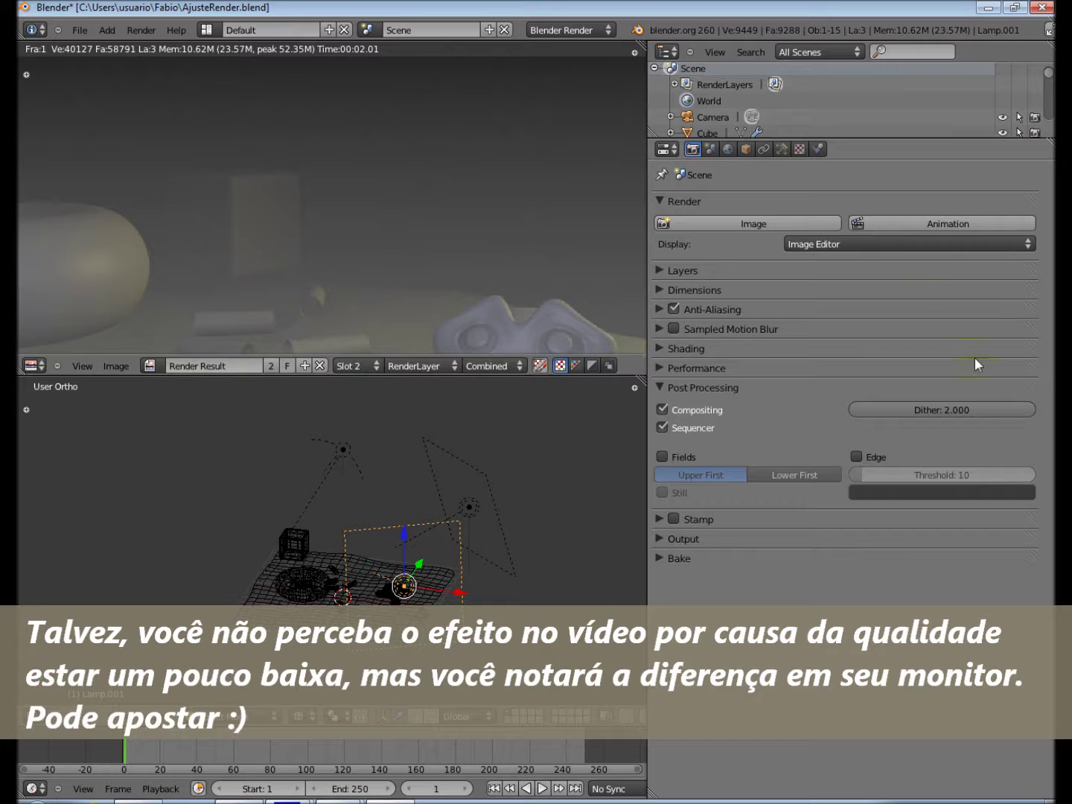
Step: Set the post-processing Dither to 0.000
left_click_drag(1005, 406, 815, 405)
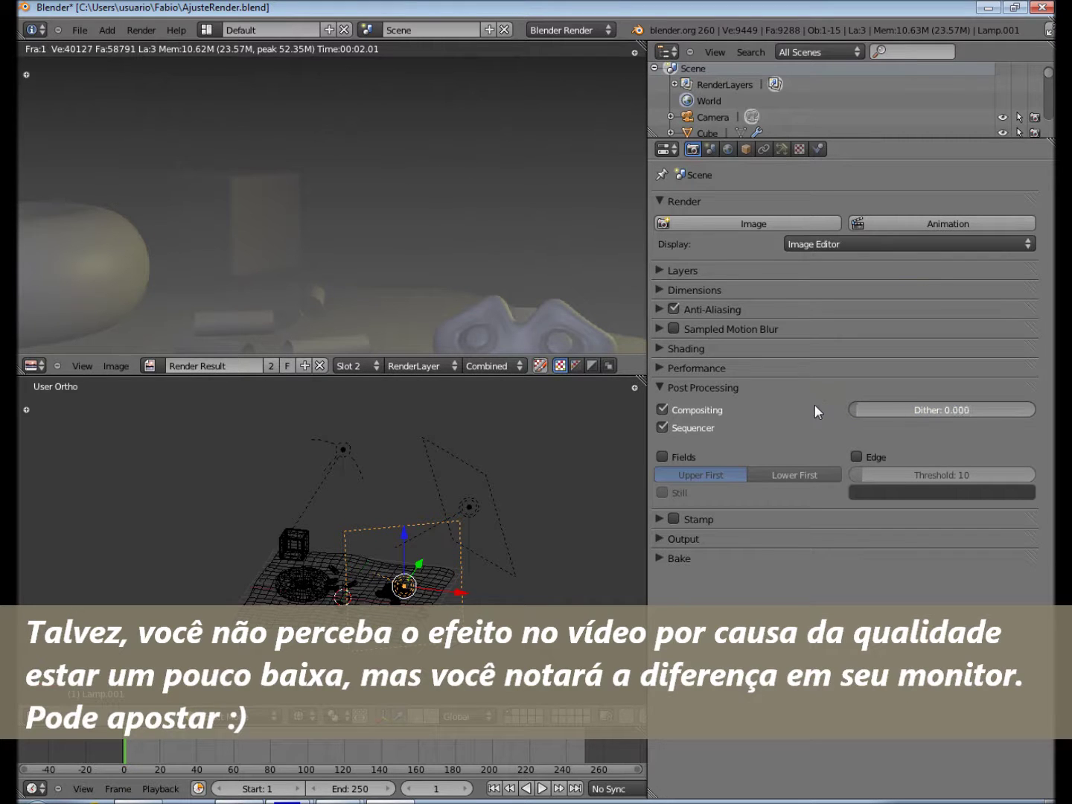
Step: Display the undithered render in Slot 1 and enlarge the render view in height and width
left_click(368, 364)
left_click(365, 350)
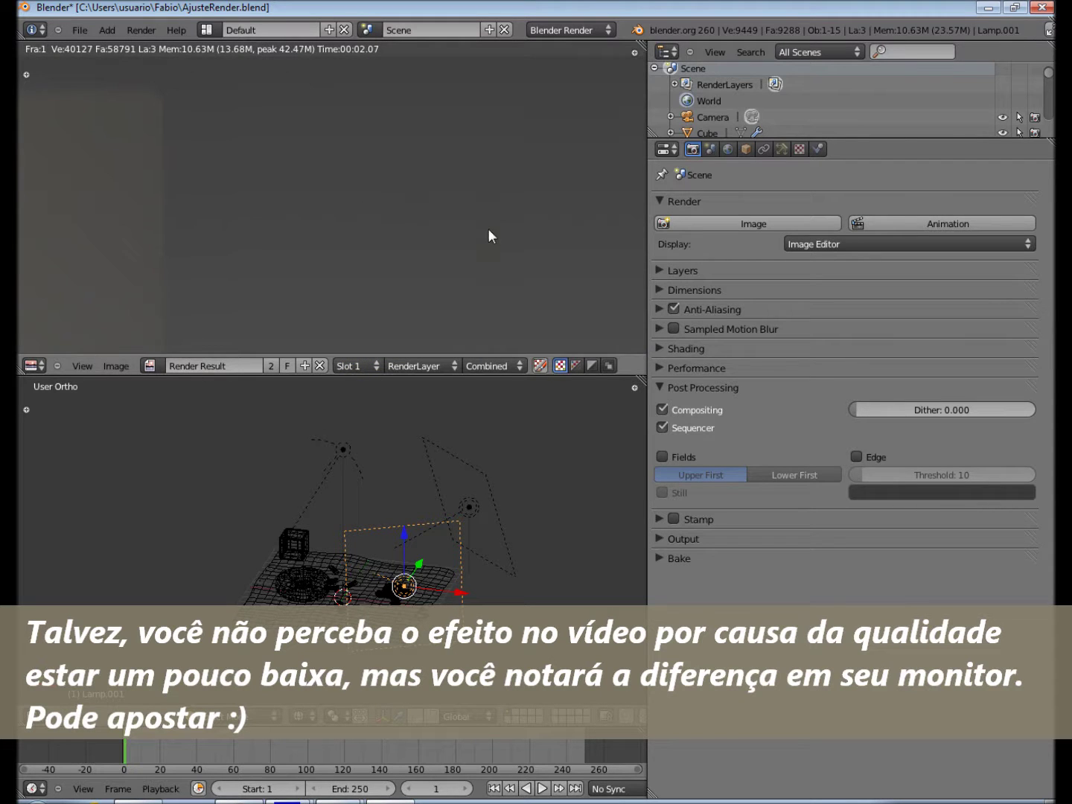
left_click_drag(407, 382, 439, 550)
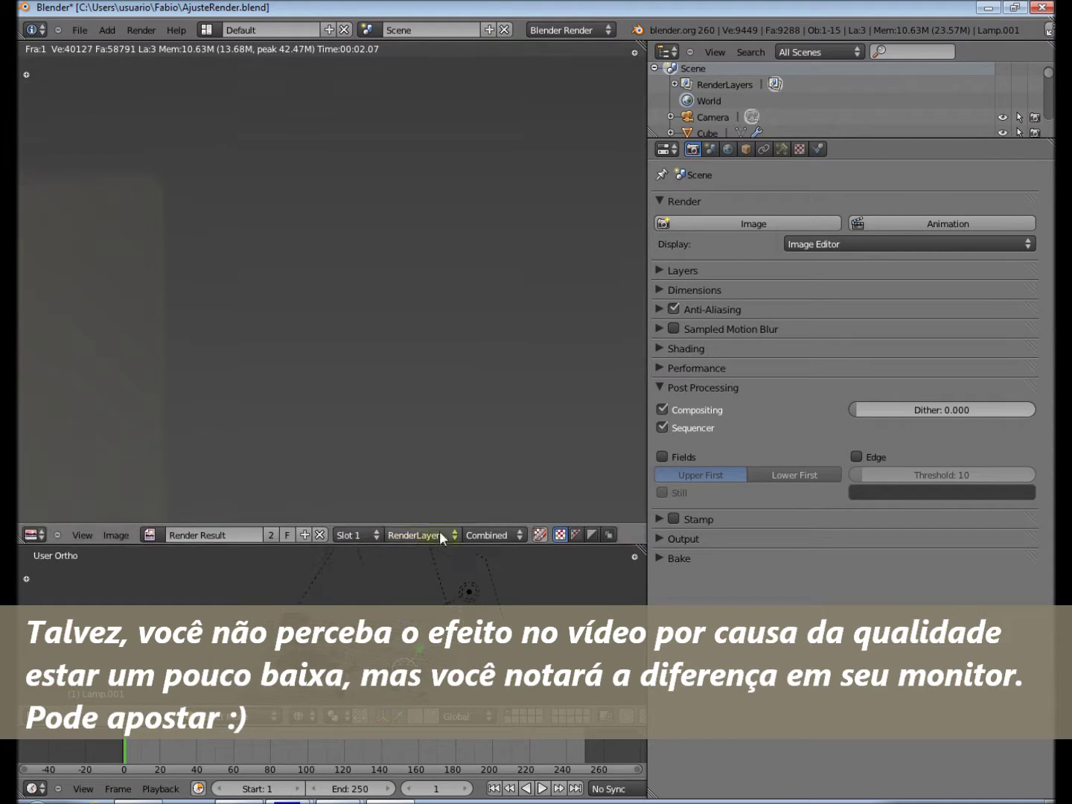
left_click_drag(645, 383, 765, 381)
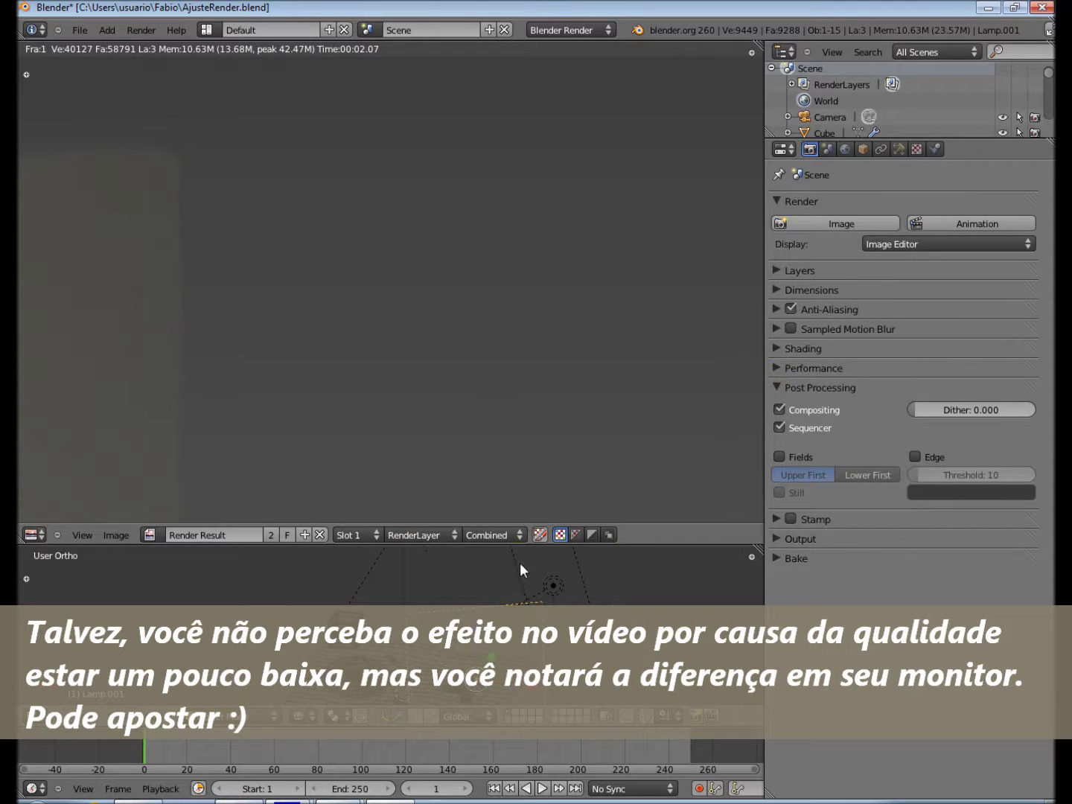
Step: Try Dither at 1.948 while viewing the Slot 2 render, and at 0.844 while viewing Slot 1
left_click_drag(936, 408, 1031, 405)
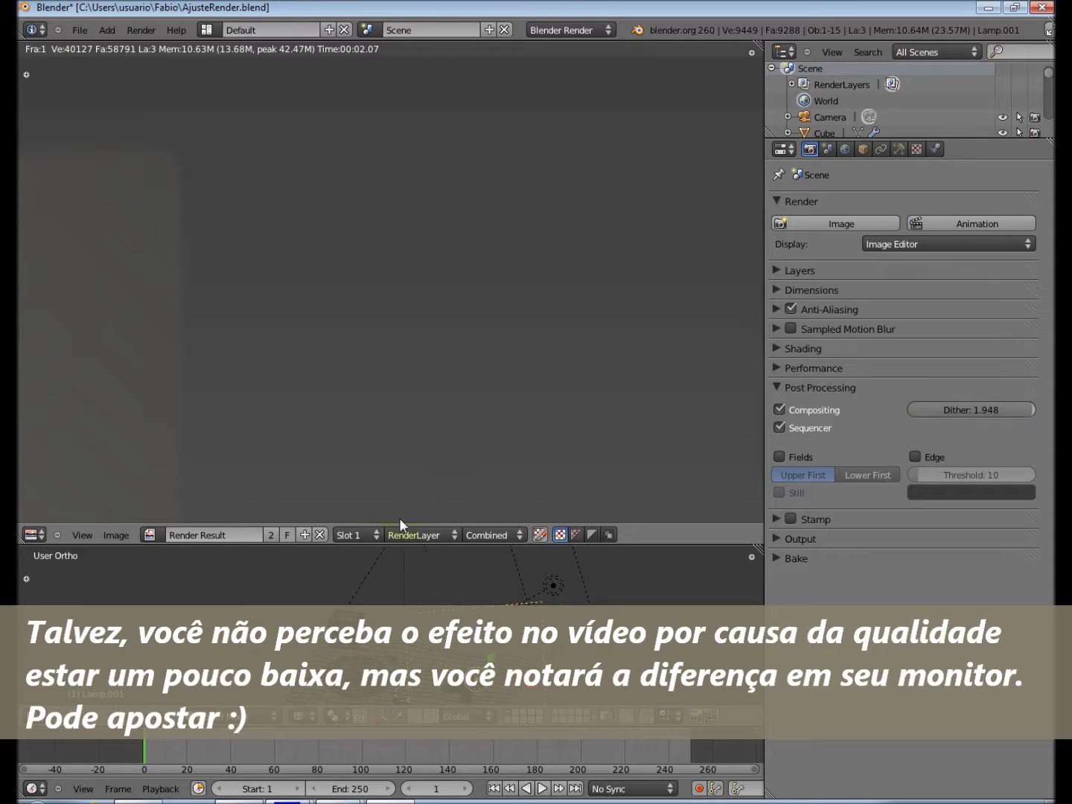
left_click(372, 533)
left_click(372, 503)
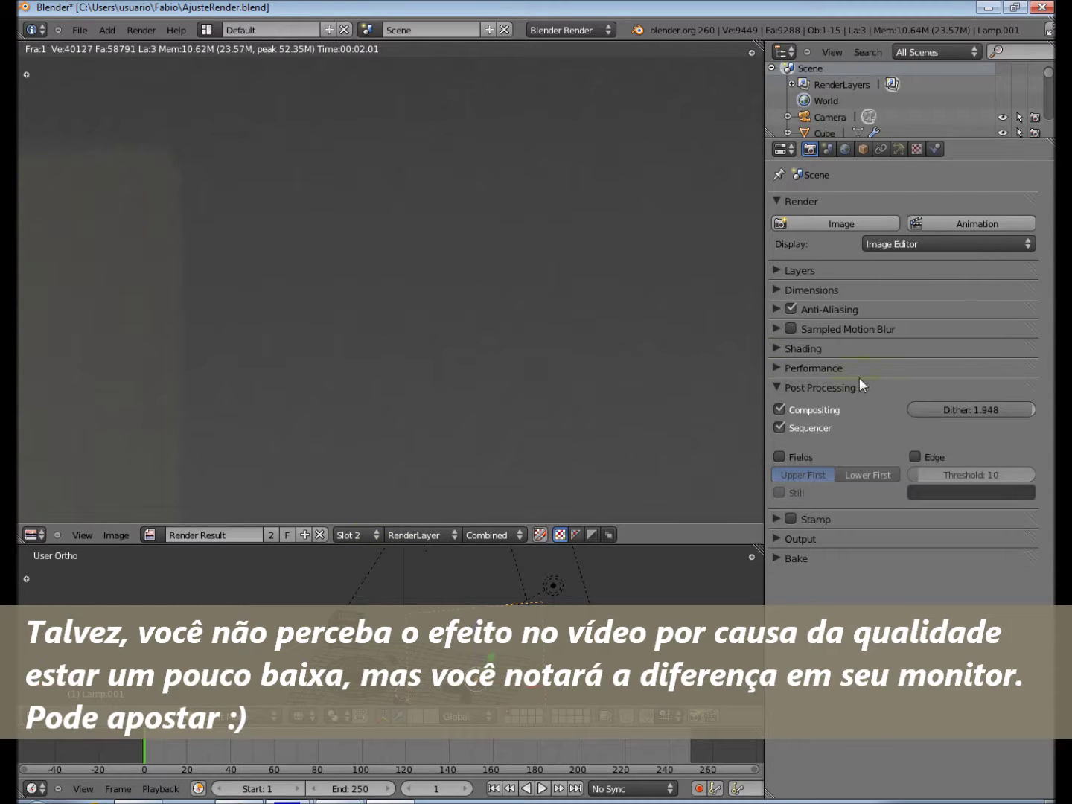
left_click_drag(1018, 405, 954, 407)
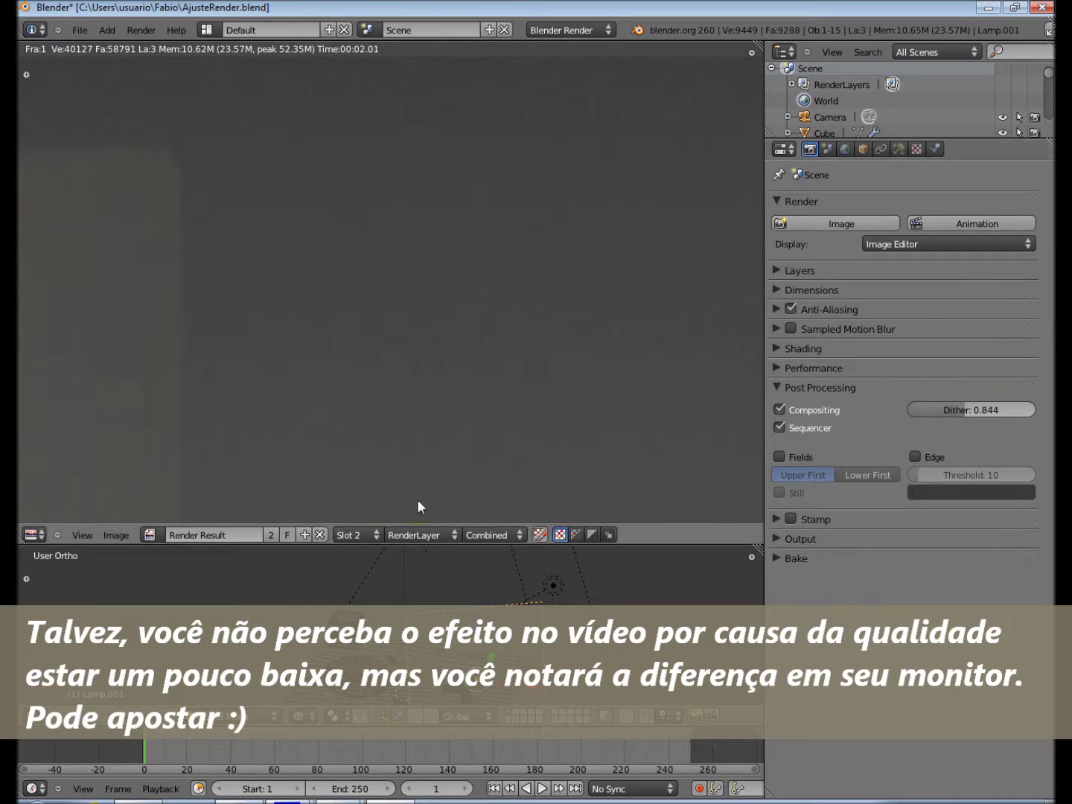
left_click(372, 533)
left_click(373, 521)
Step: Try Dither at 0.351 while viewing the Slot 2 render, and at 0.779 while viewing Slot 1
left_click_drag(962, 416, 918, 404)
left_click(350, 535)
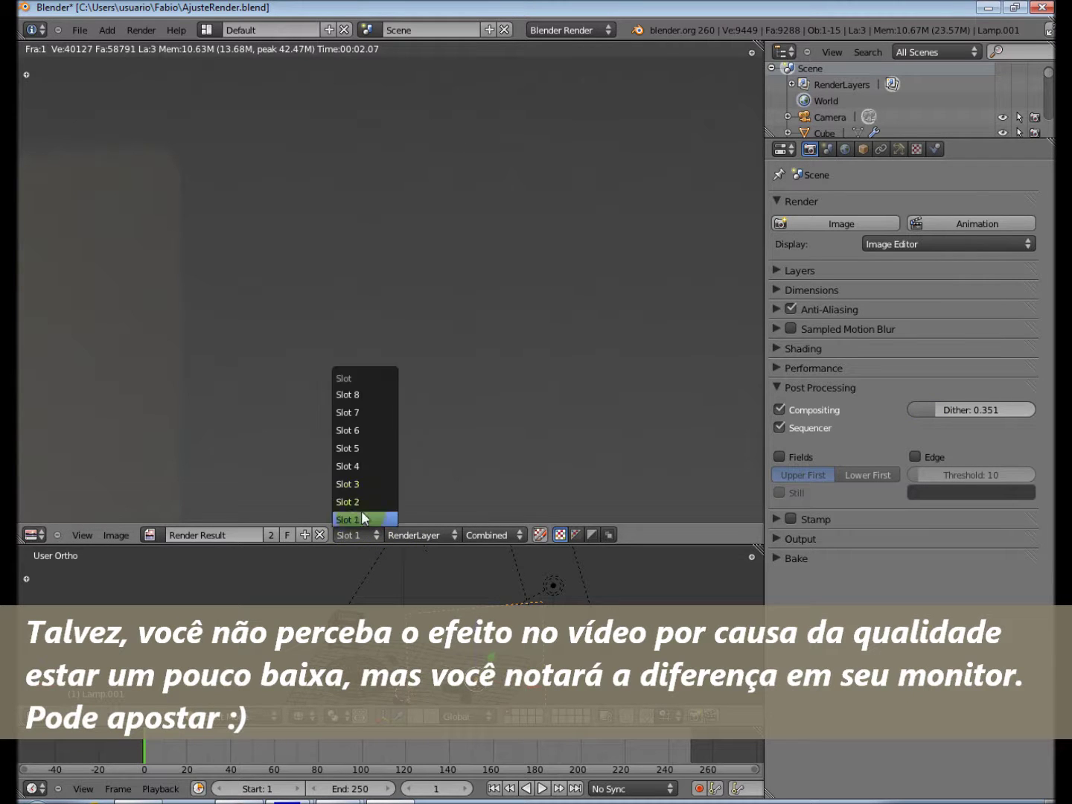
left_click(362, 504)
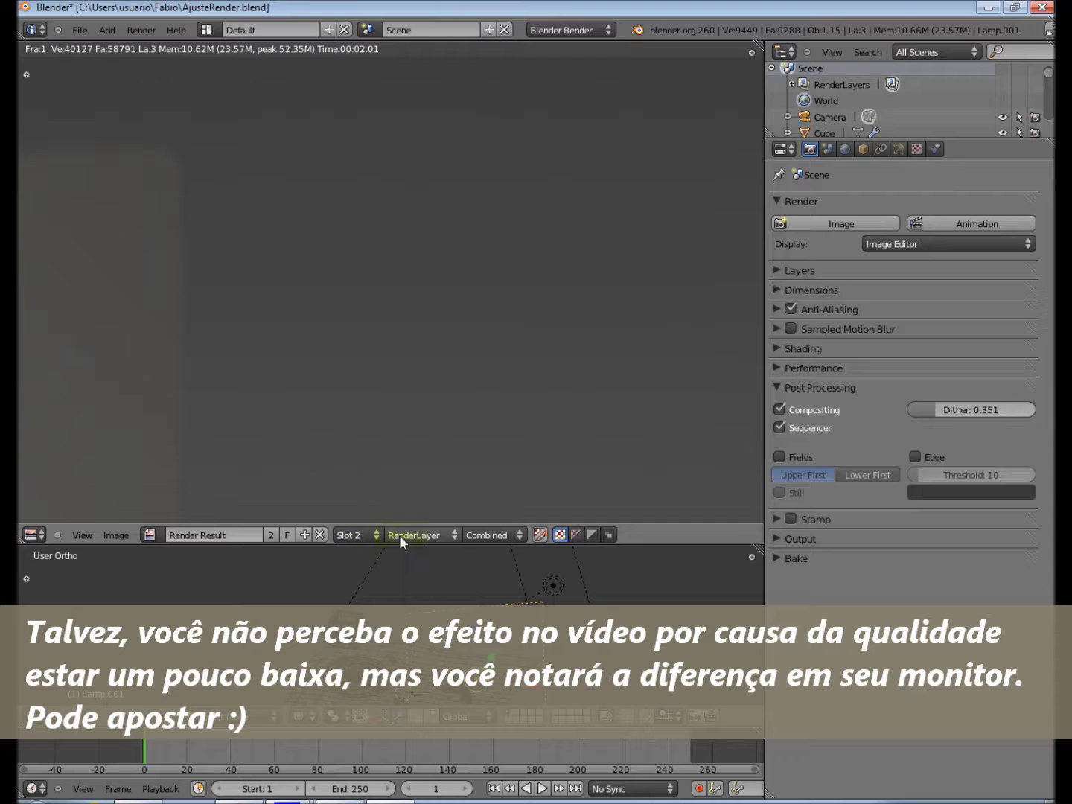
left_click_drag(934, 415, 948, 415)
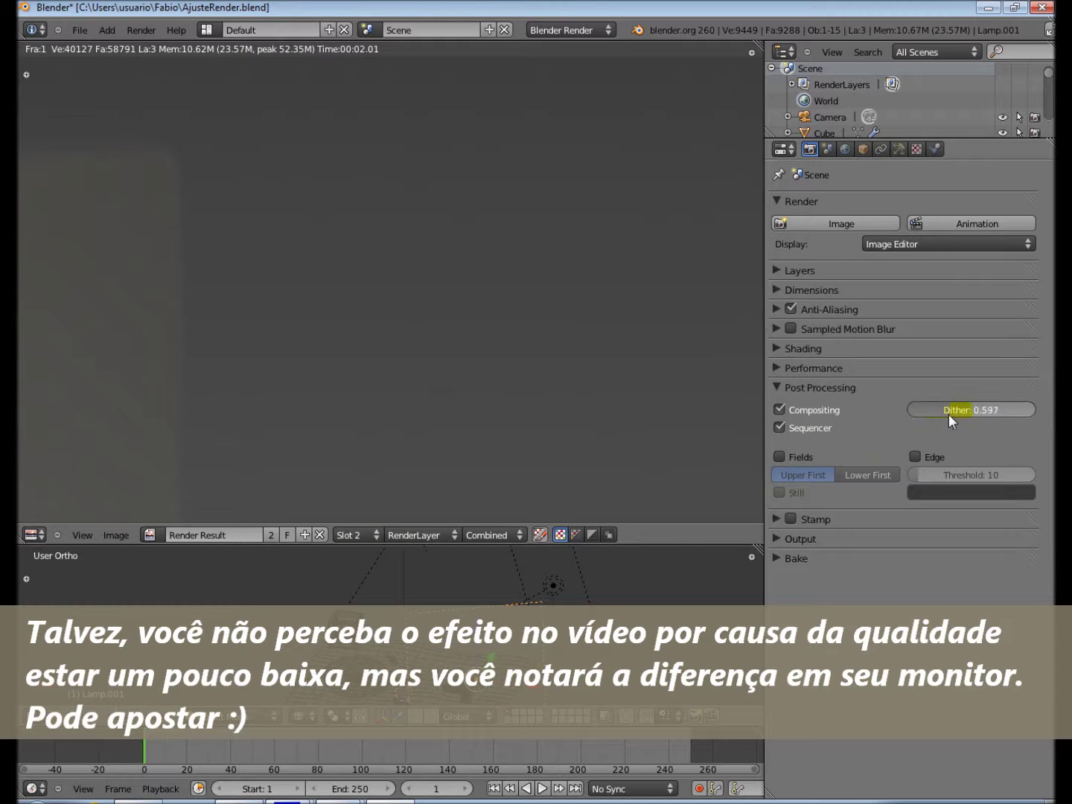
left_click(371, 530)
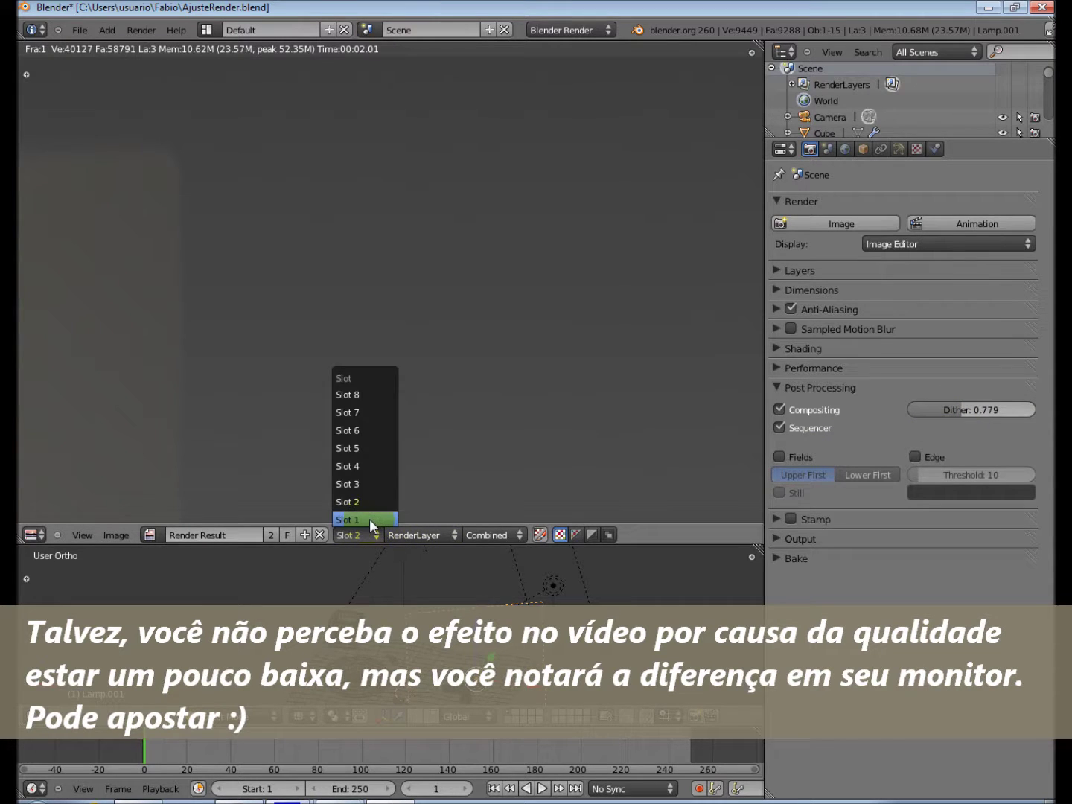
left_click(370, 519)
Step: Try Dither at 1.403 and view the render stored in Slot 2
left_click_drag(979, 409, 1002, 408)
left_click(365, 534)
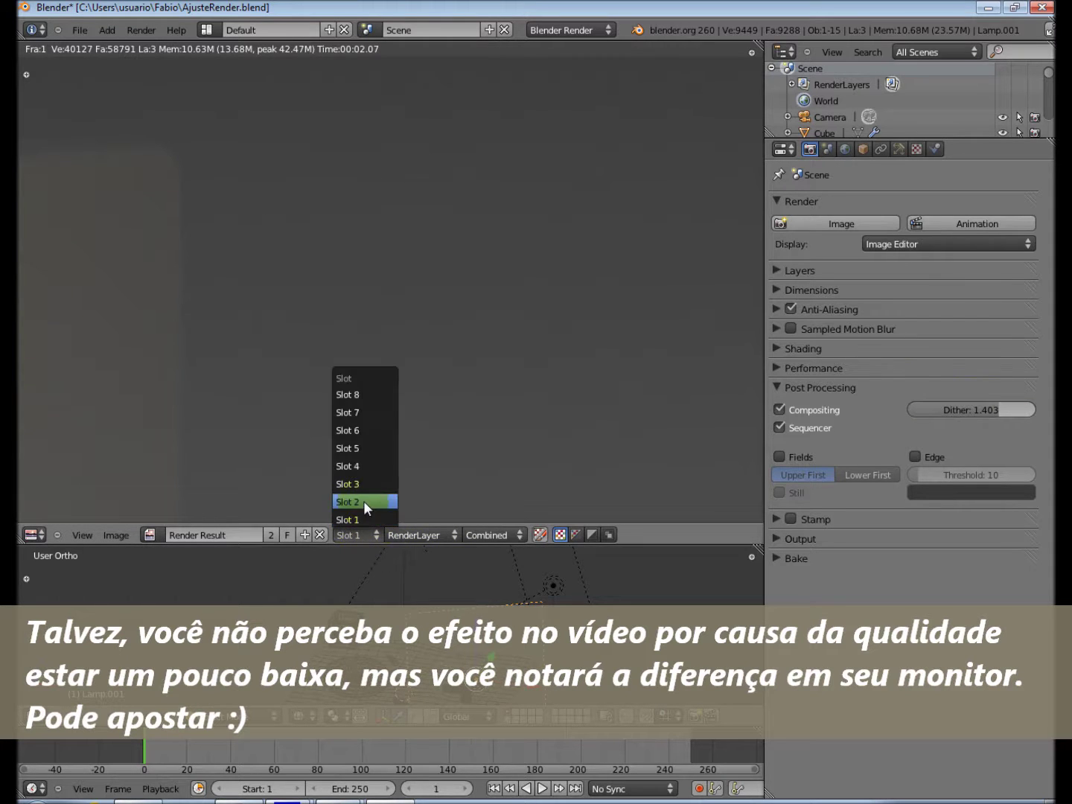
left_click(363, 500)
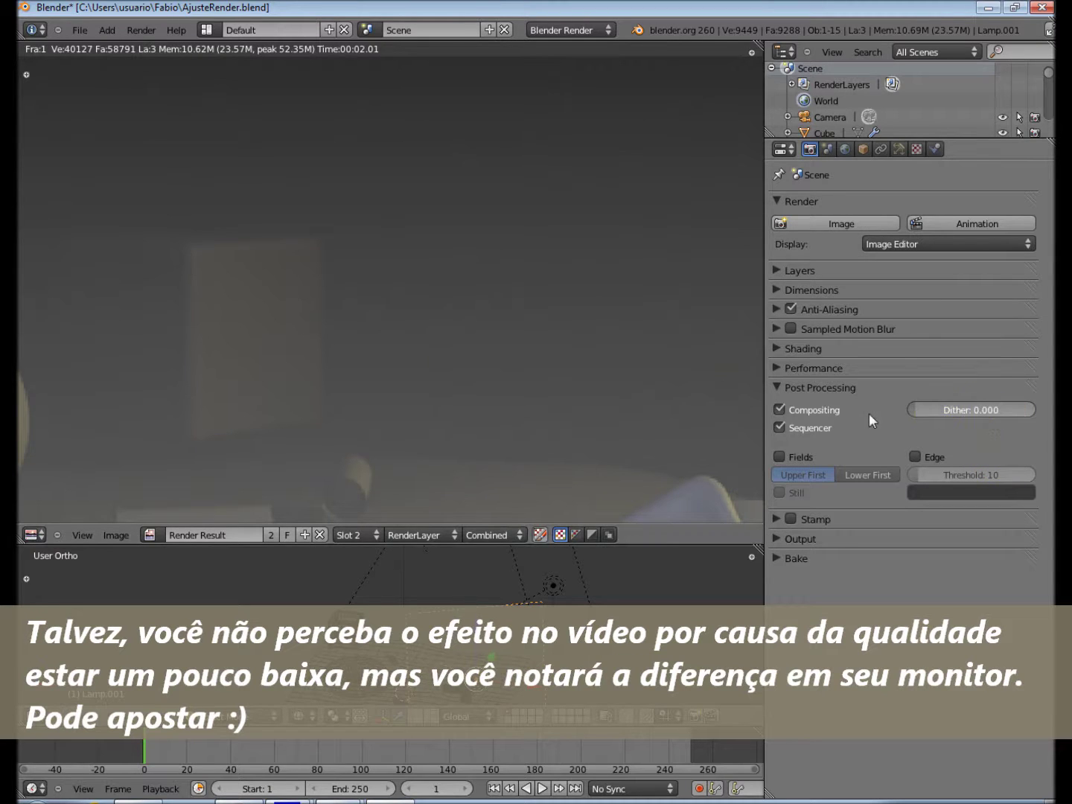
Step: Compare the background gradient around the cube in the Slot 1 and Slot 2 renders
left_click(360, 533)
left_click(368, 521)
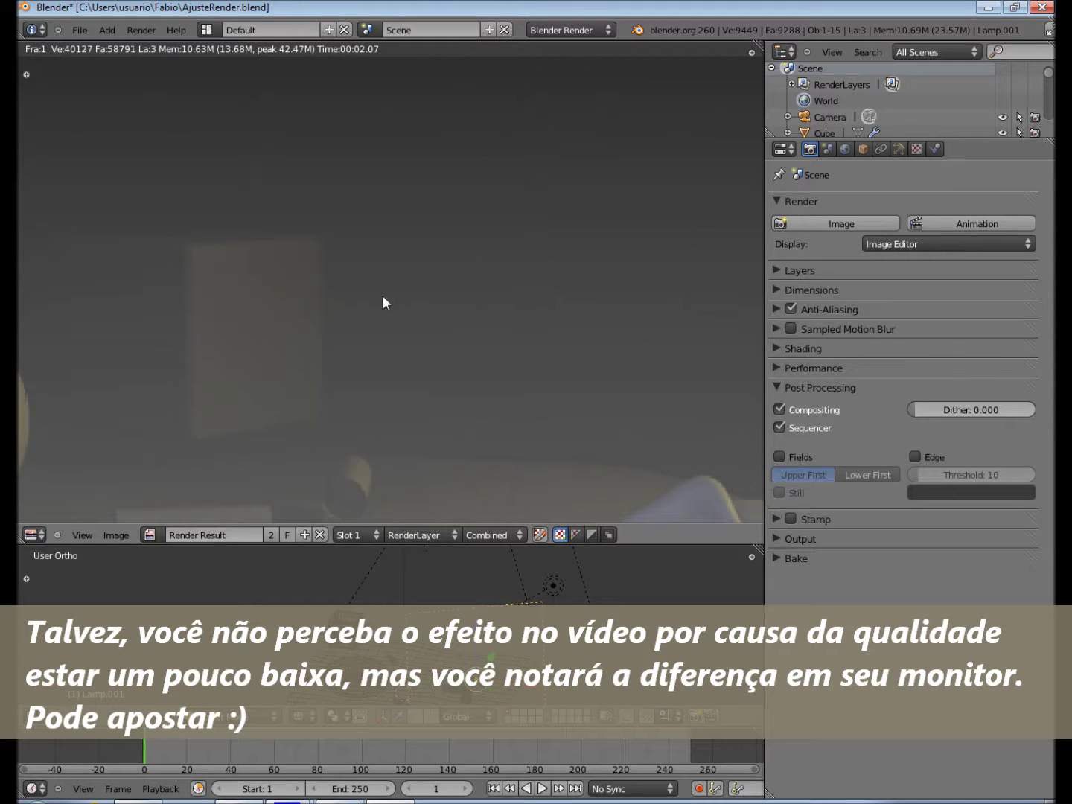
left_click(369, 535)
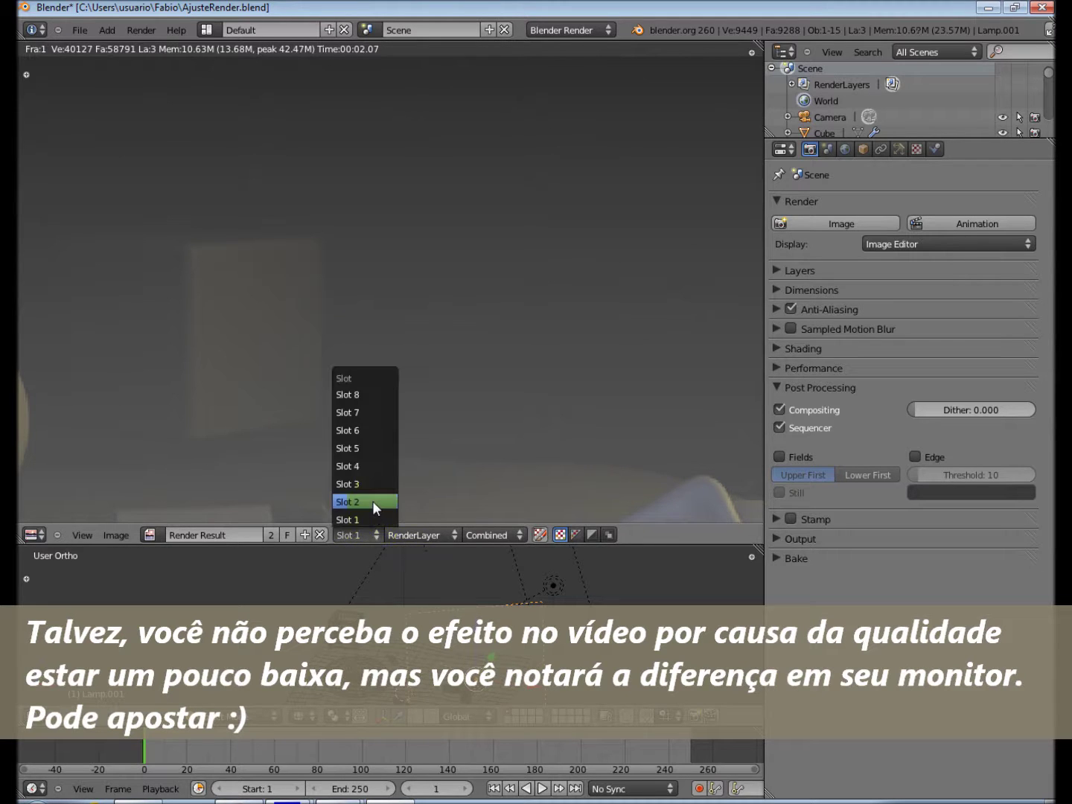
left_click(372, 504)
Step: Set Dither to 2.000 and display the render stored in Slot 1
left_click_drag(917, 411, 1051, 418)
left_click(373, 533)
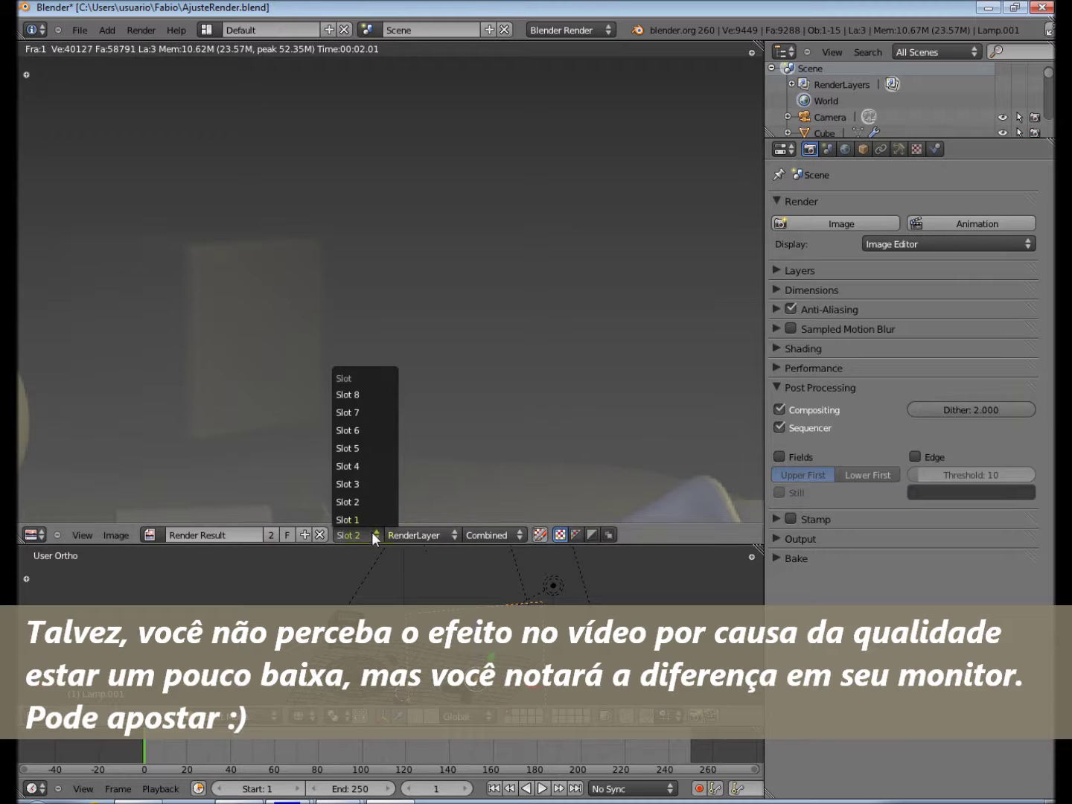
left_click(371, 523)
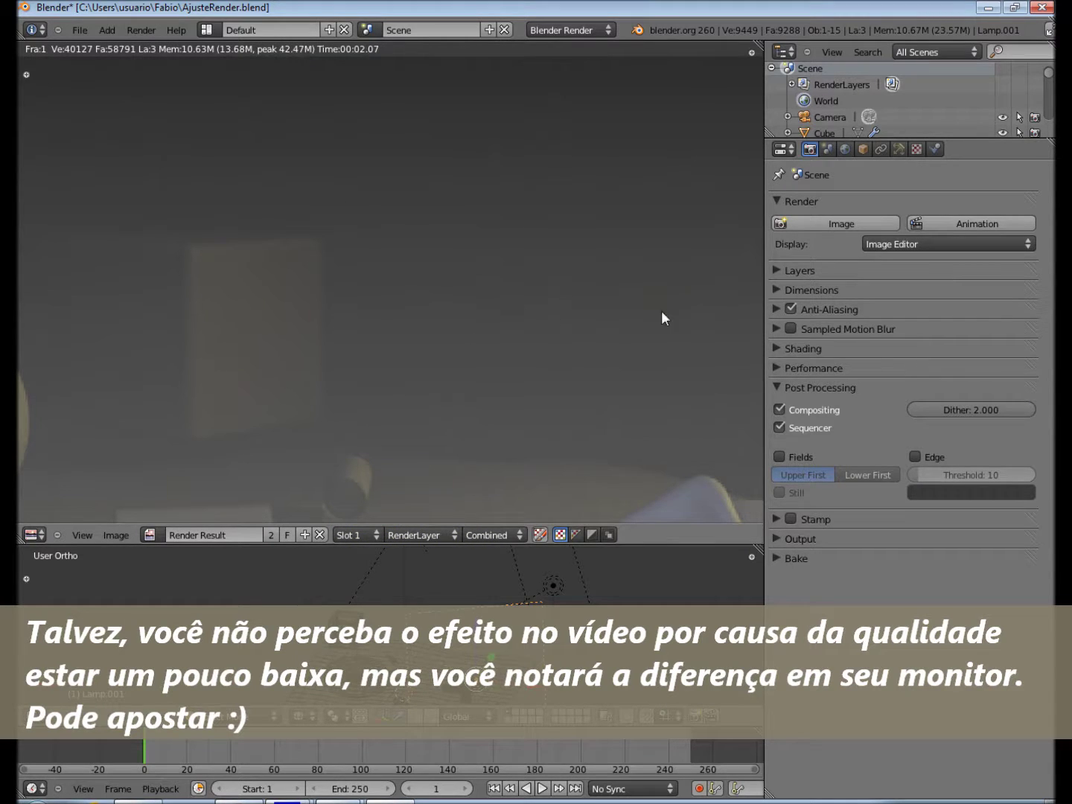
Step: Reduce the render view's height to give the 3D viewport more room
scroll(471, 290, "down", 2)
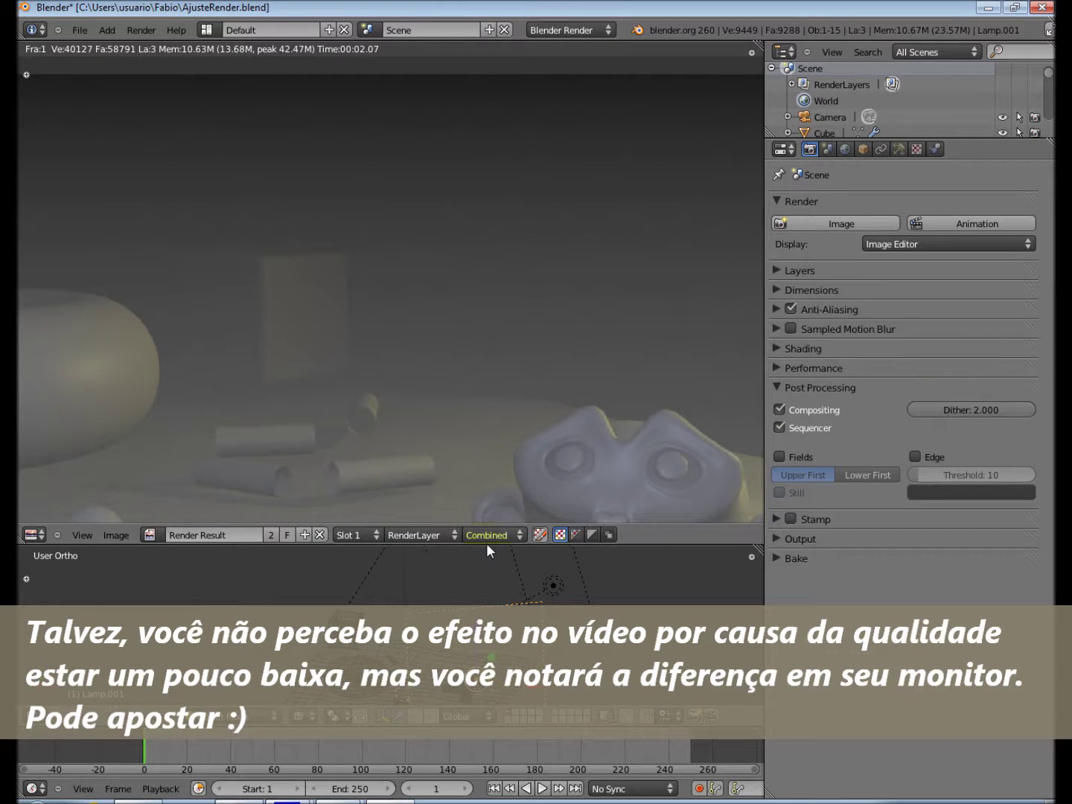
left_click_drag(486, 544, 488, 496)
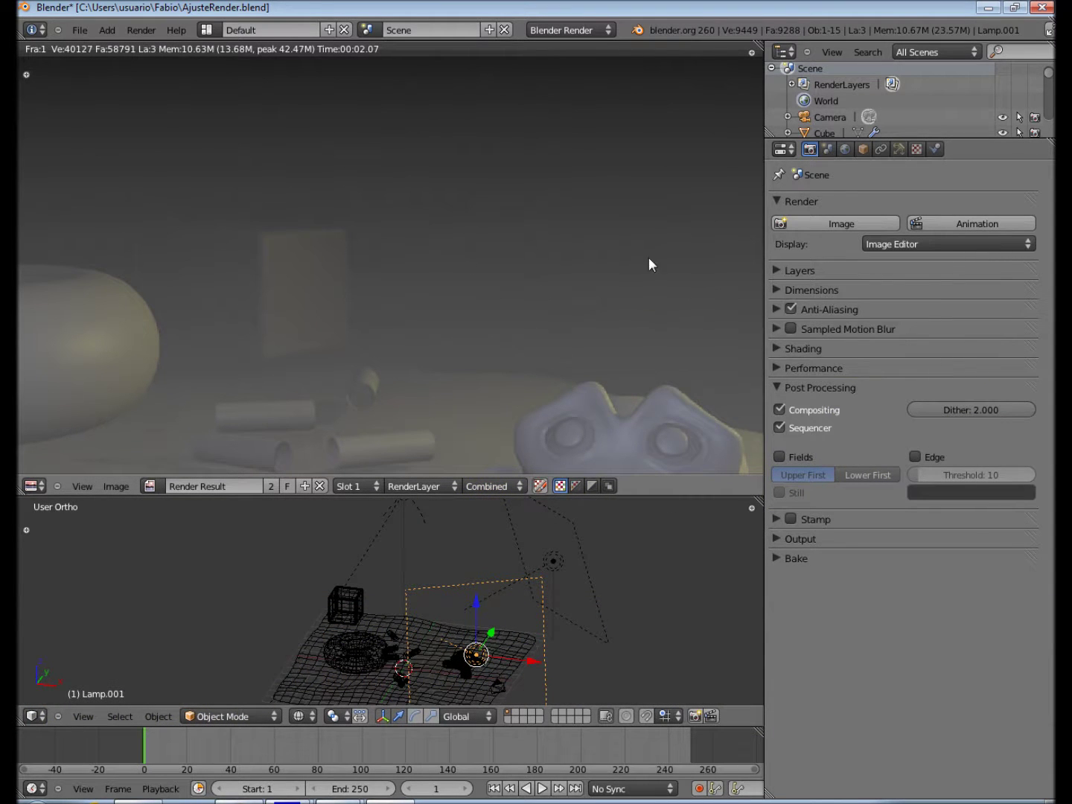
scroll(462, 269, "up", 2)
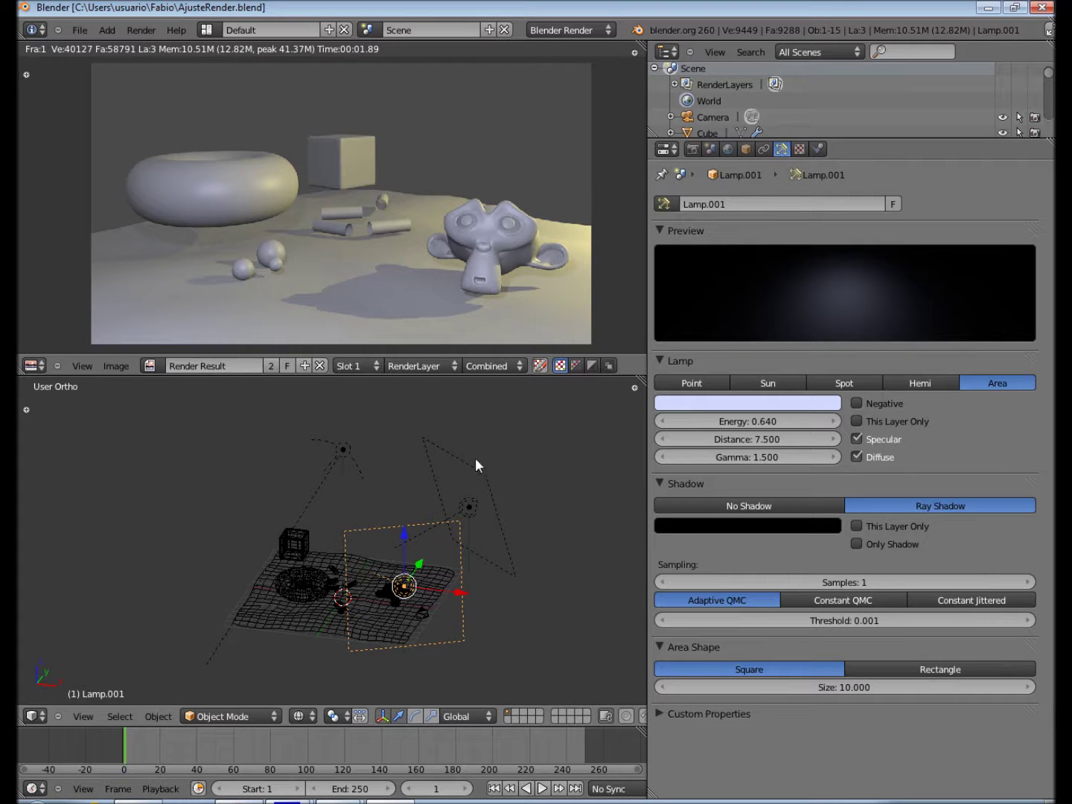
Step: Set the ray shadow samples of the bluish area lamp Lamp.001 to 6
right_click(456, 515)
right_click(451, 521)
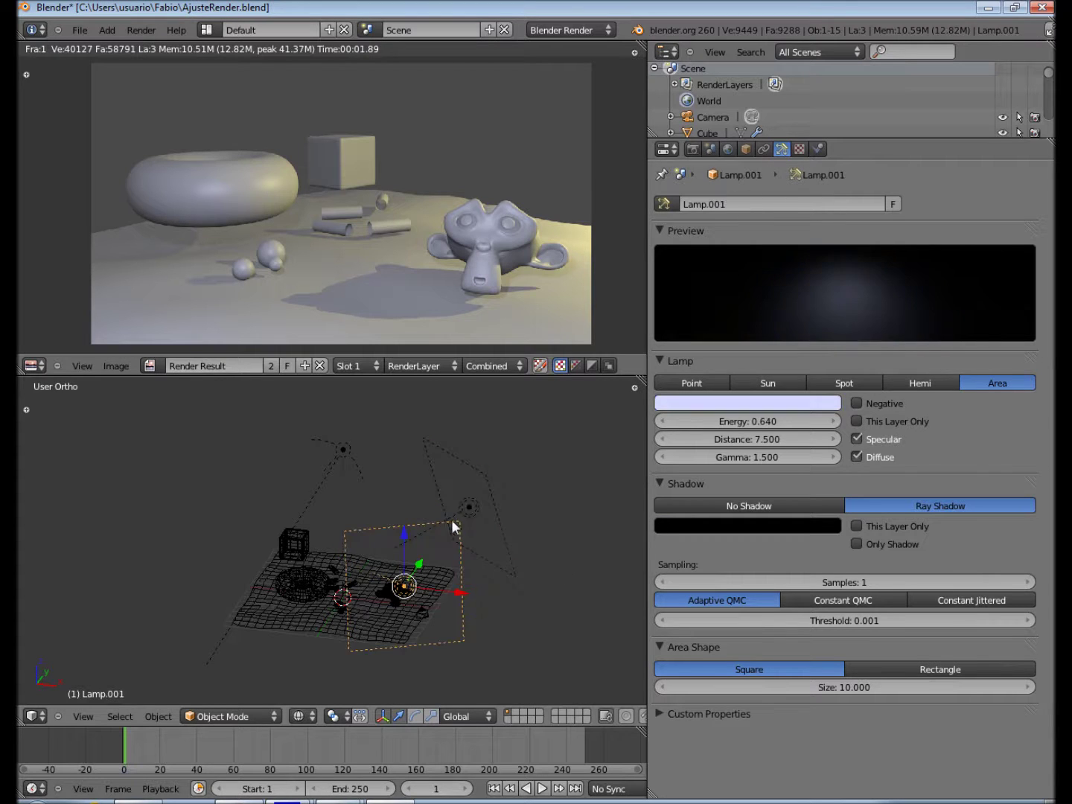
left_click(864, 584)
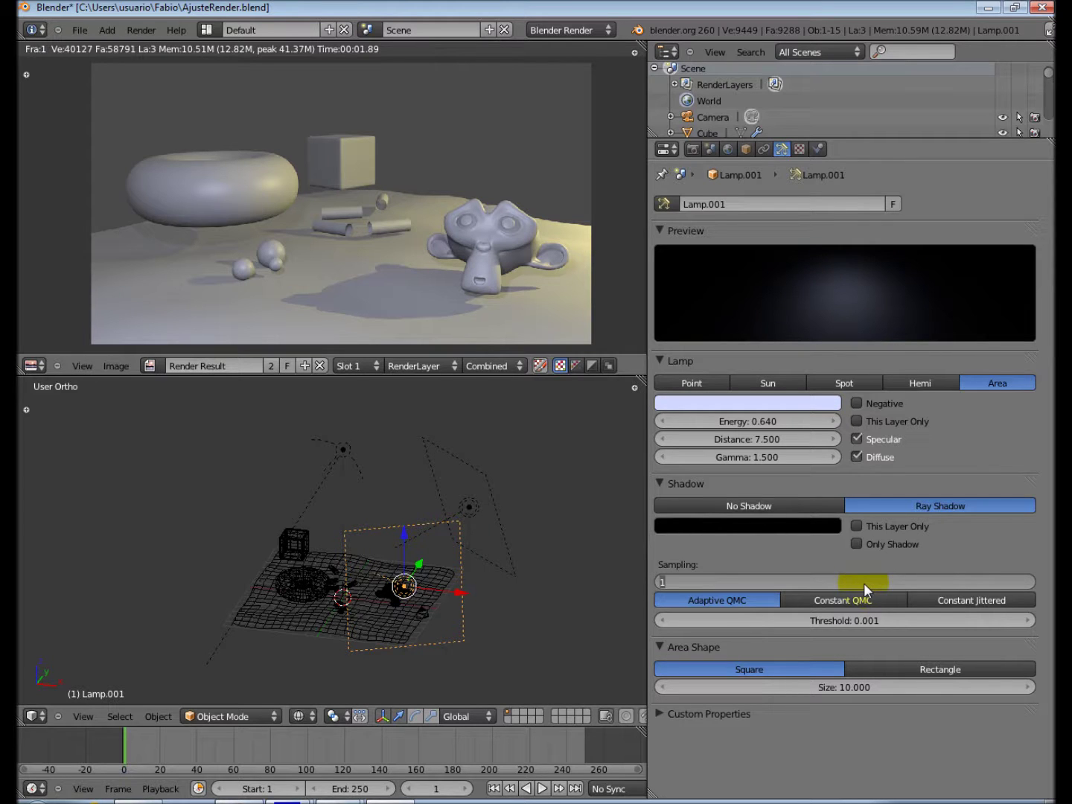
type("6")
key("Return")
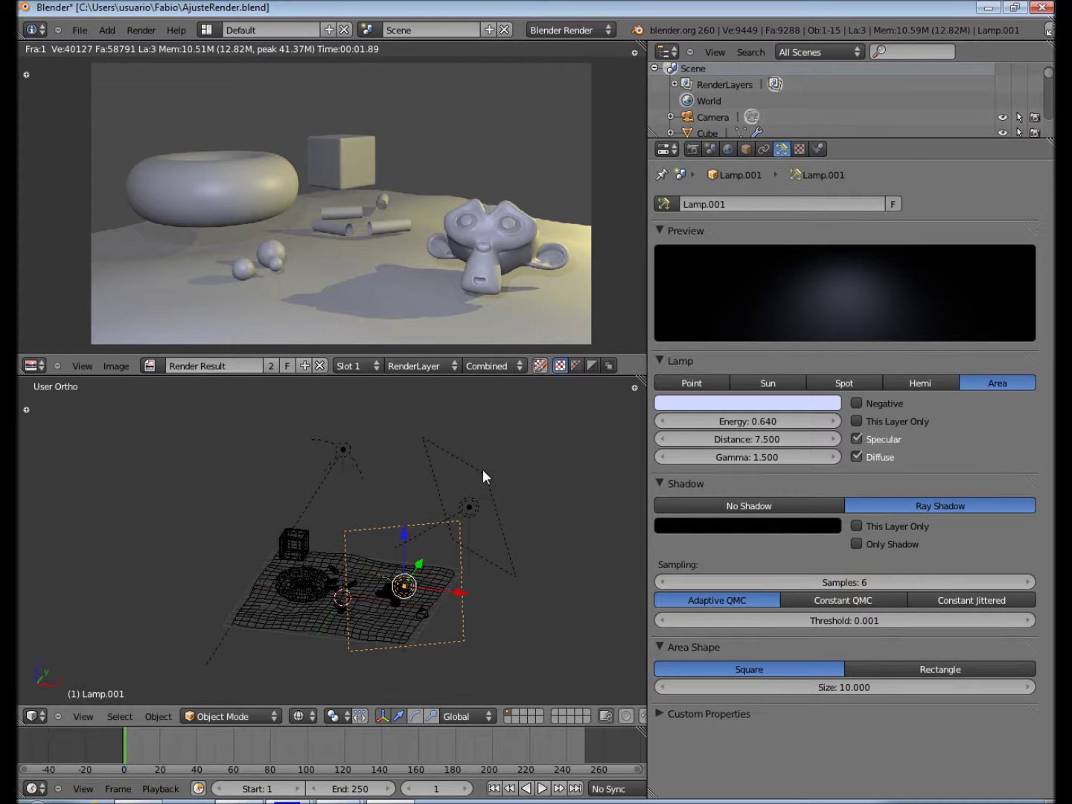
Step: Set the ray shadow samples of the yellow area lamp to 10
right_click(469, 507)
left_click(863, 583)
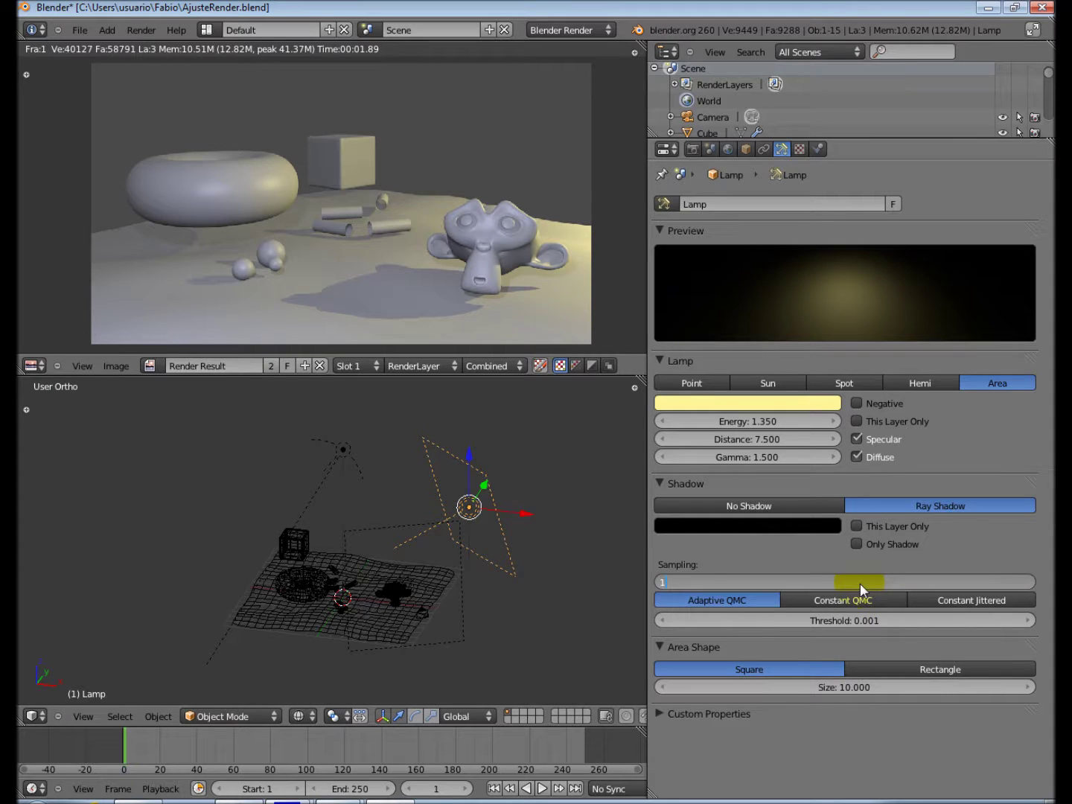
type("10")
key("Return")
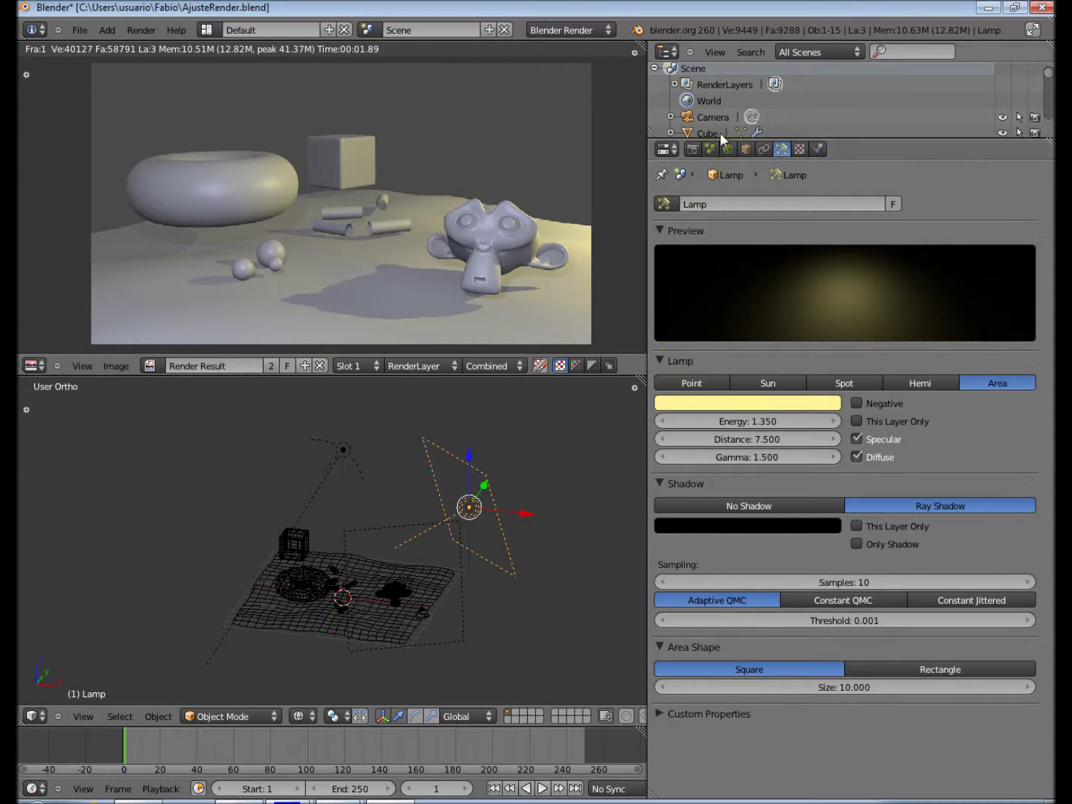
Step: Enable Ambient Occlusion for the world
left_click(727, 149)
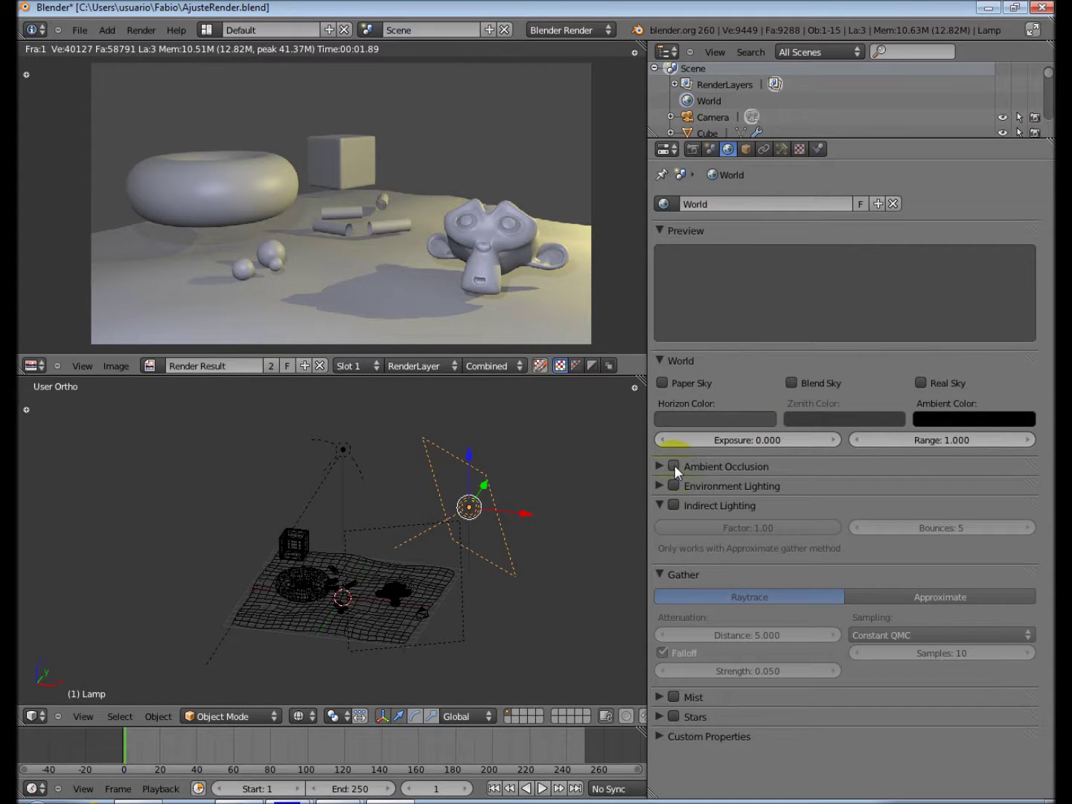
left_click(673, 466)
left_click(660, 465)
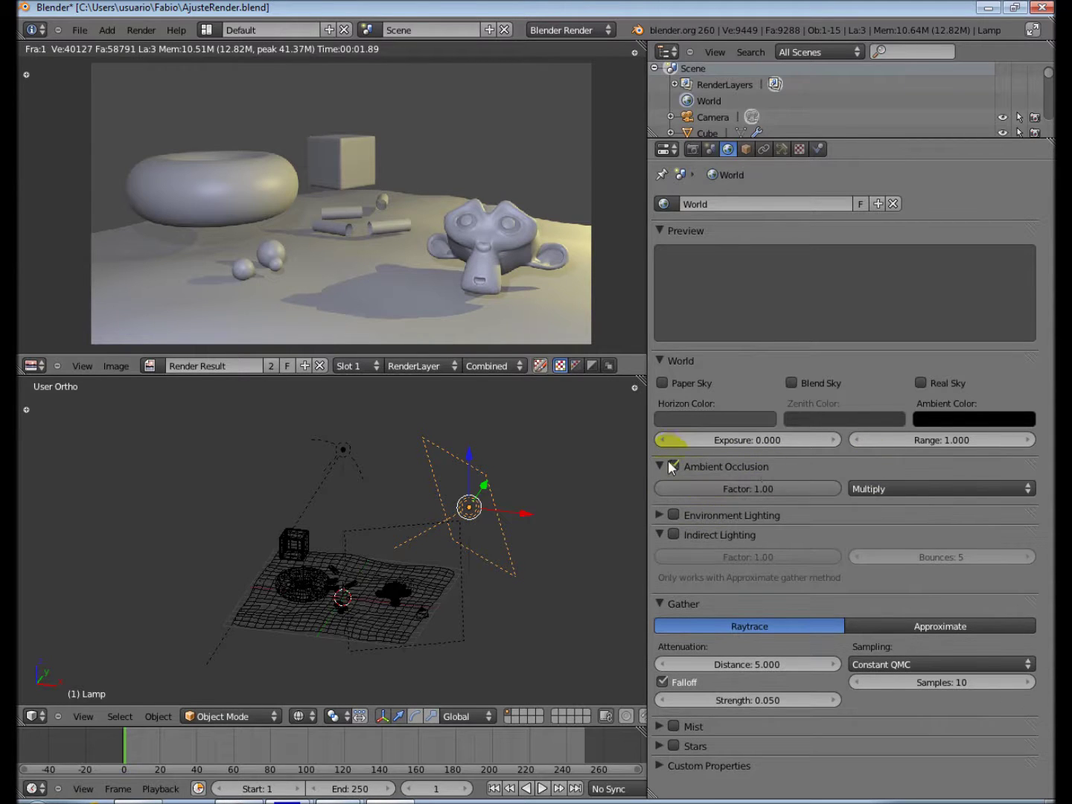
left_click(667, 463)
Step: Set the world's Gather attenuation distance to 3 and render the scene
left_click(760, 634)
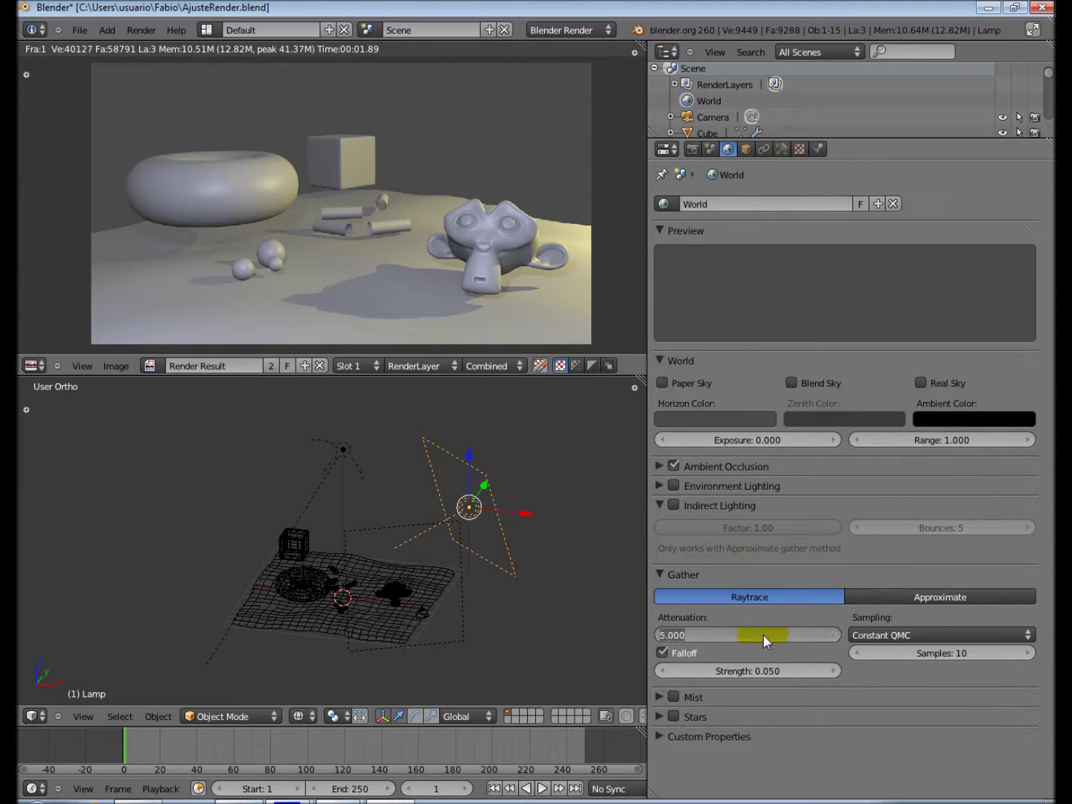
type("3")
key("Return")
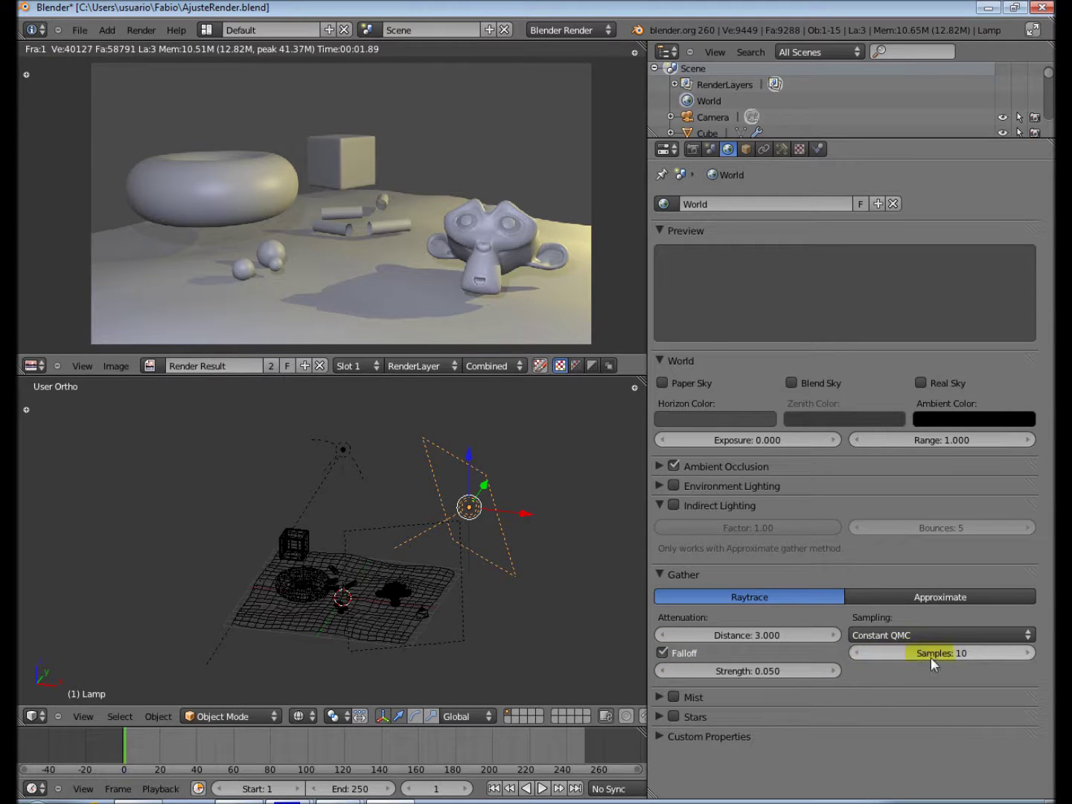
key("F12")
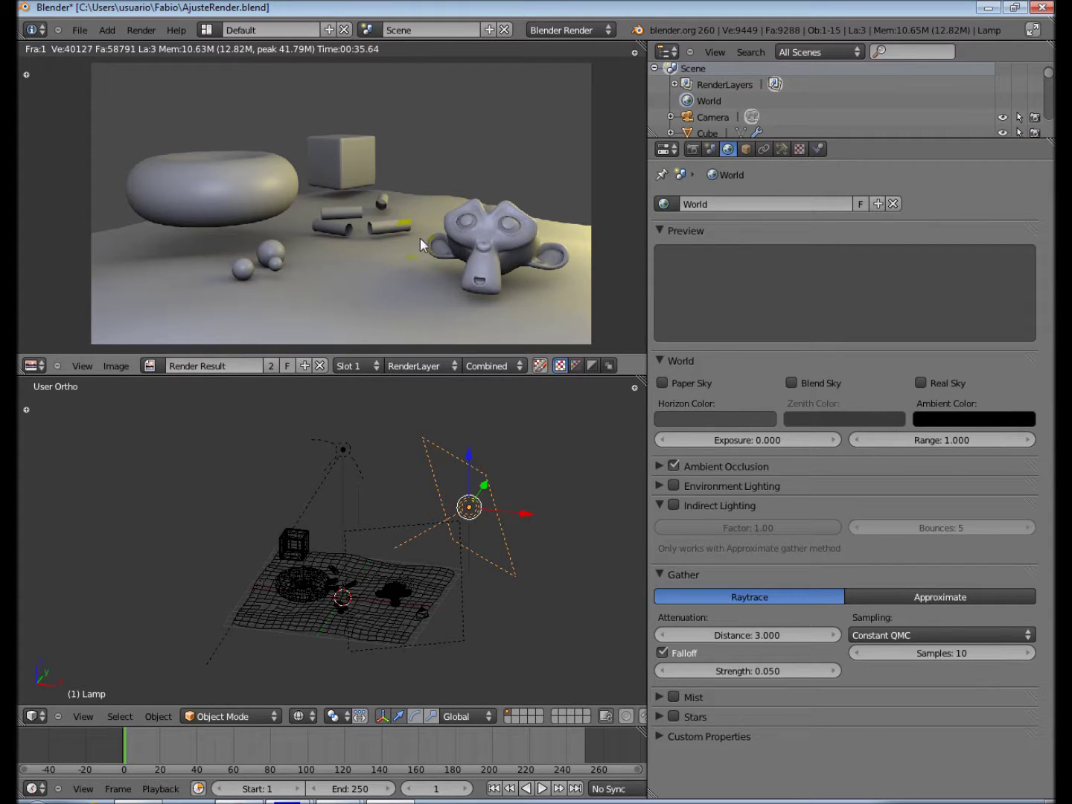
Step: Review the shadow sampling of both area lamps and the world's ambient occlusion and gather settings
key("shift+d")
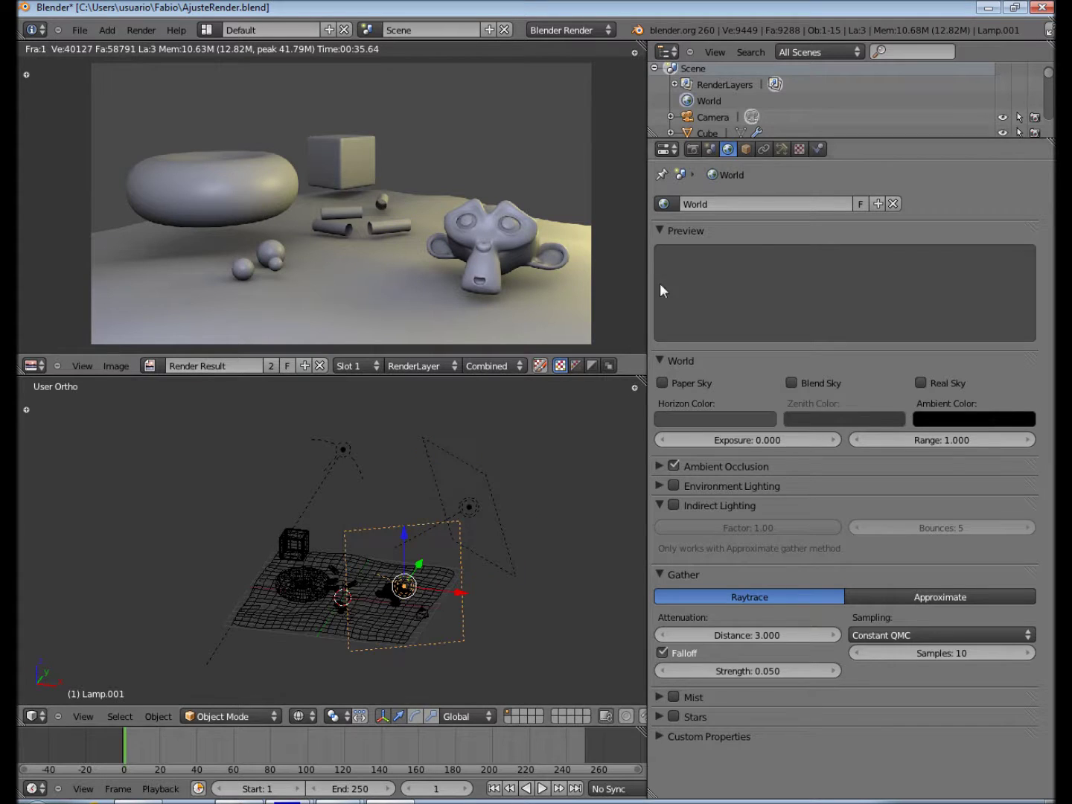
left_click(782, 148)
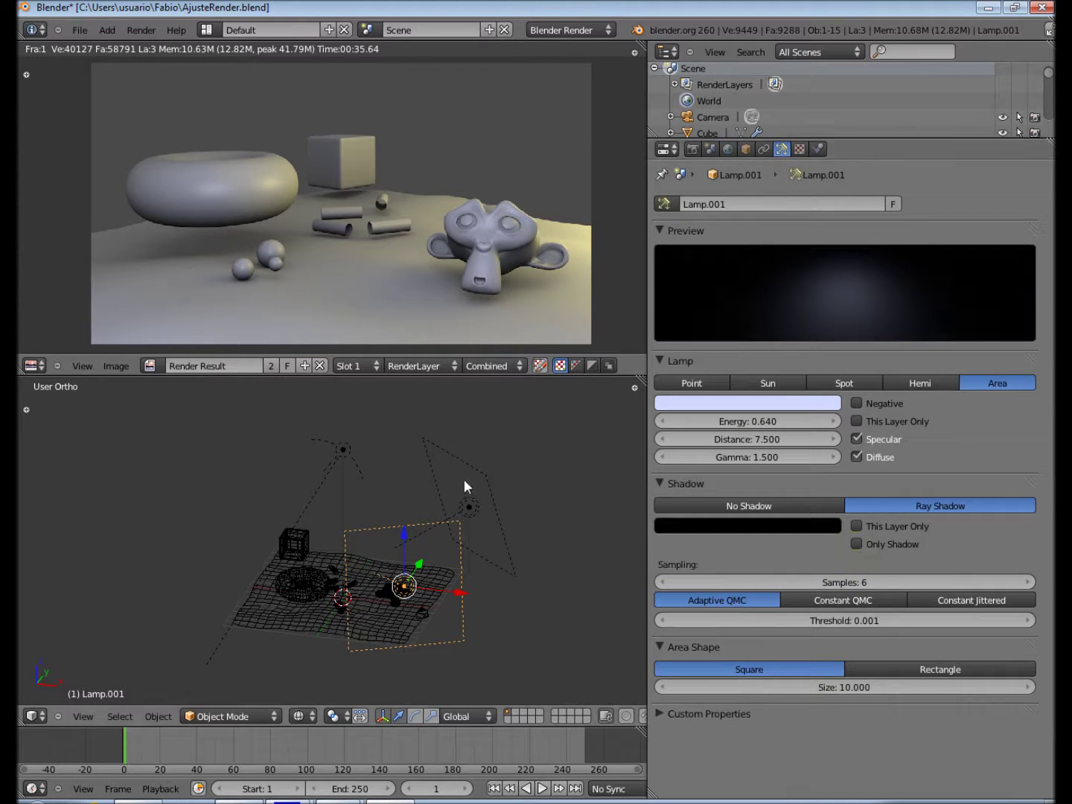
right_click(468, 506)
left_click(727, 149)
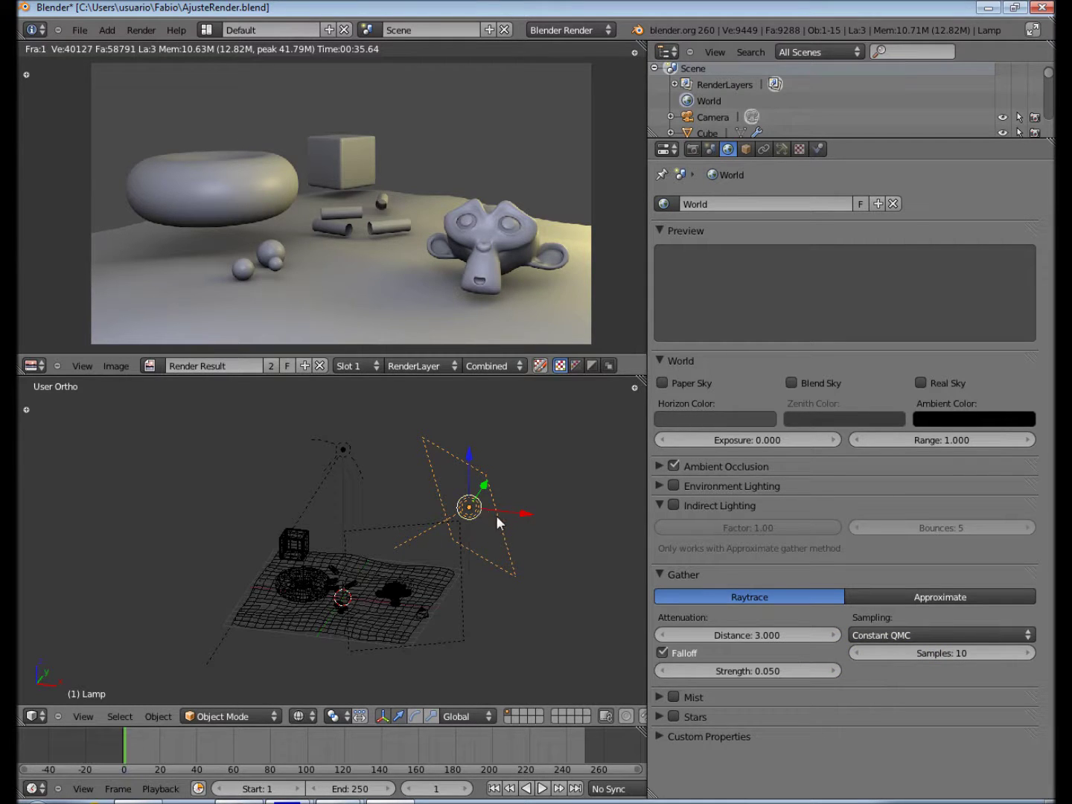
middle_click_drag(441, 528, 434, 560)
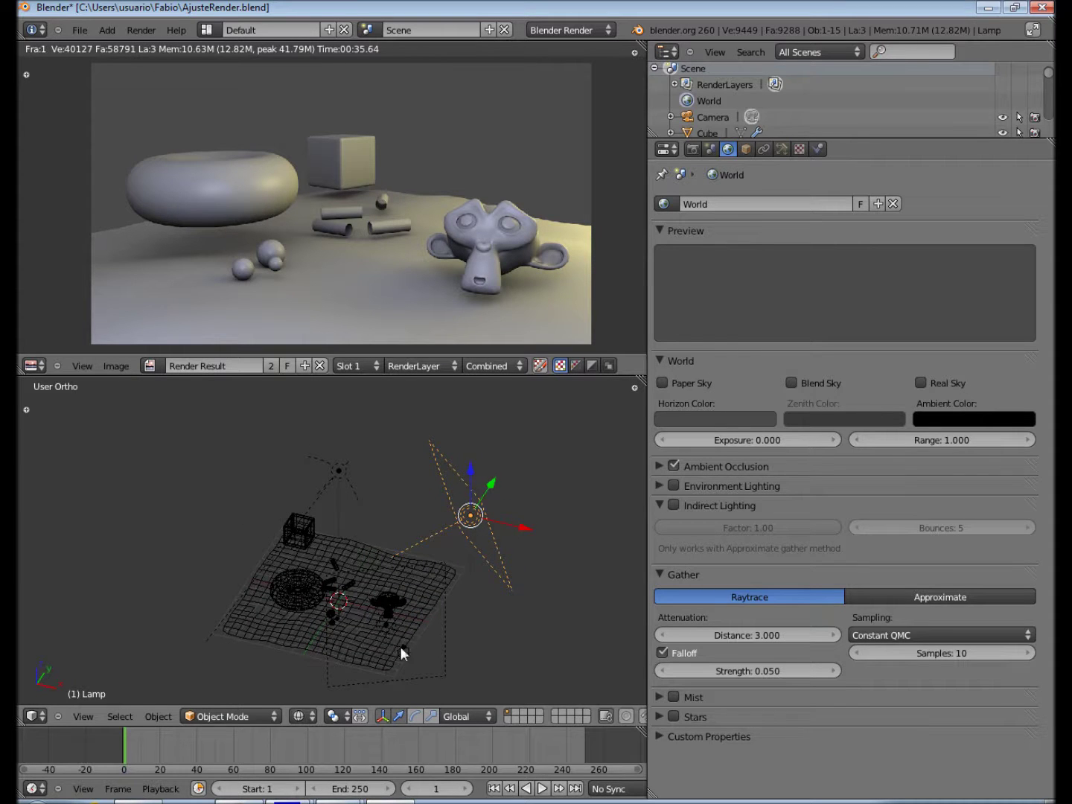
left_click(782, 149)
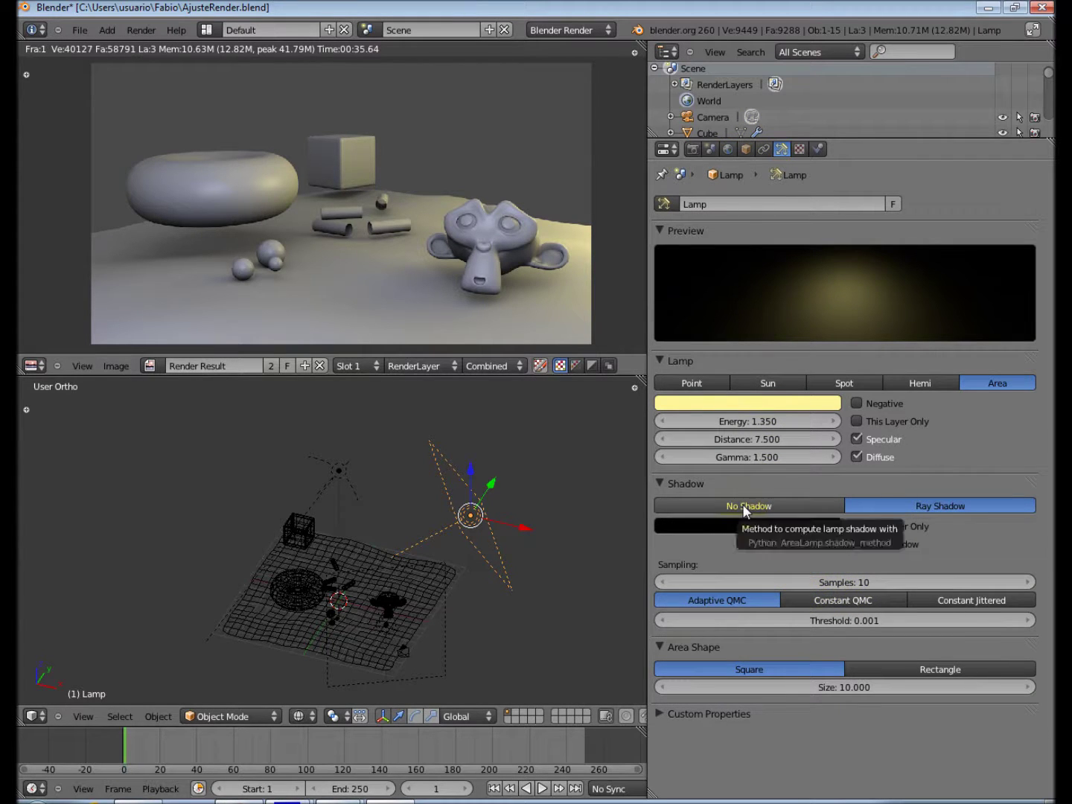
Step: Check the scene's Simplify settings, then switch to Blender 2.49, raise the rt render value by one and show its Simplification options
left_click(712, 149)
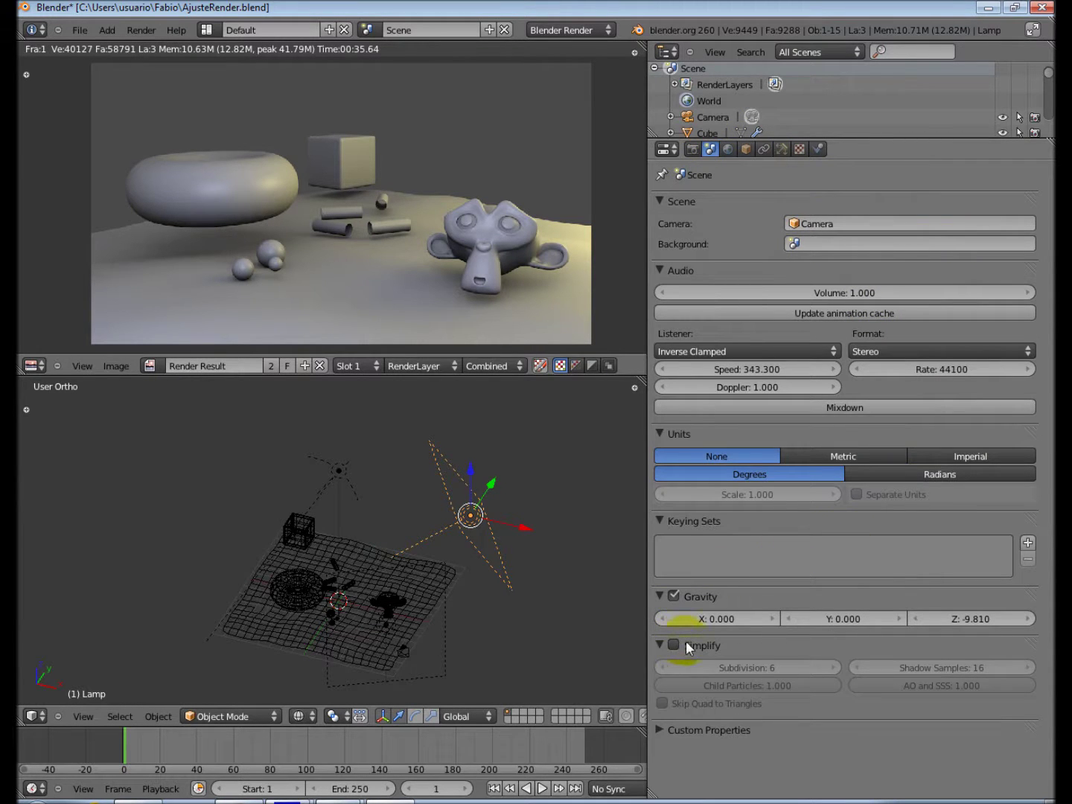
left_click(325, 800)
left_click(335, 751)
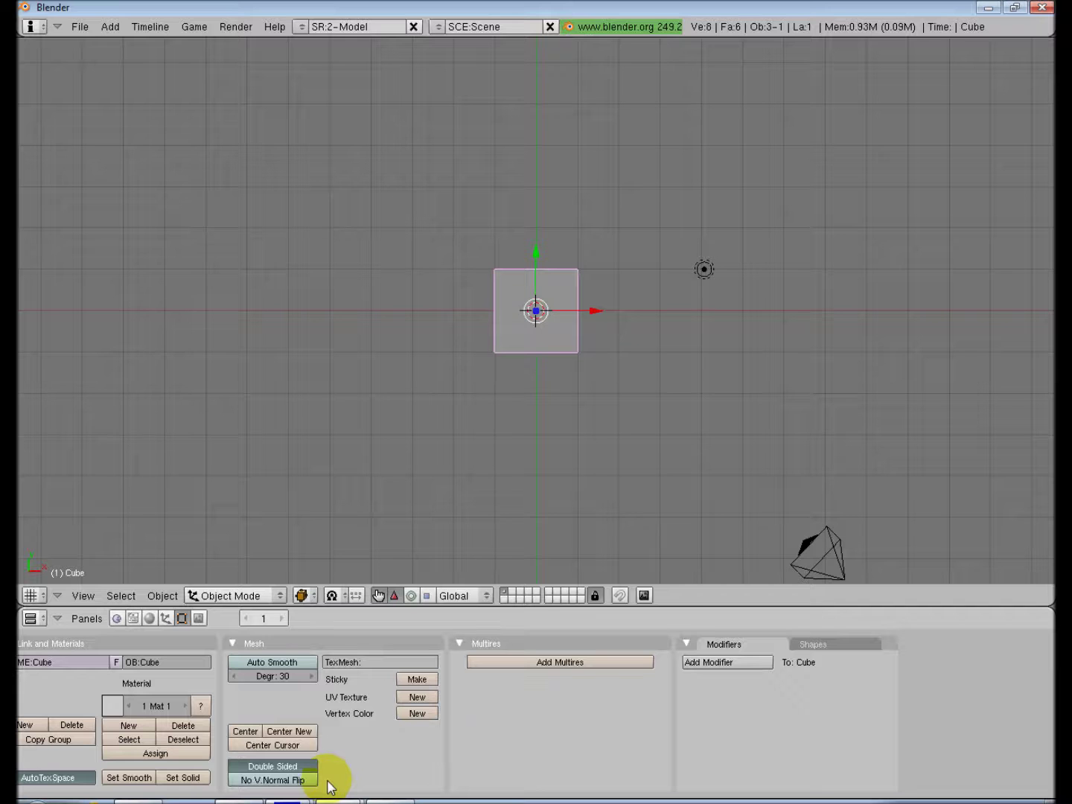
left_click(198, 619)
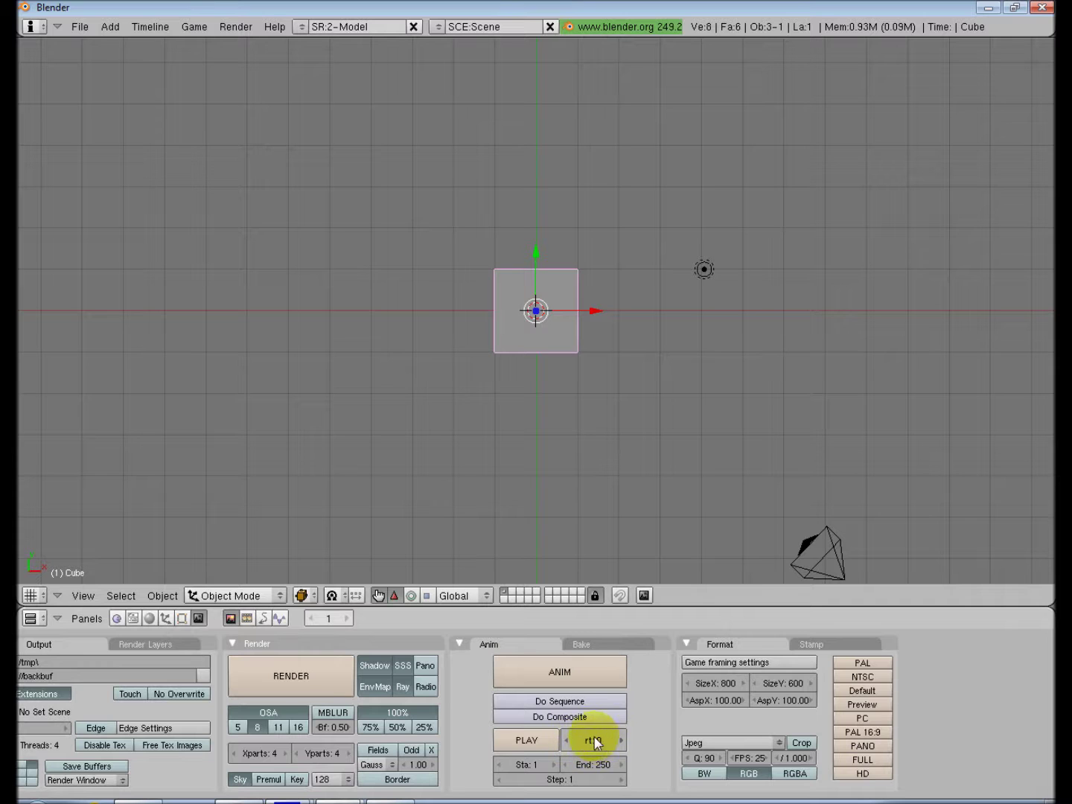
left_click(620, 741)
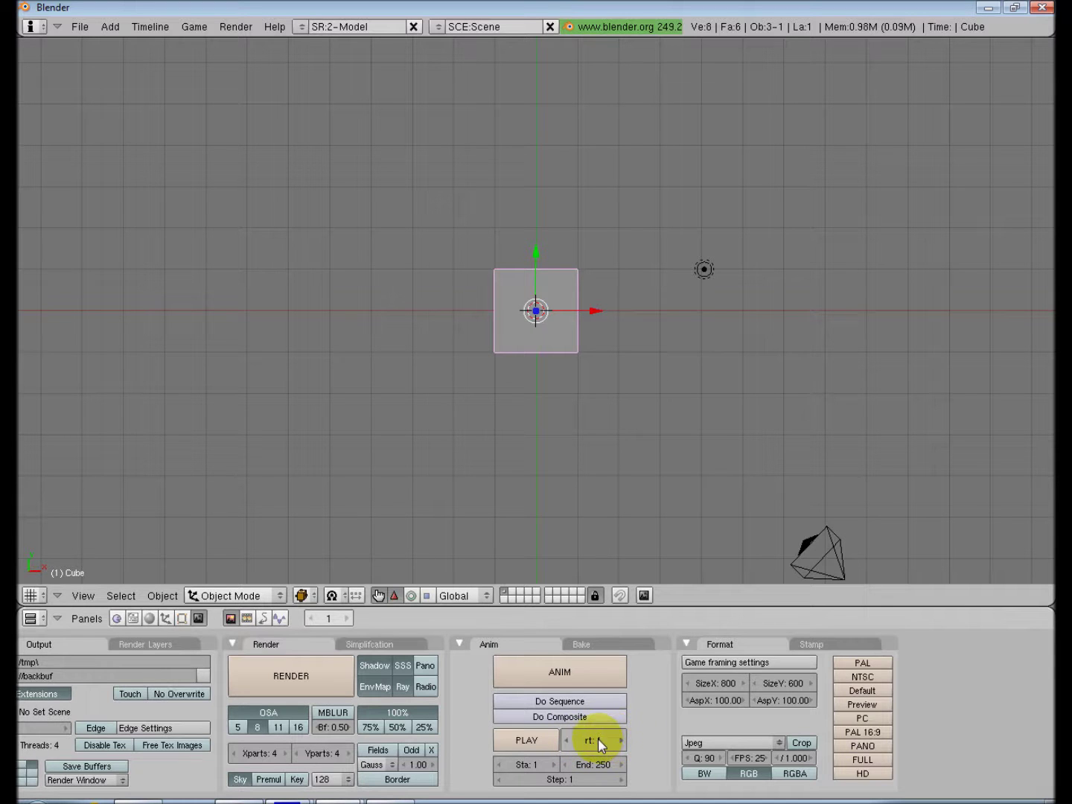
left_click(358, 639)
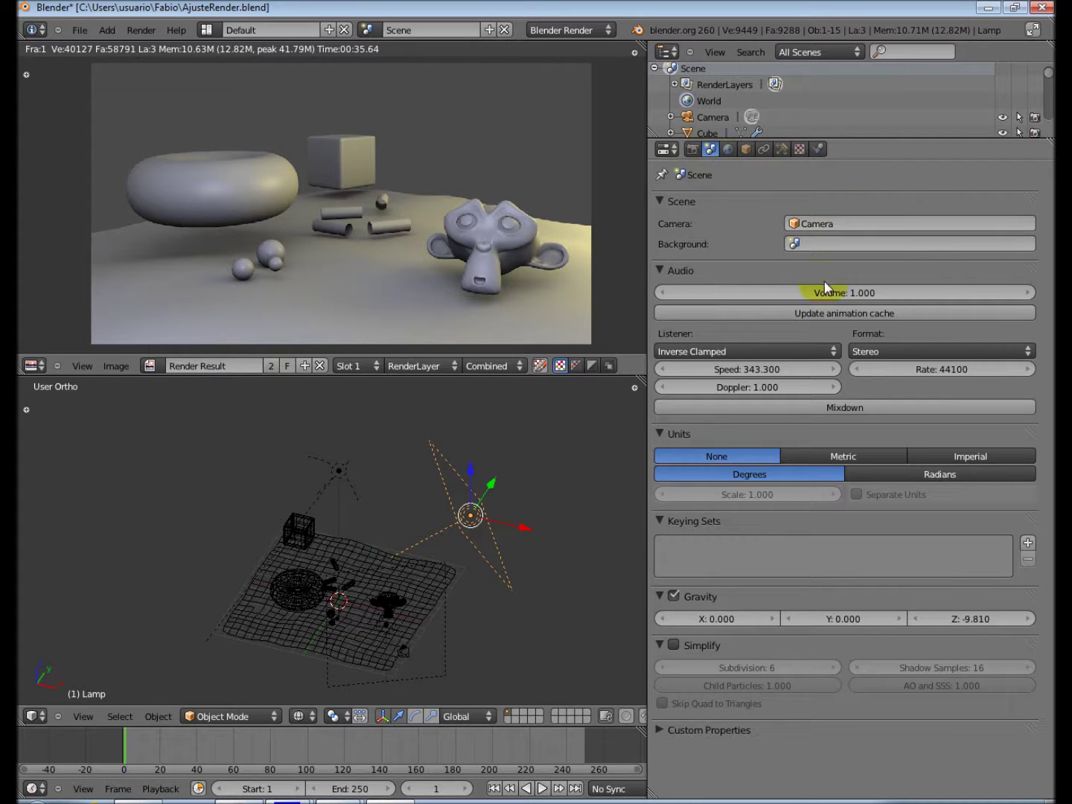
Step: Return to the AjusteRender.blend scene and enable Simplify
left_click(674, 645)
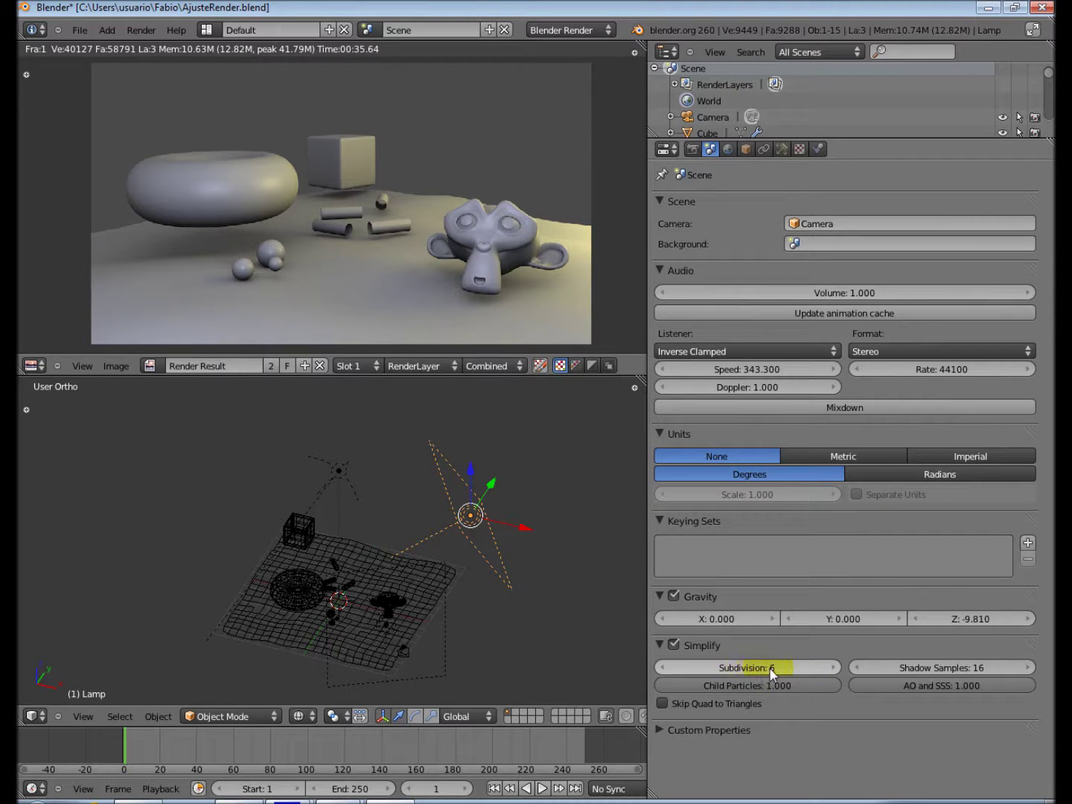
Step: Review the Subsurf render subdivision levels of the monkey, the ground plane, the torus and the cube
scroll(439, 634, "up", 3)
middle_click_drag(440, 633, 425, 513, "shift")
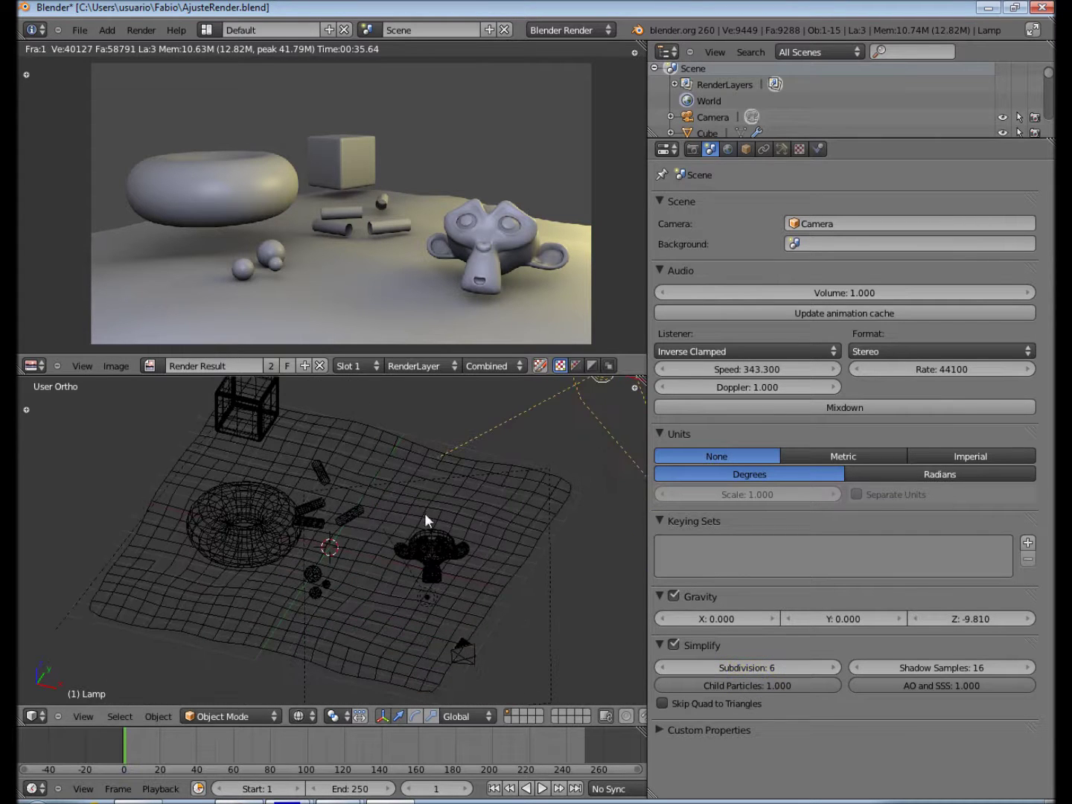
right_click(431, 546)
left_click(783, 149)
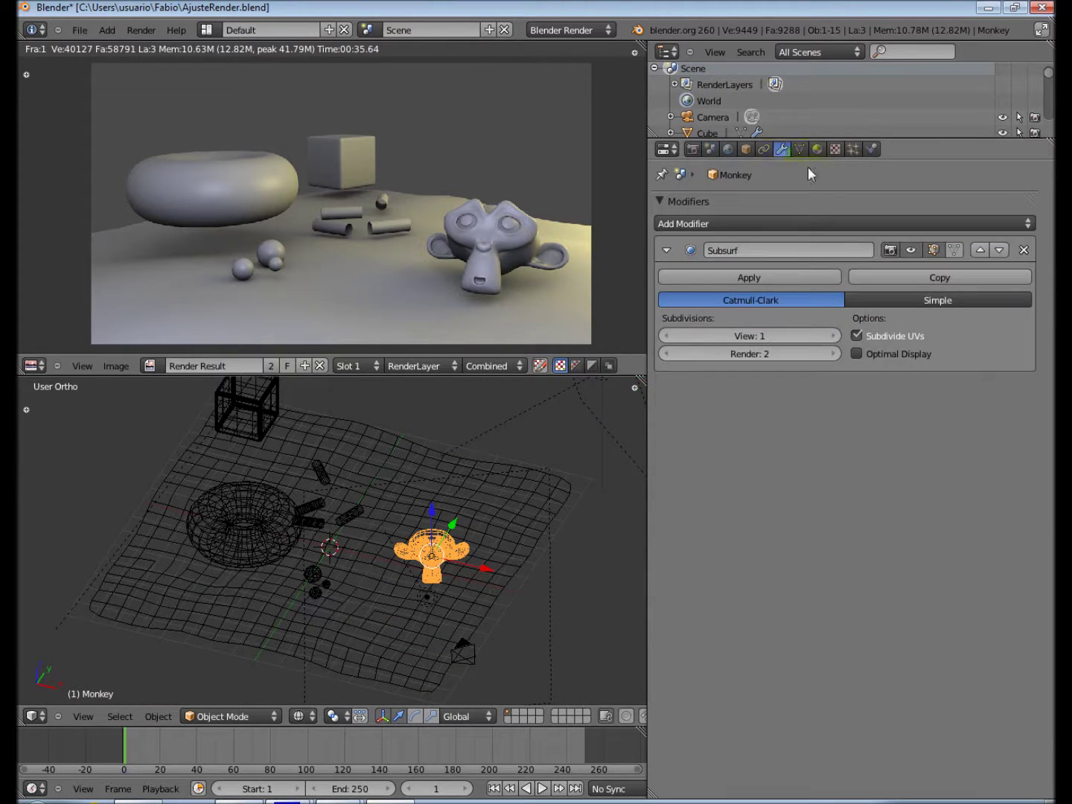
left_click_drag(748, 353, 768, 352)
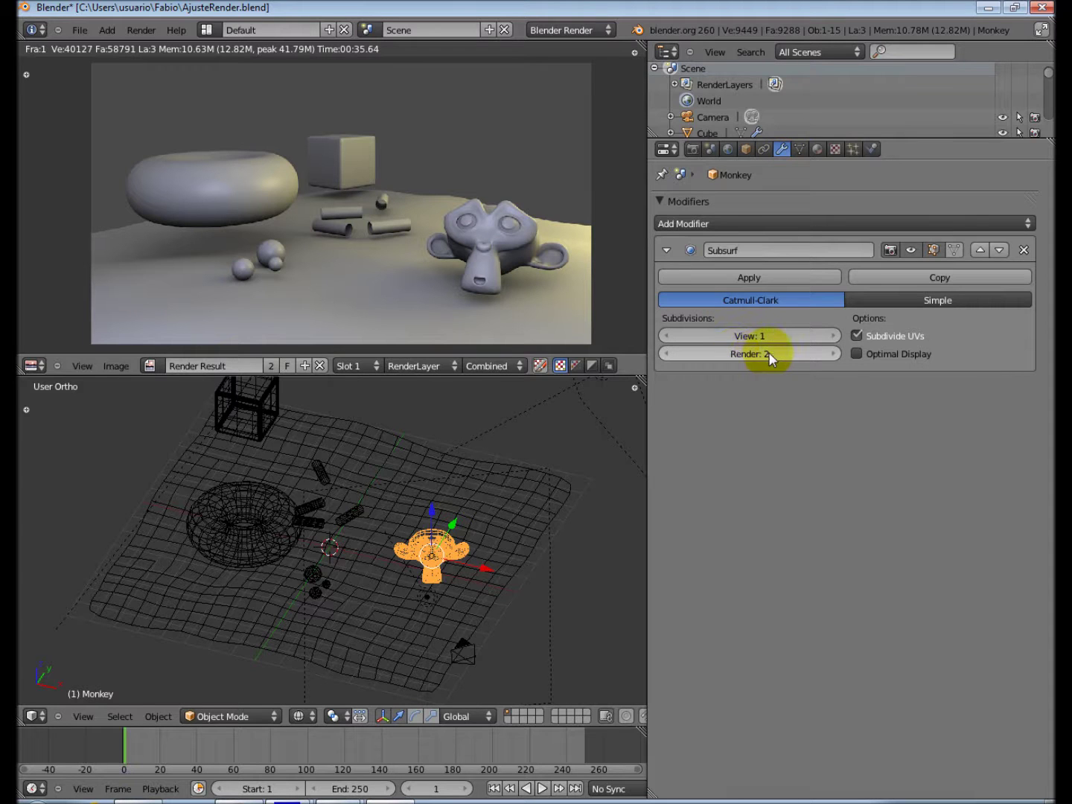
right_click(240, 547)
right_click(240, 547)
right_click(257, 621)
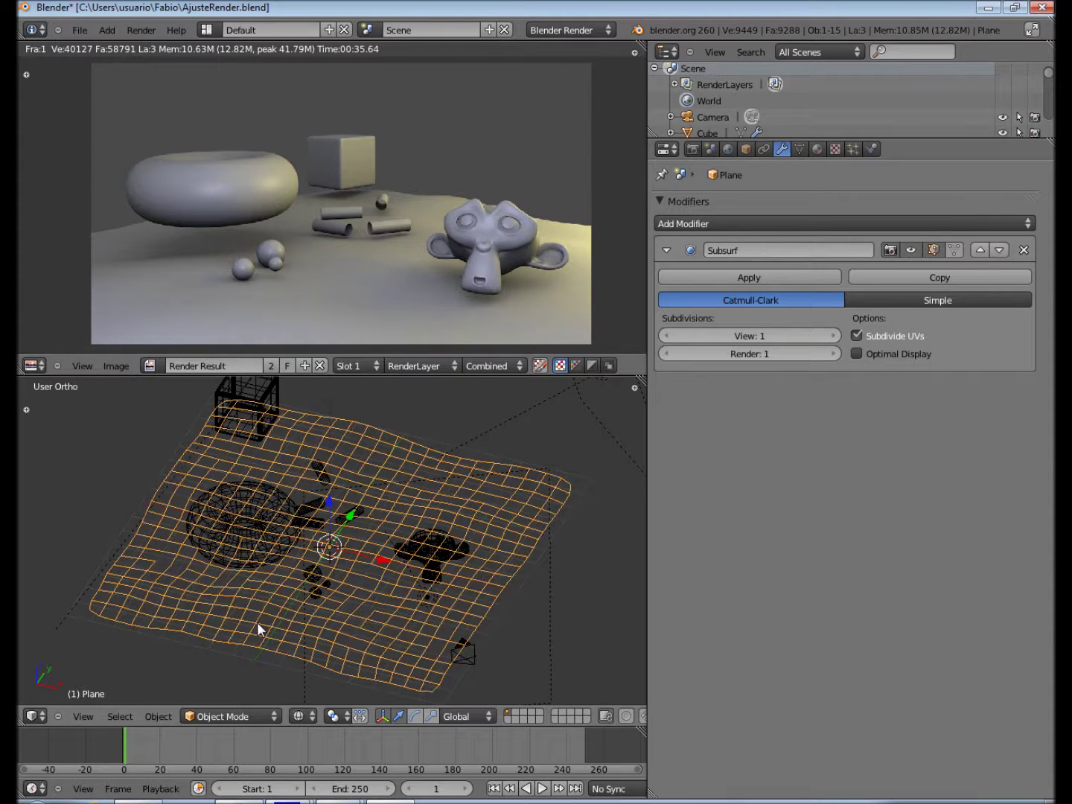
left_click_drag(718, 354, 752, 353)
right_click(262, 521)
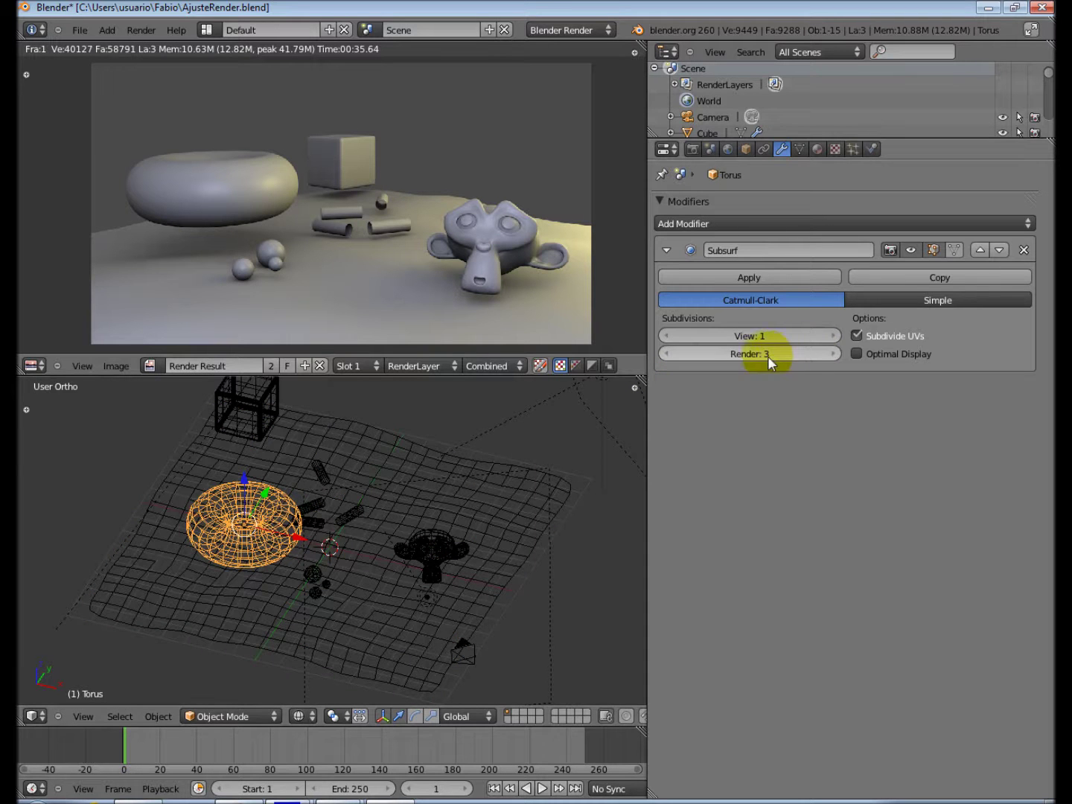
right_click(257, 405)
right_click(257, 405)
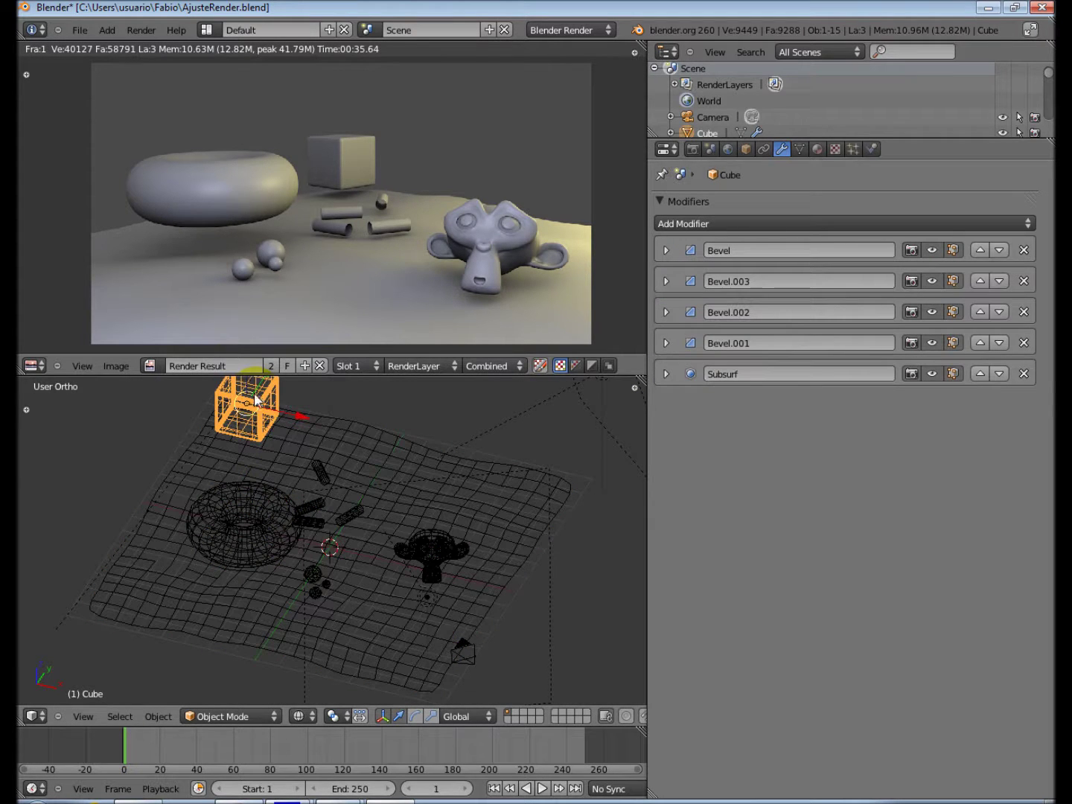
left_click(666, 373)
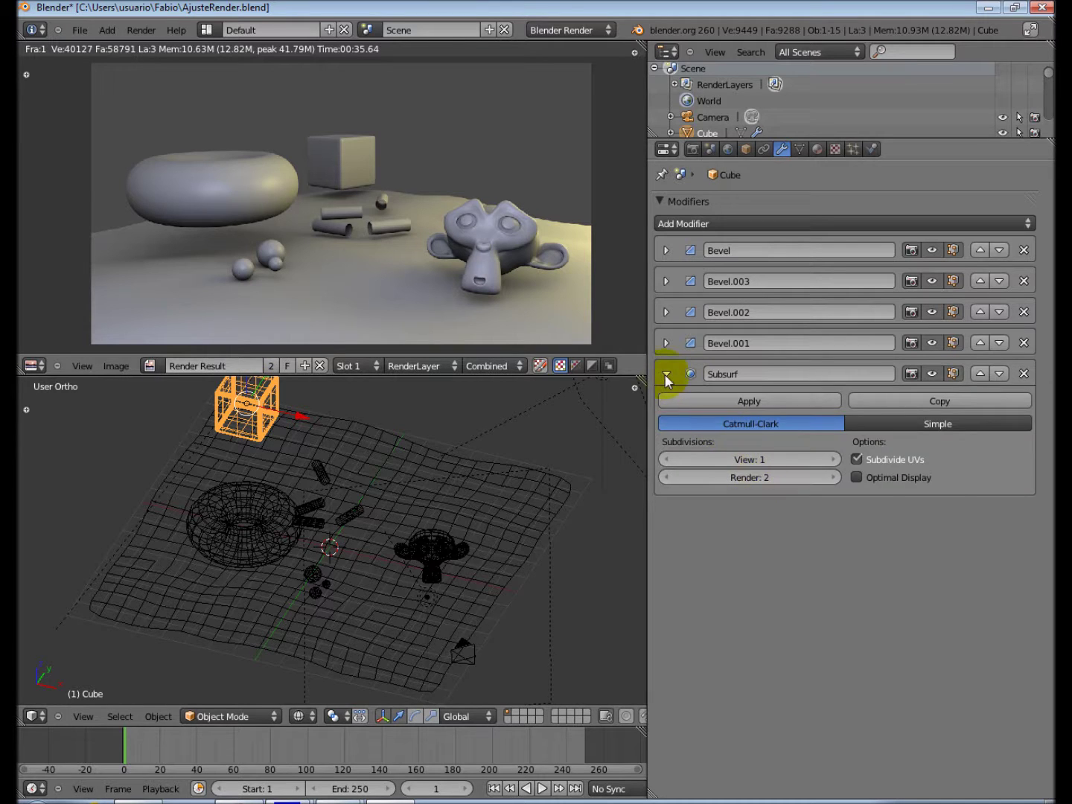
left_click(665, 373)
scroll(467, 528, "down", 3)
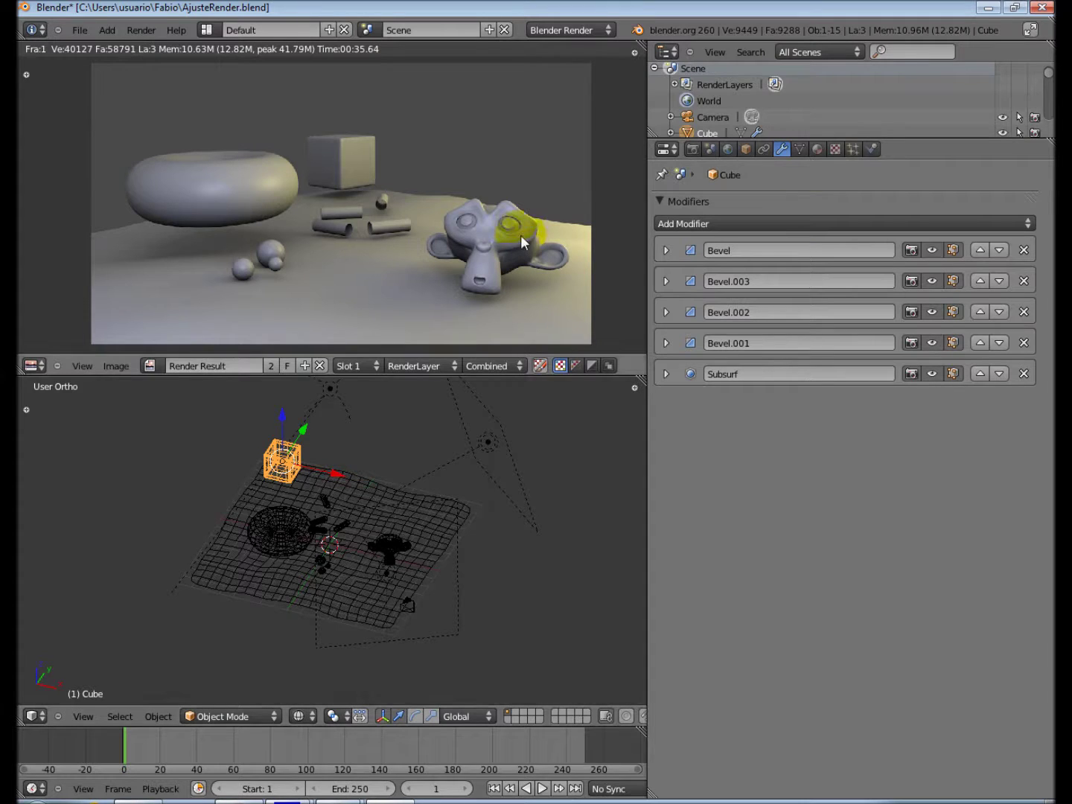
middle_click_drag(342, 519, 405, 513)
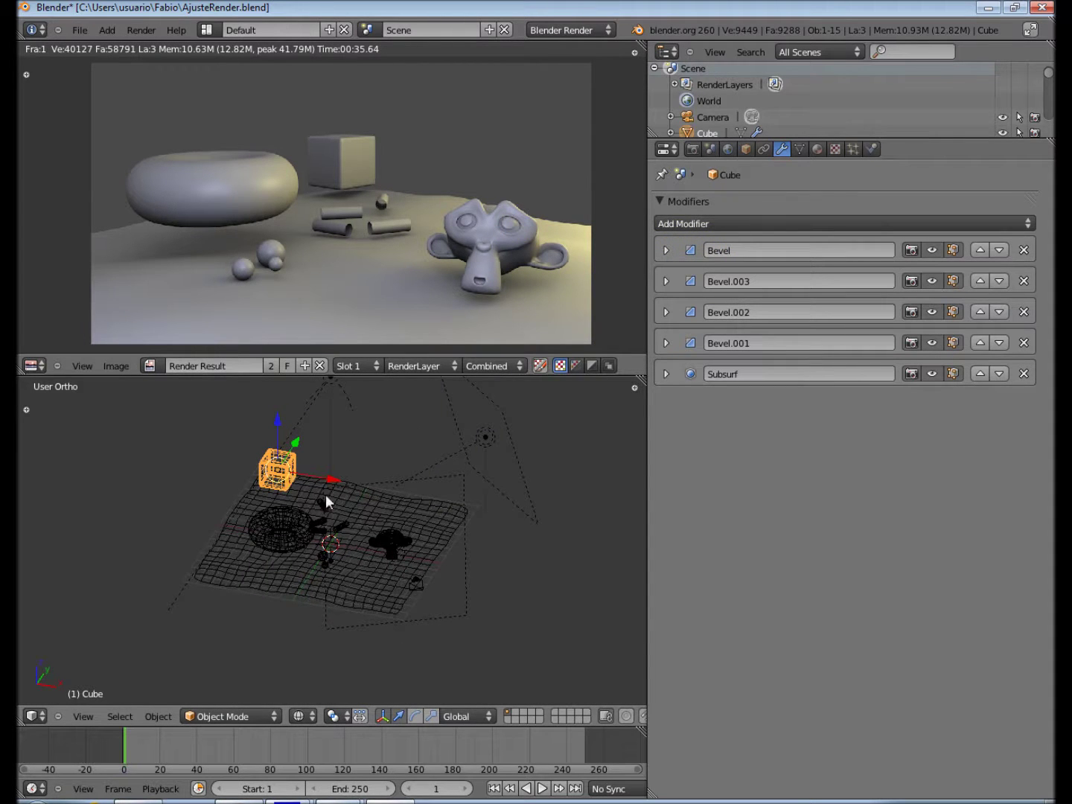
Step: Try different Simplify subdivision limits for the scene and leave the value at 0
left_click(712, 149)
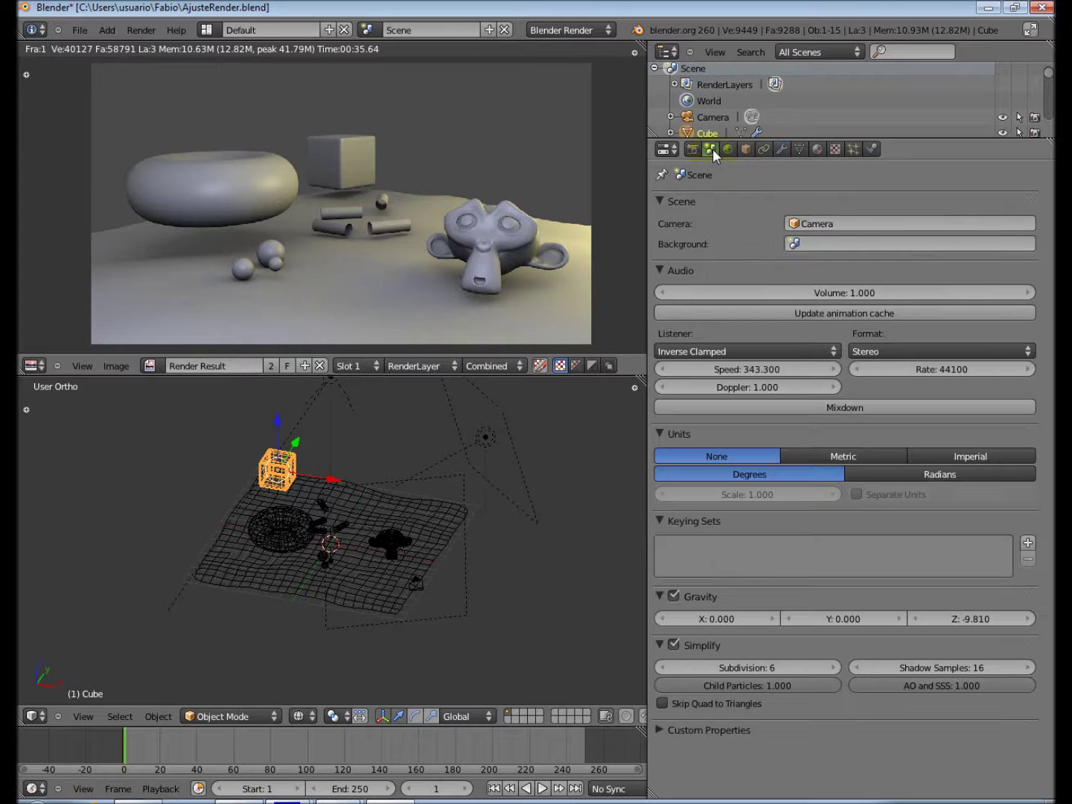
left_click_drag(752, 669, 654, 668)
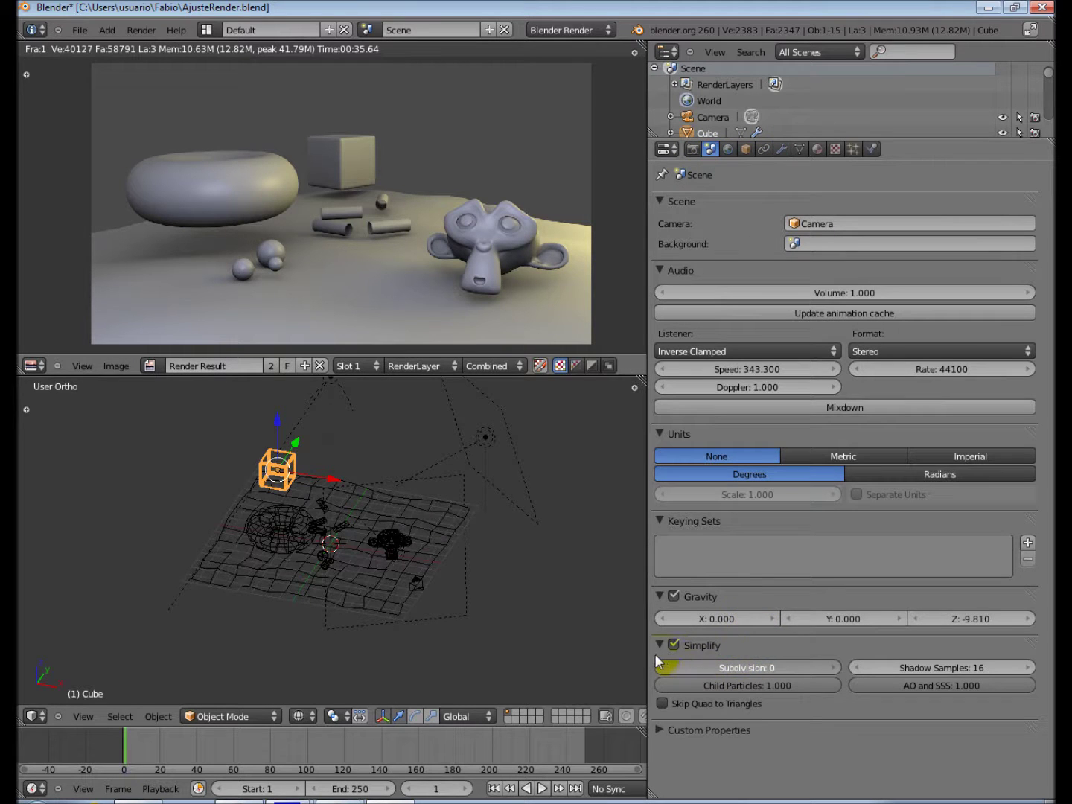
left_click(833, 667)
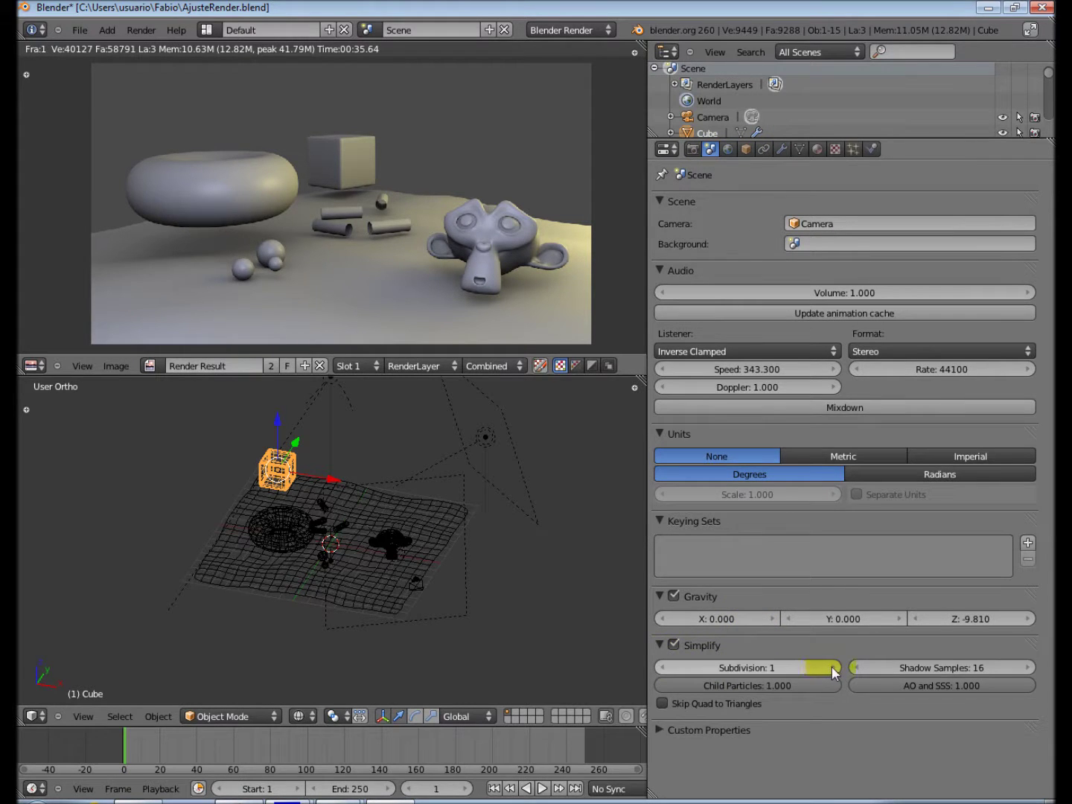
left_click(832, 668)
left_click(662, 667)
left_click(662, 666)
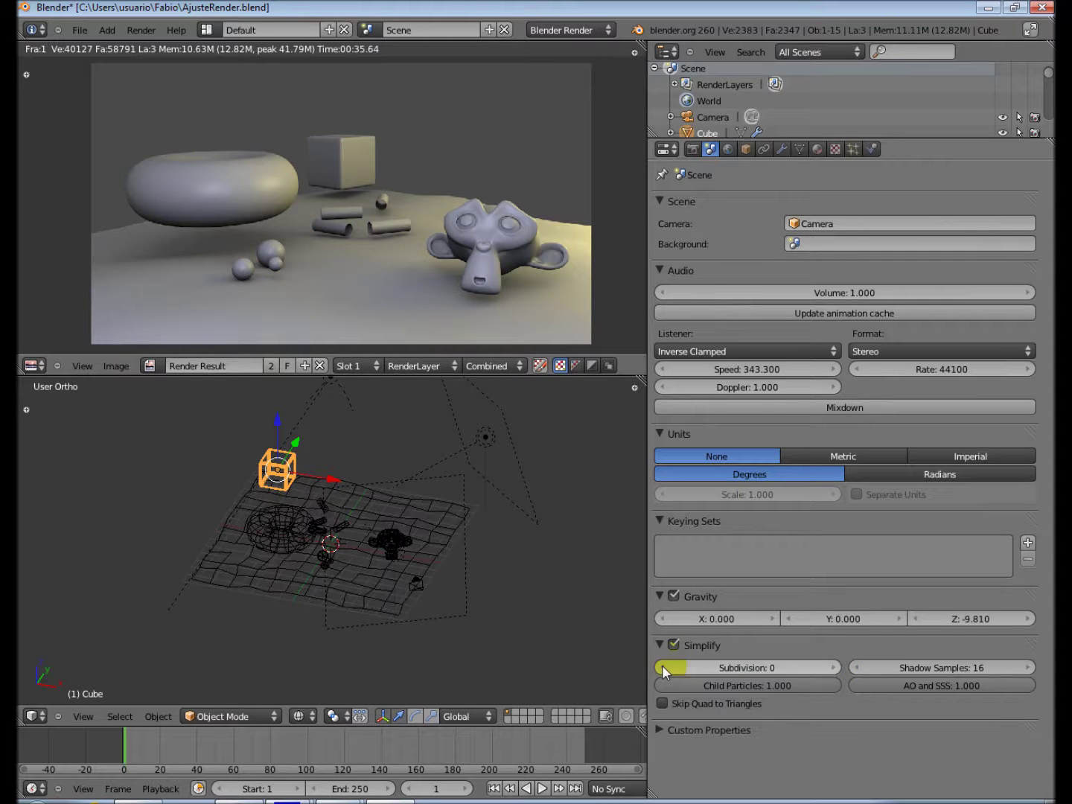
Step: Display the 3D view in solid shading with the simplified objects closer up
key("z")
scroll(352, 530, "up", 1)
scroll(353, 529, "up", 2)
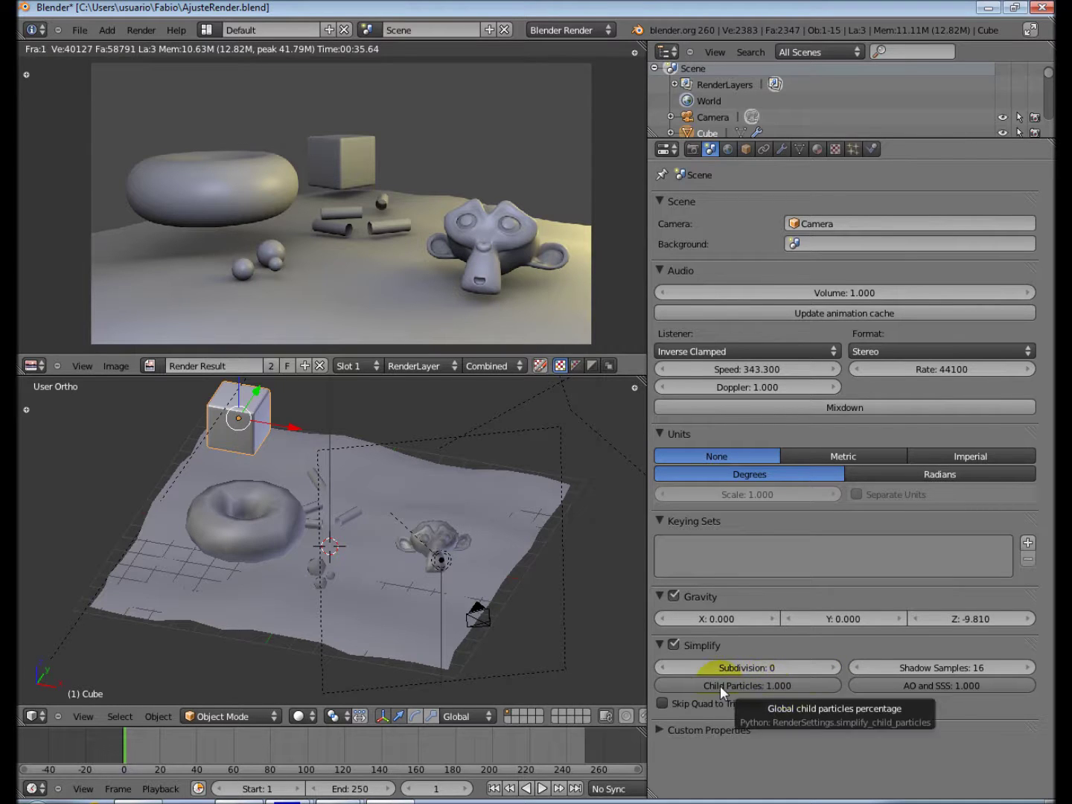
Step: Set Simplify's AO and SSS value to 0.212 and its shadow samples to 2
left_click_drag(968, 687, 851, 685)
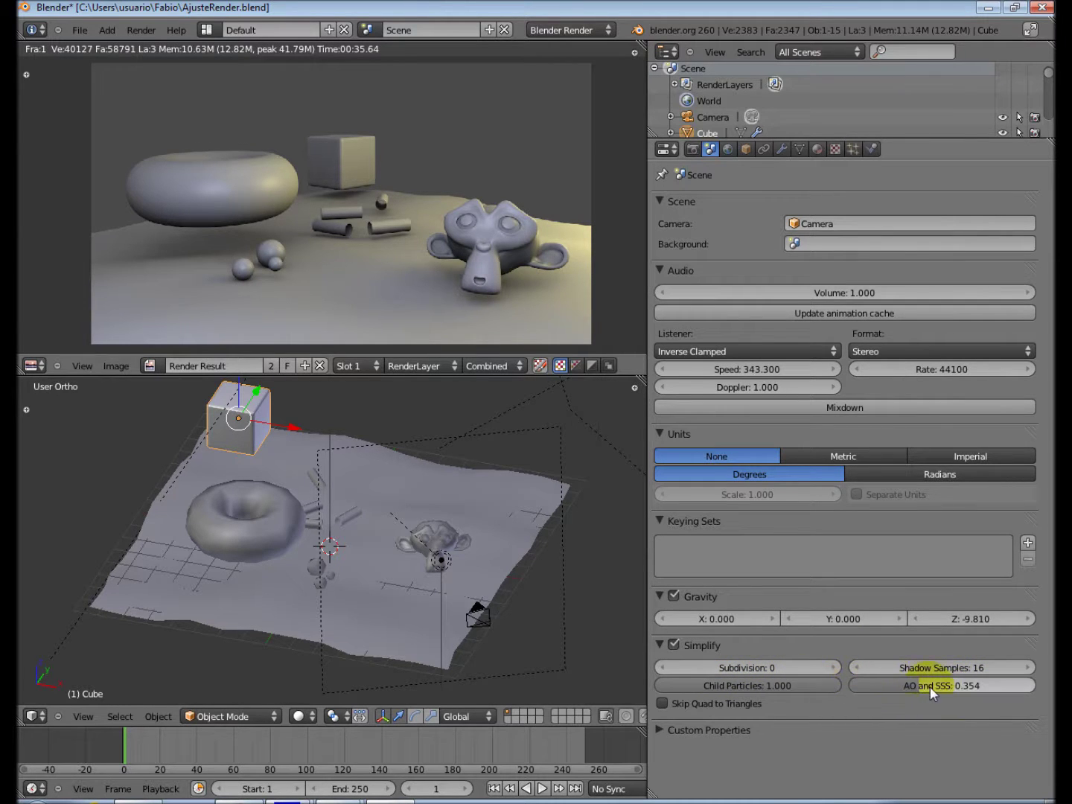
left_click_drag(922, 688, 895, 680)
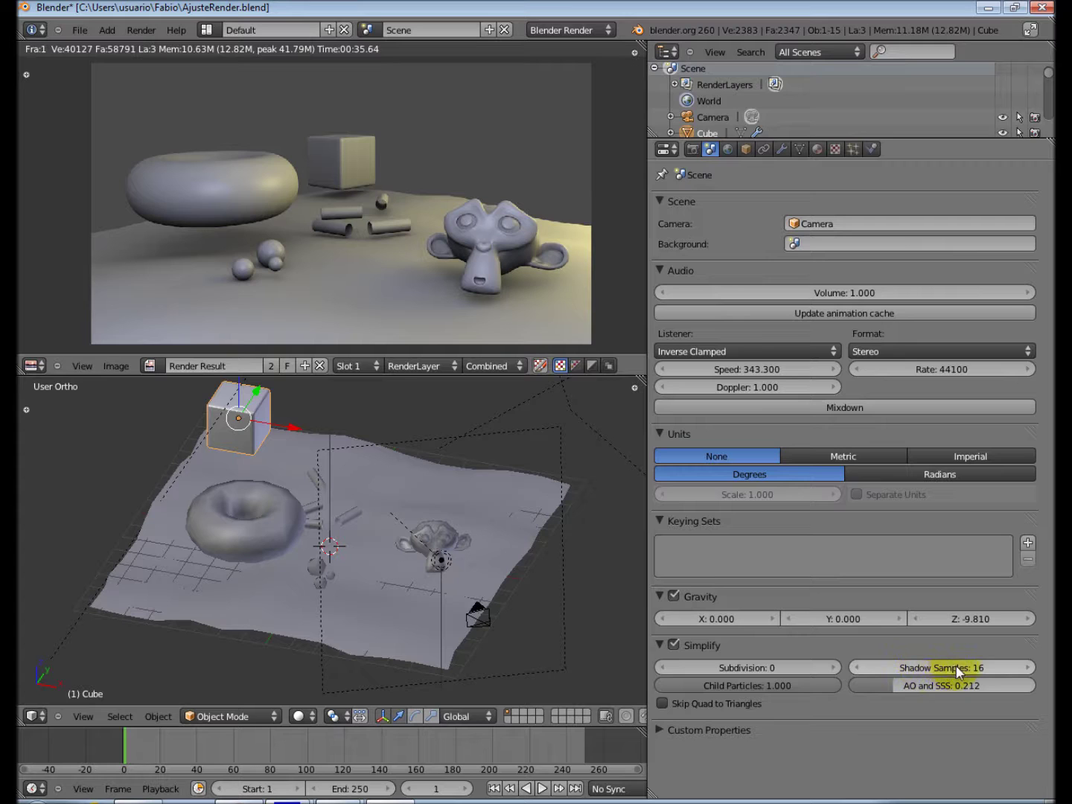
left_click(934, 664)
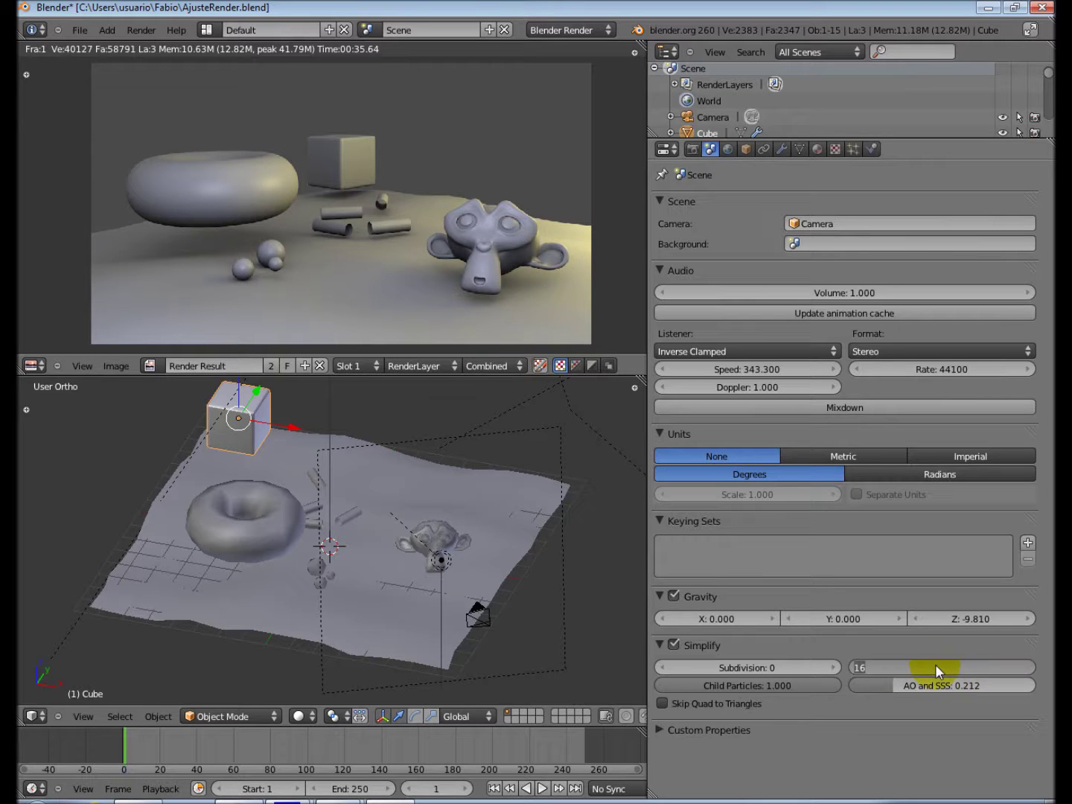
type("2")
key("Return")
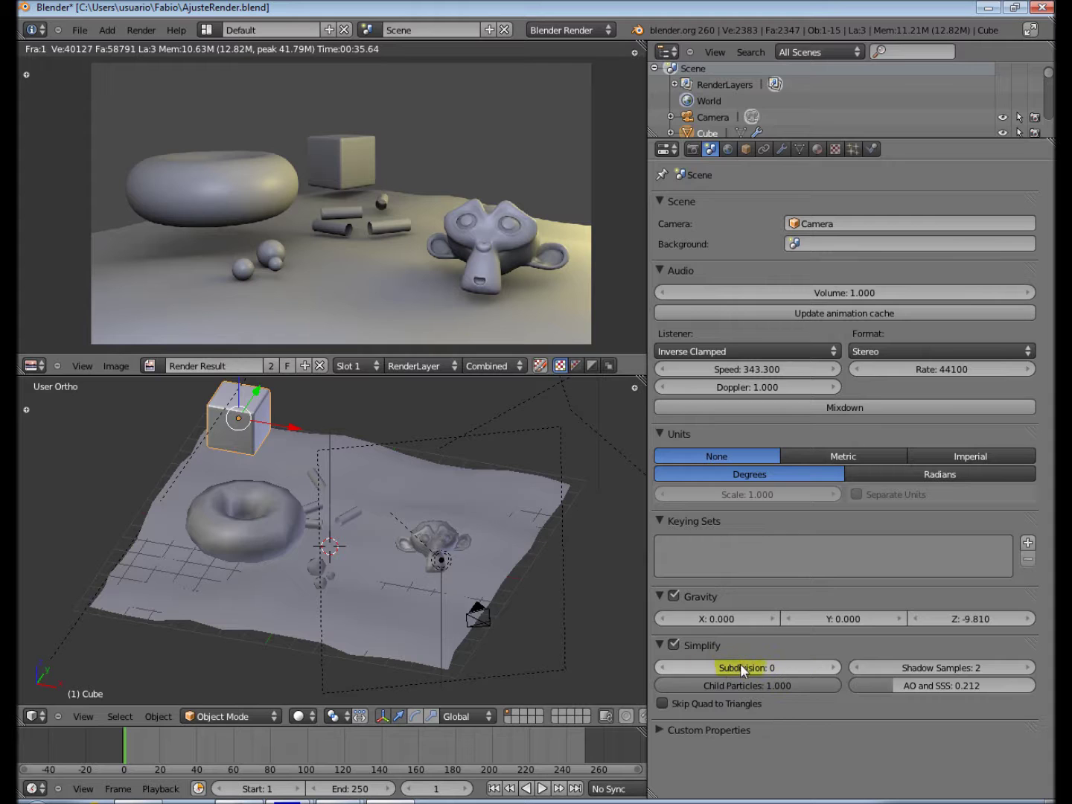
Step: Render the simplified scene into Slot 2 of the render result
left_click(369, 365)
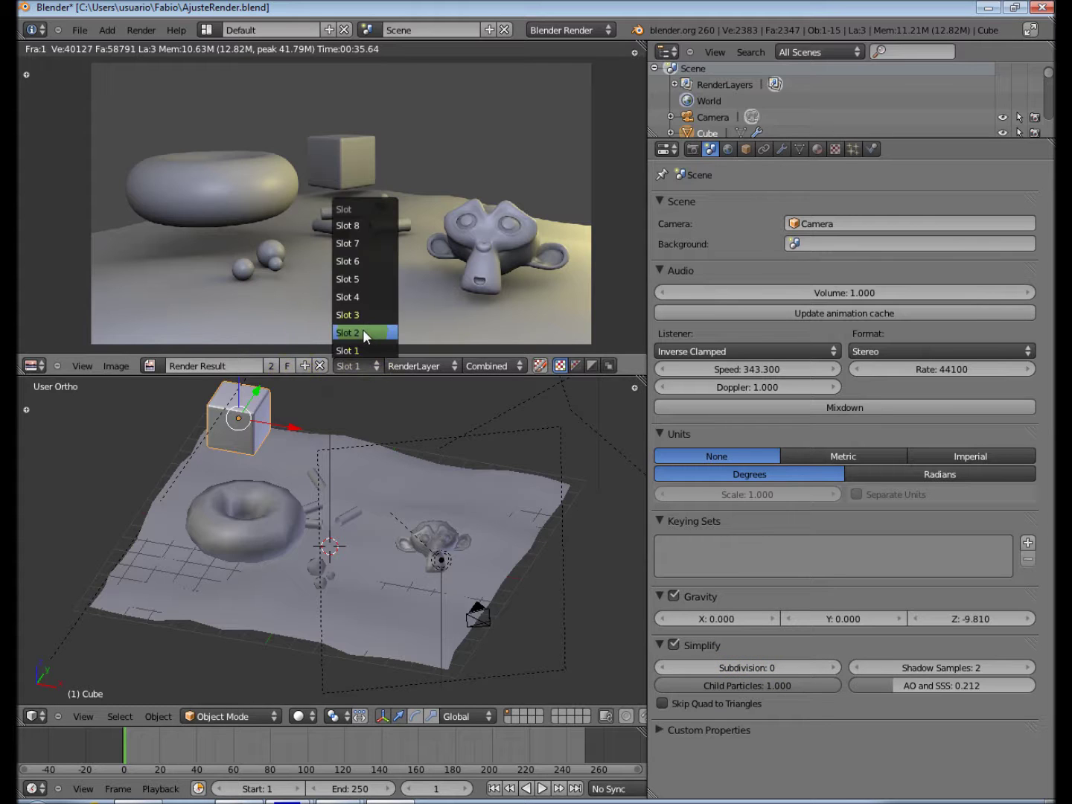
left_click(363, 333)
key("F12")
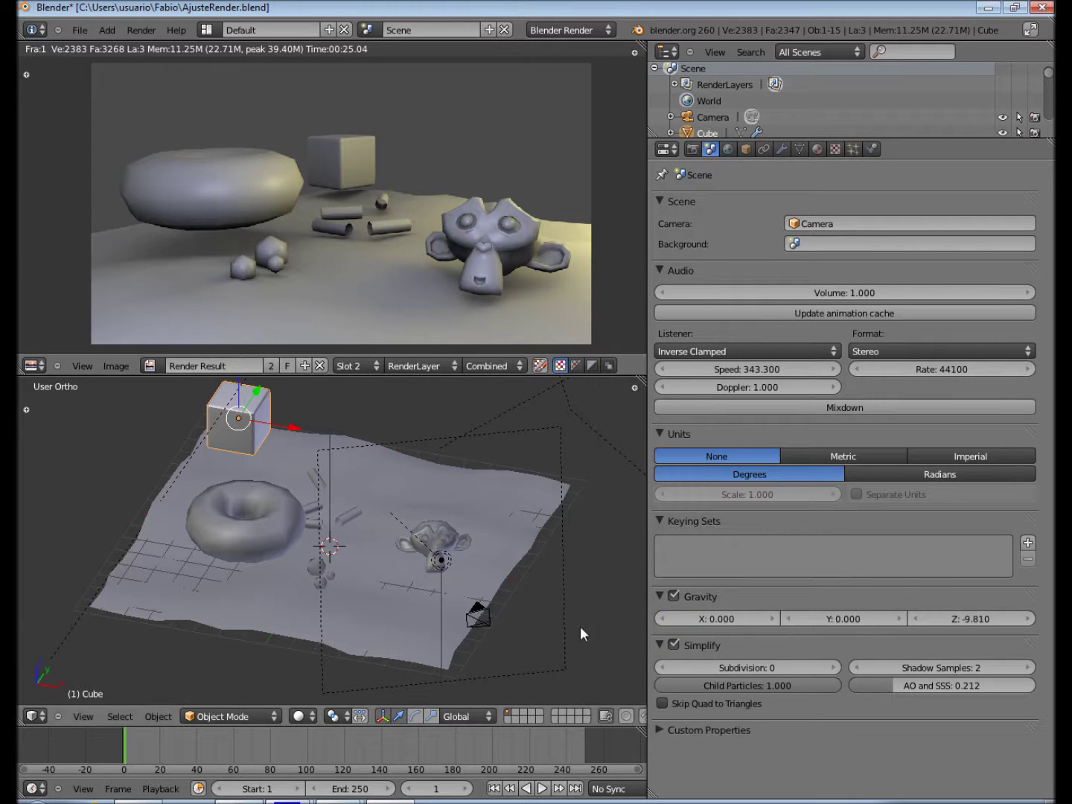
left_click(463, 236)
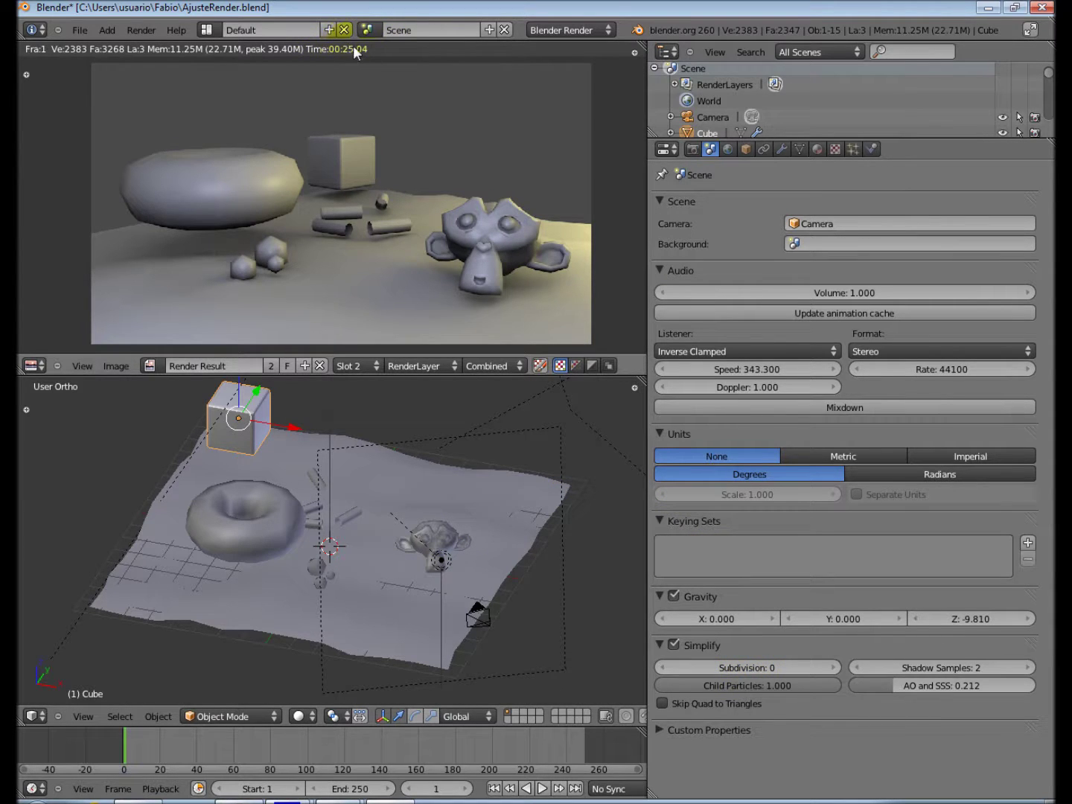
Step: Compare the full-quality render in Slot 1 with the simplified render in Slot 2
left_click(367, 365)
left_click(364, 345)
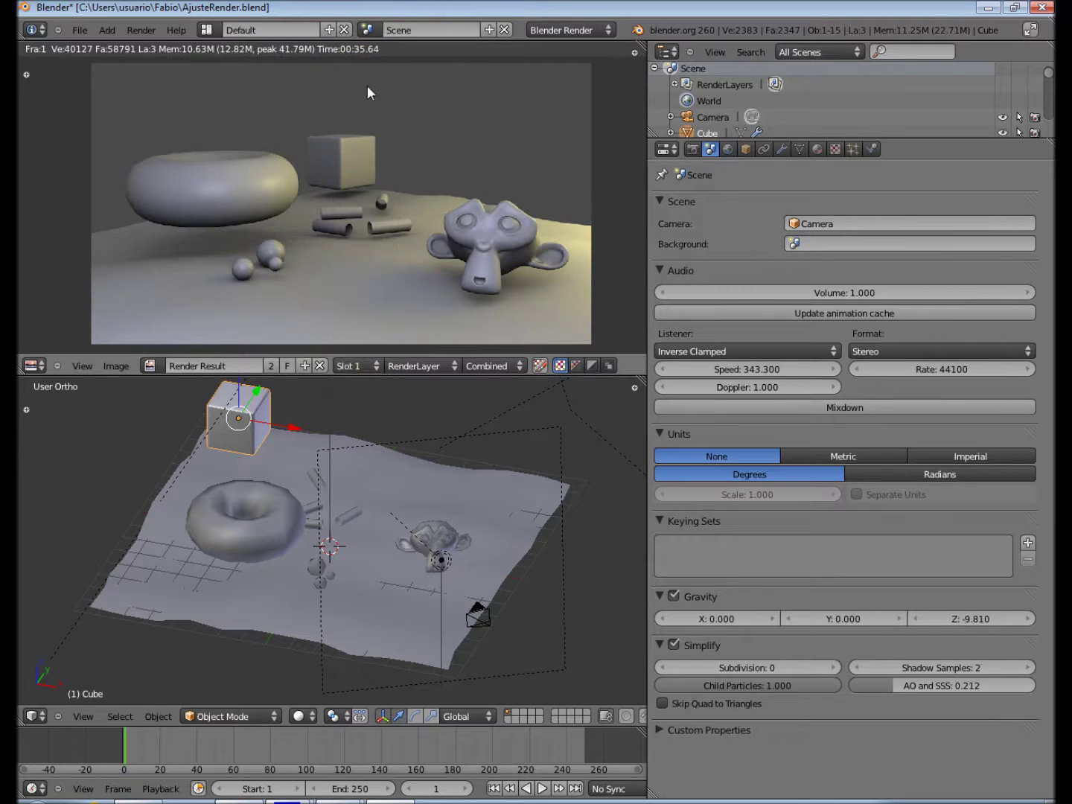
left_click(367, 363)
left_click(367, 332)
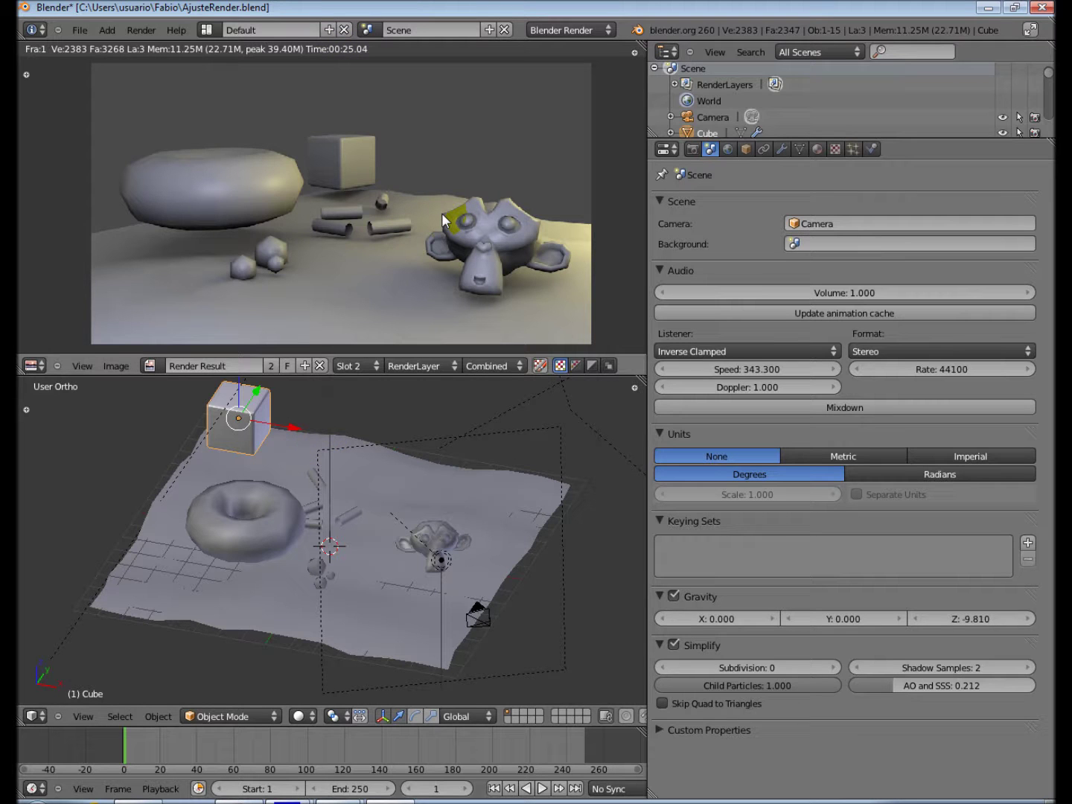
Step: Disable Simplify for the scene and render it again into Slot 2
middle_click_drag(430, 542, 402, 547)
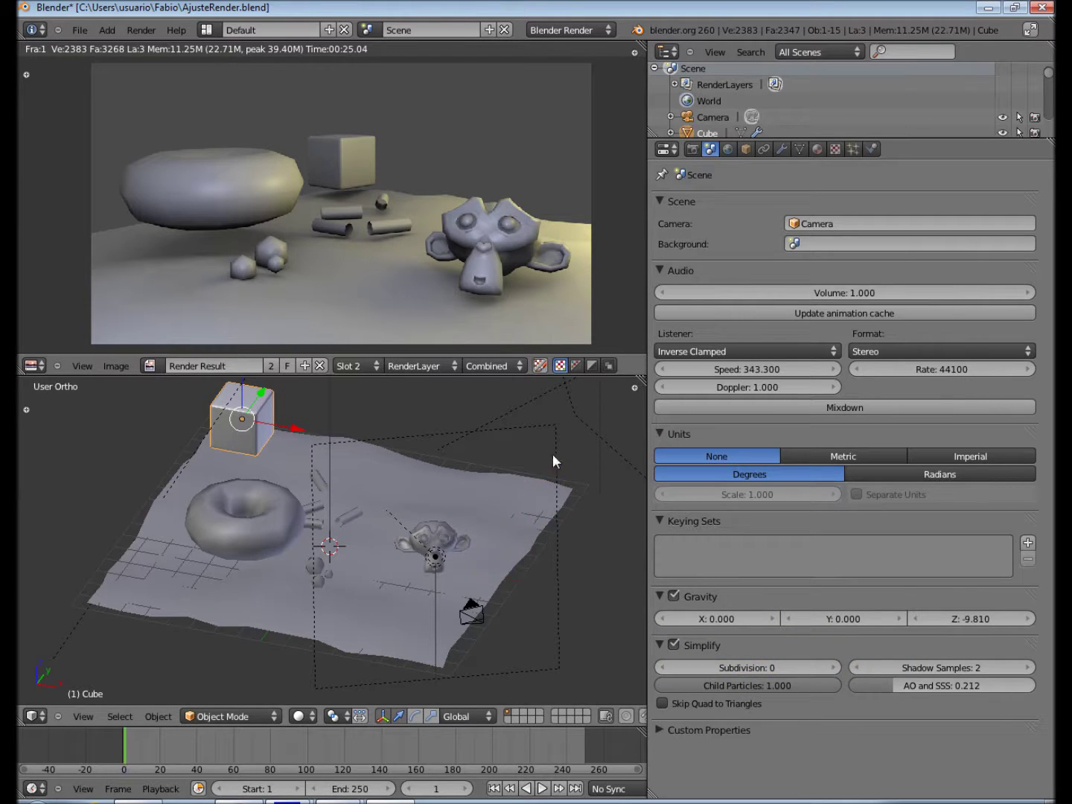
scroll(554, 457, "down", 4)
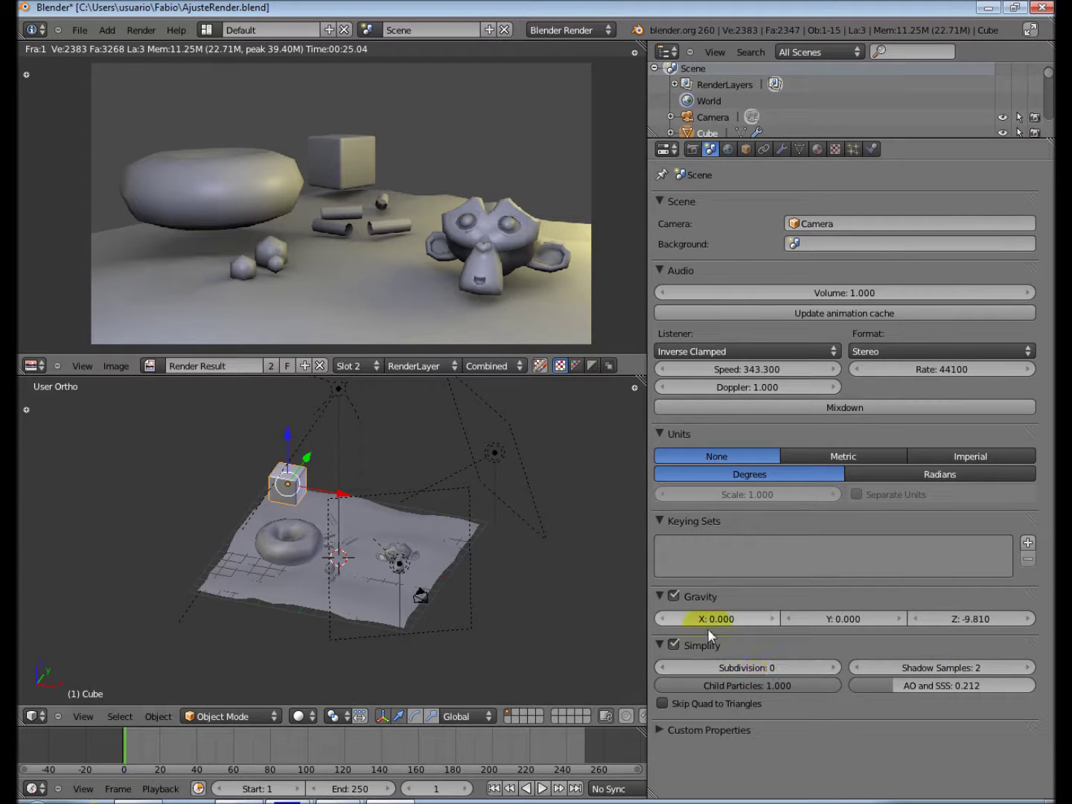
left_click(673, 645)
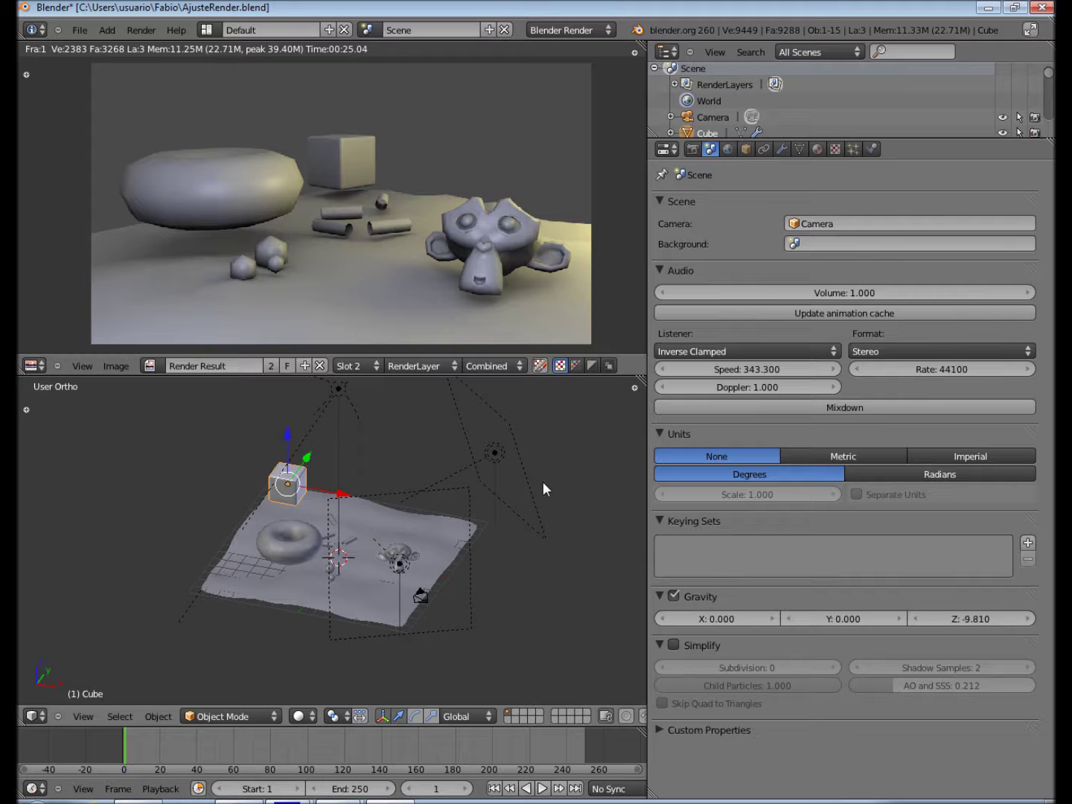
key("F12")
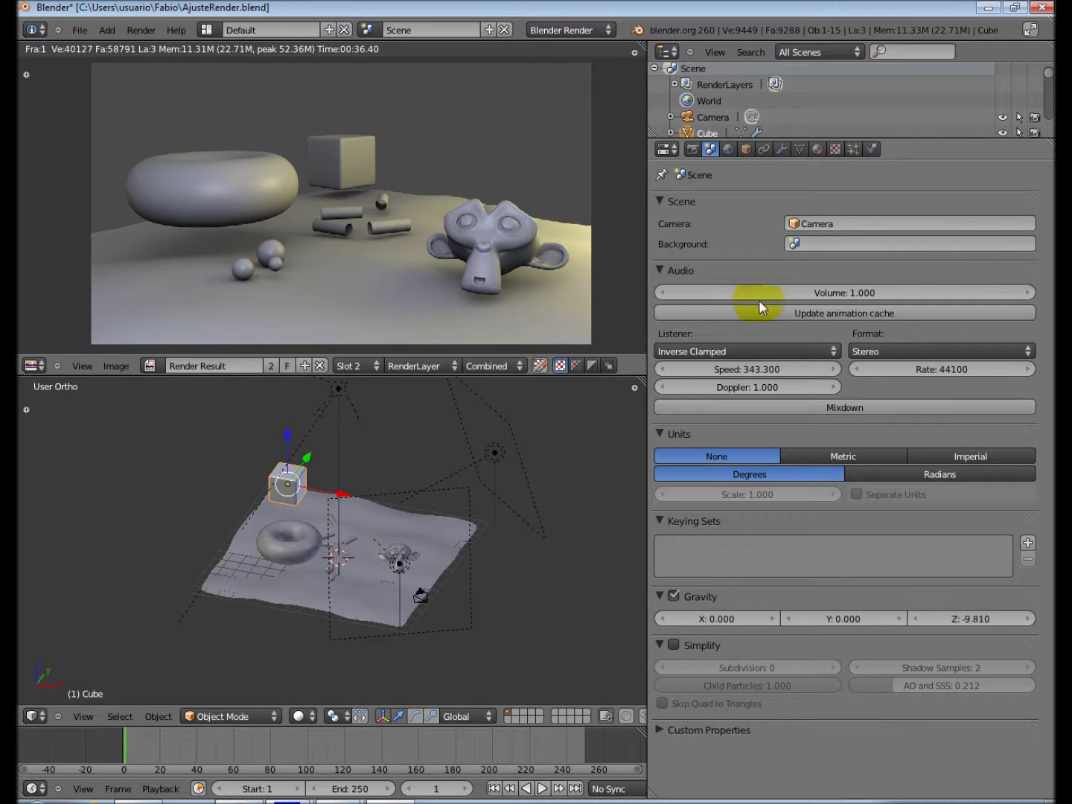
Step: Lower the render resolution percentage to 11% and render the scene into Slot 3
left_click(699, 149)
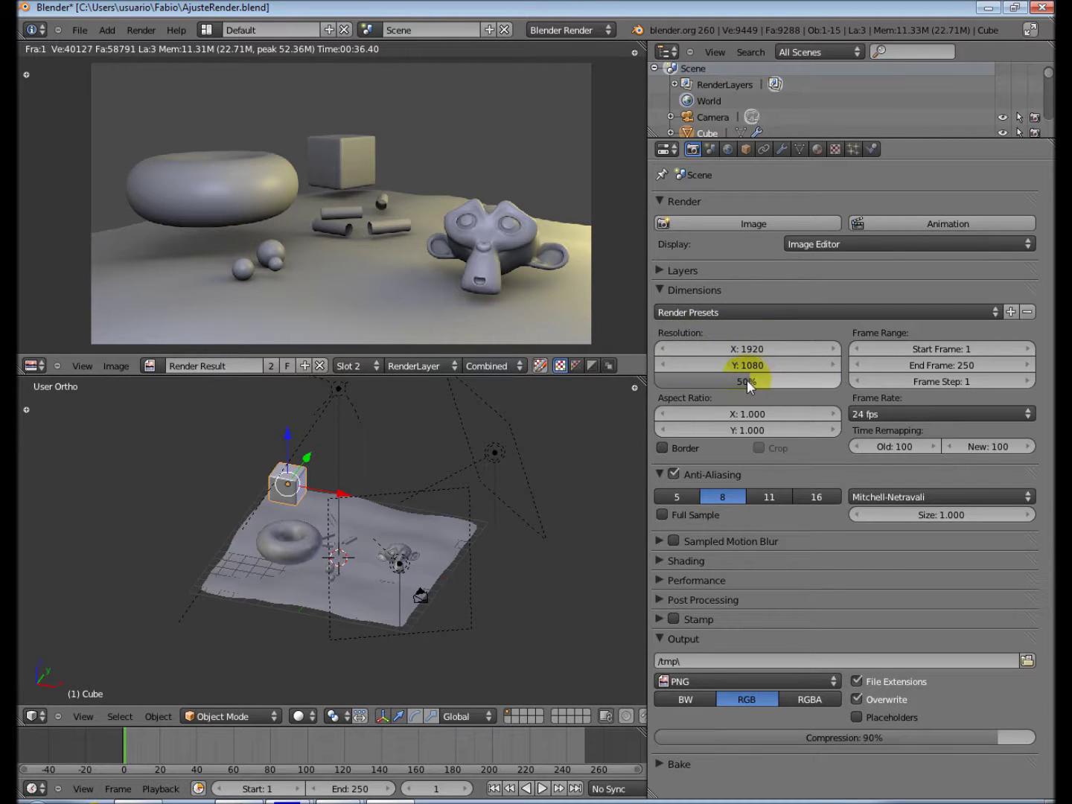
left_click_drag(744, 384, 731, 386)
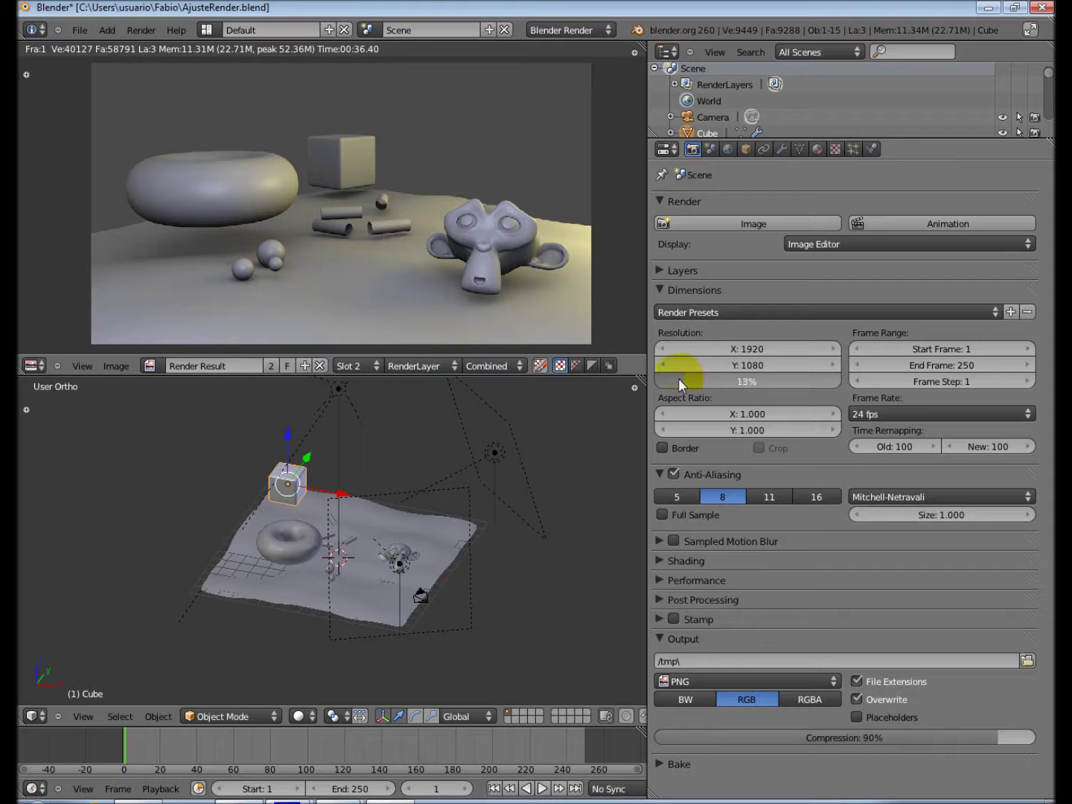
left_click(364, 365)
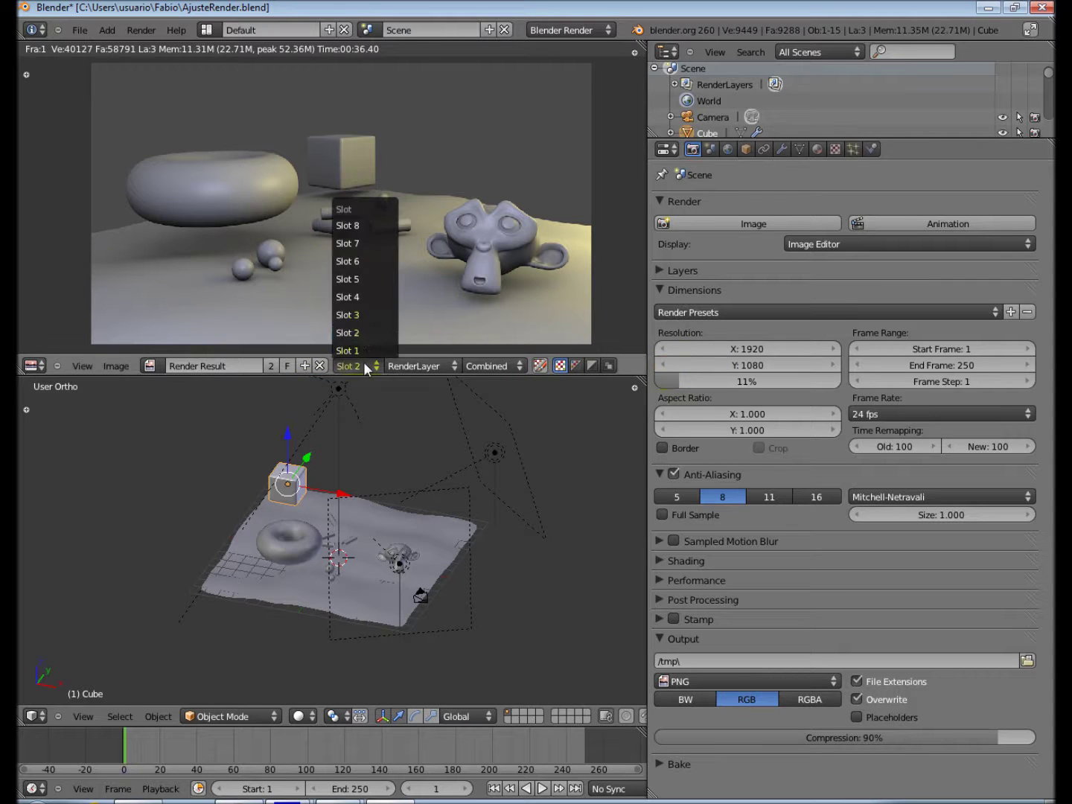
left_click(372, 318)
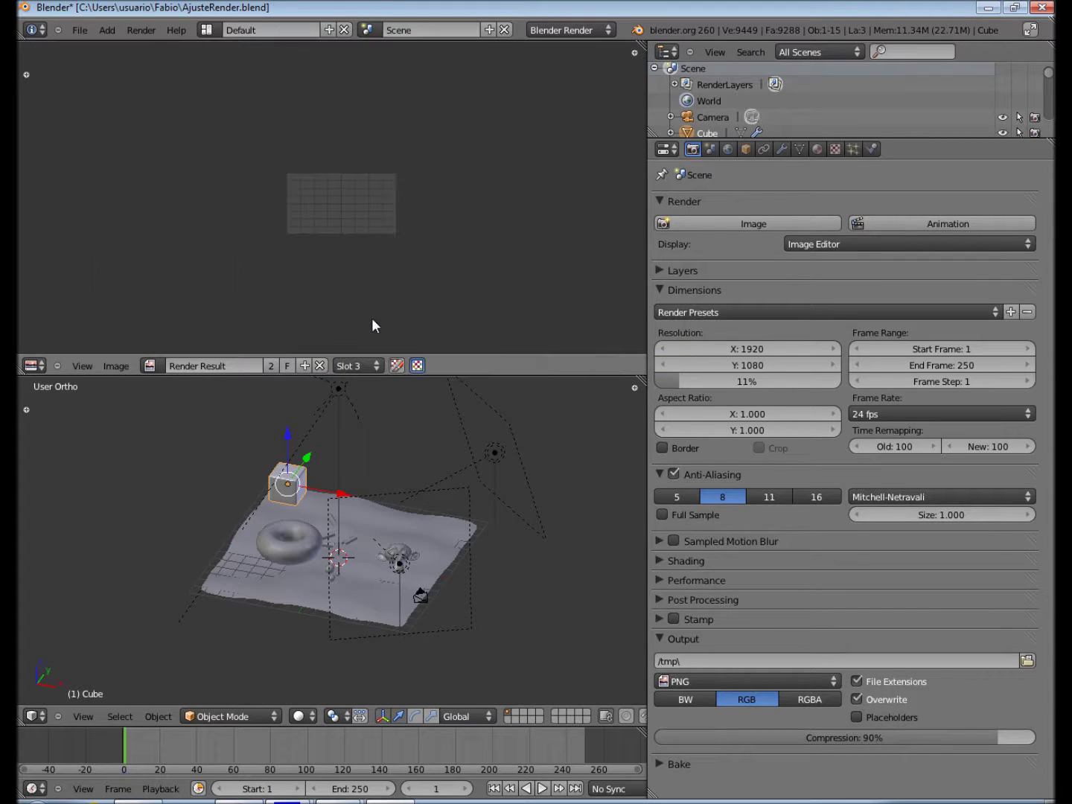
key("F12")
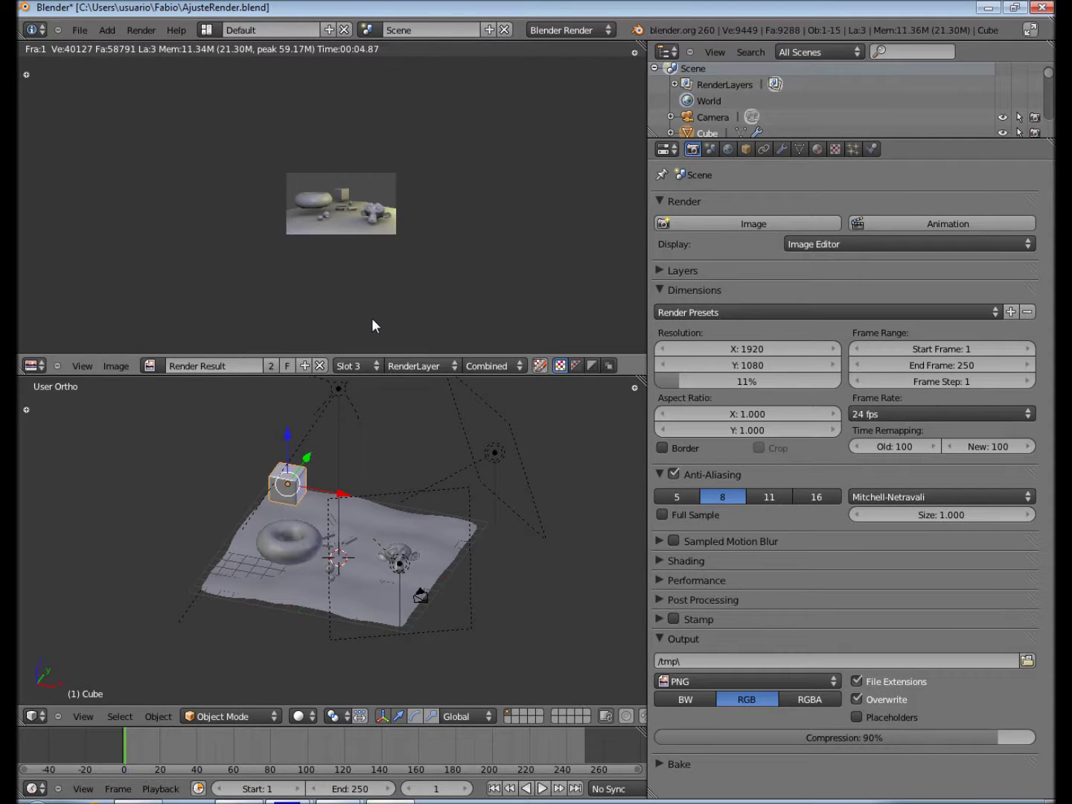
Step: Compare the low-resolution render in Slot 3 with the 50% render in Slot 2
scroll(373, 321, "up", 5)
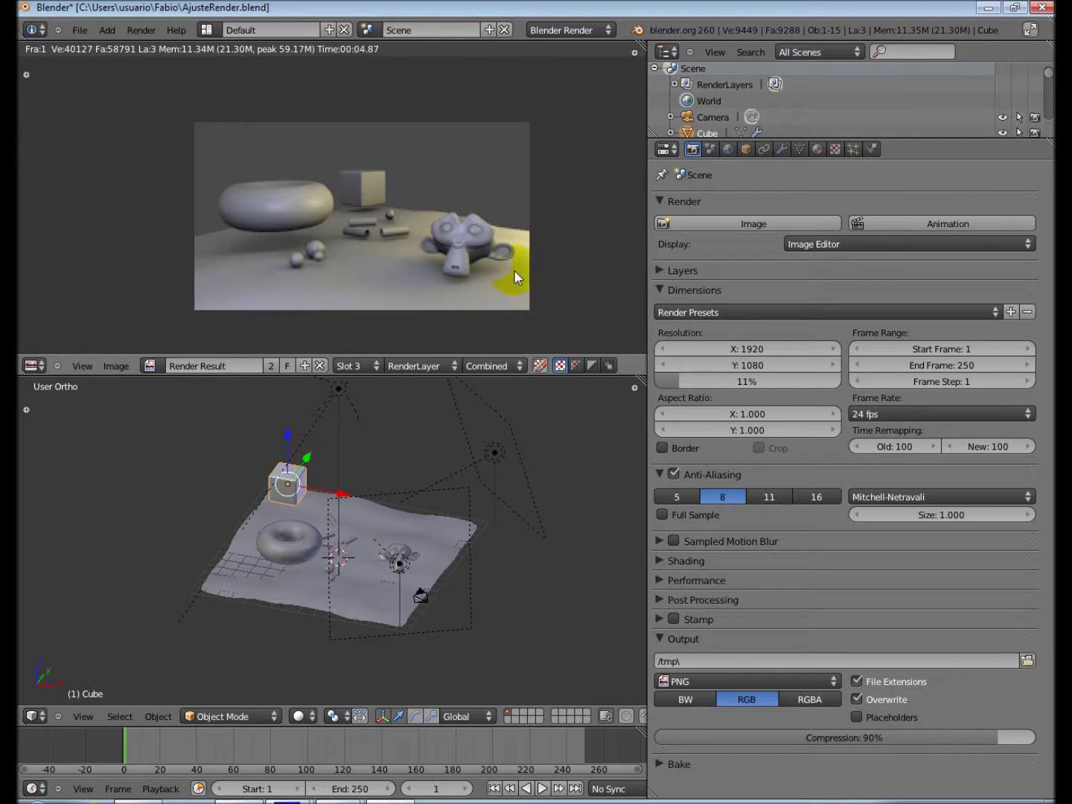
scroll(379, 277, "up", 3)
scroll(390, 272, "down", 3)
left_click(359, 364)
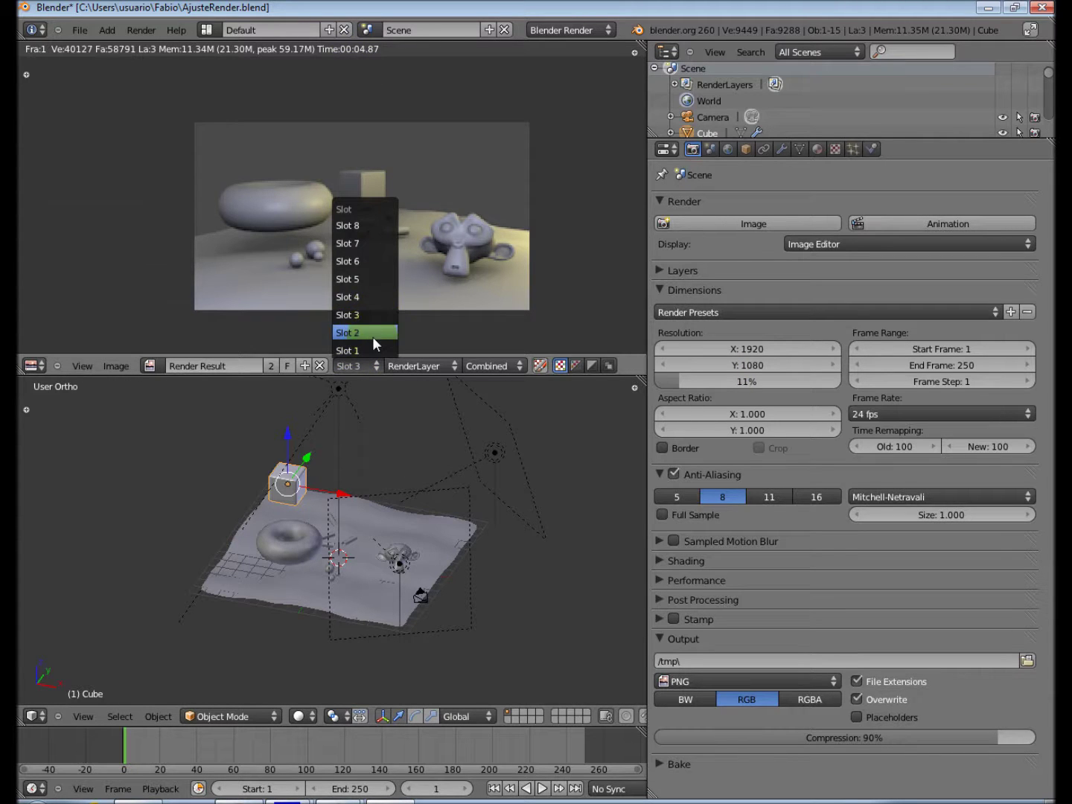
left_click(372, 335)
scroll(368, 148, "down", 4)
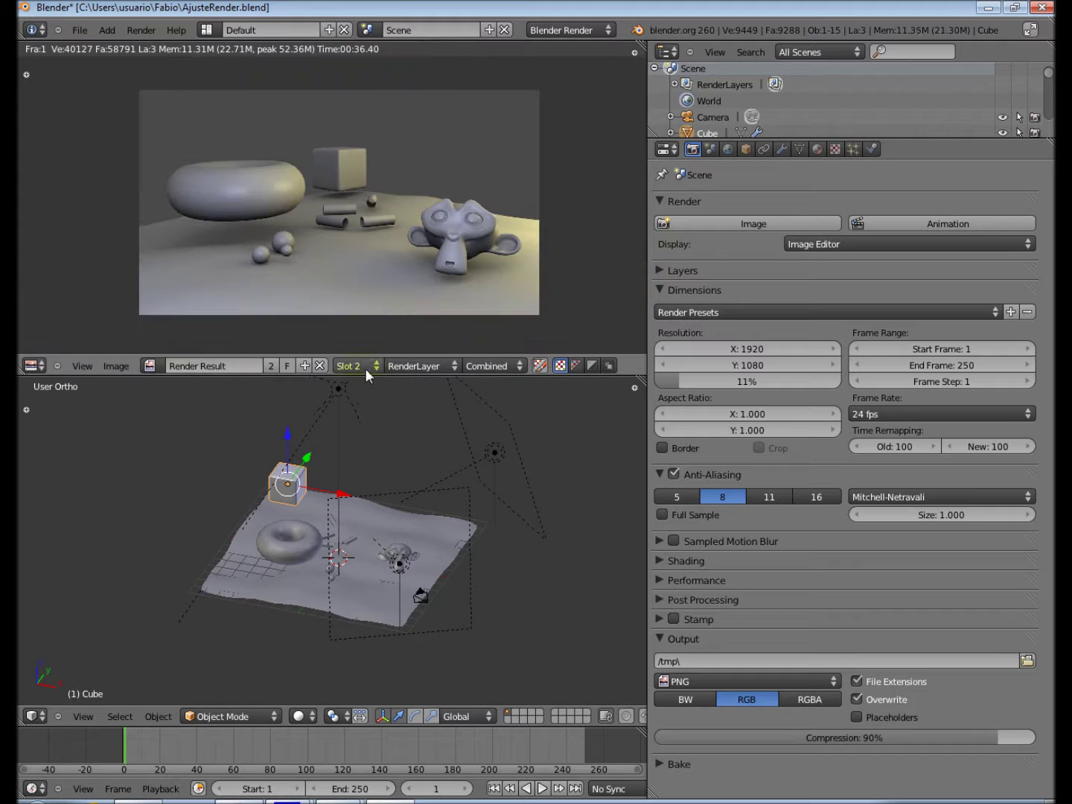
left_click(365, 365)
left_click(360, 316)
scroll(410, 269, "up", 4)
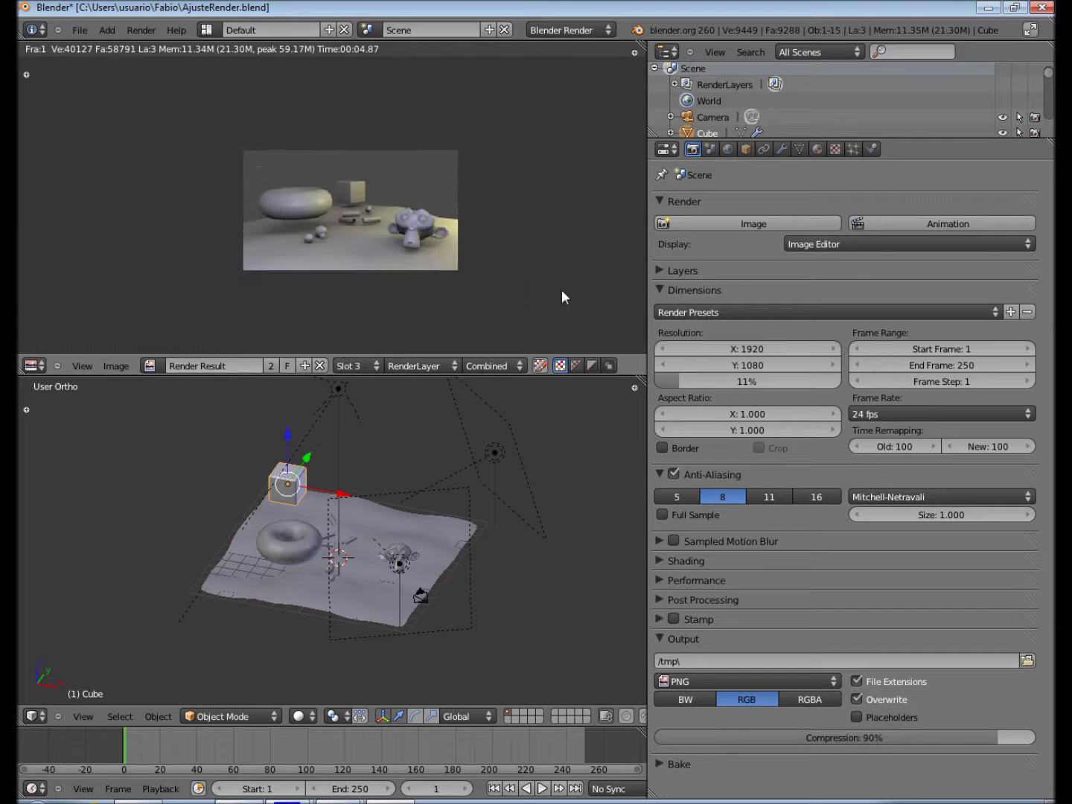
Step: Set the render resolution percentage to 19% and collapse the dimension settings
left_click(684, 379)
type("20")
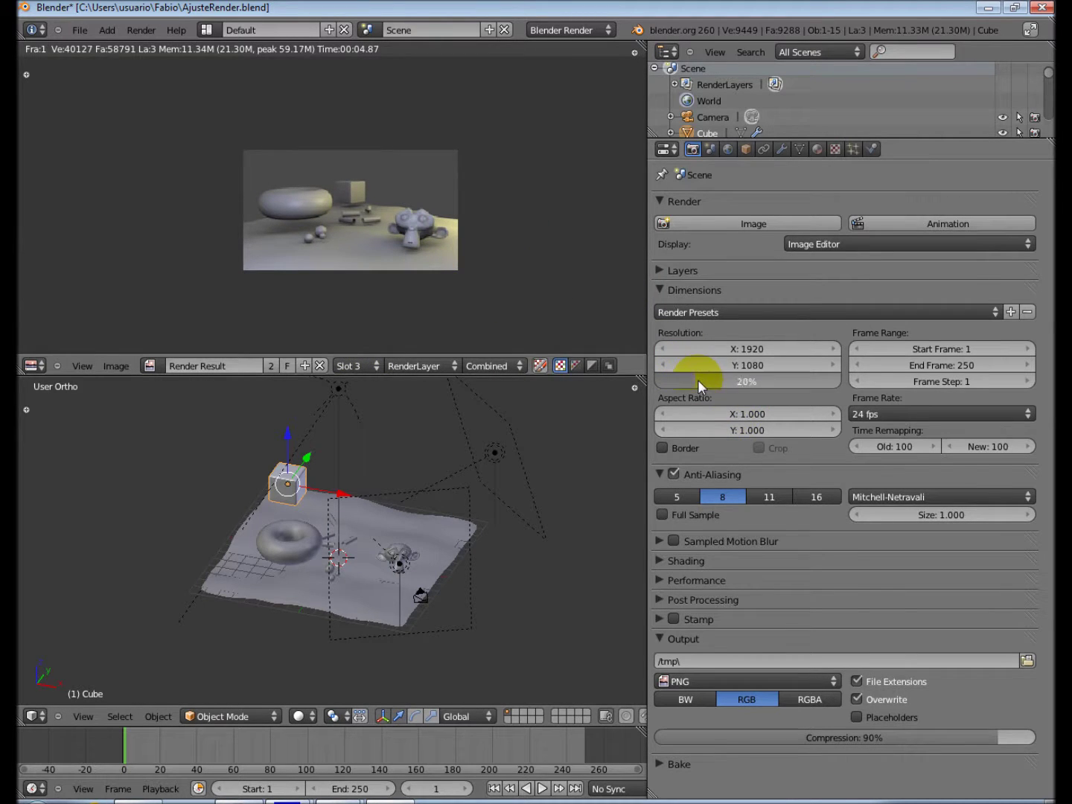
key("Return")
left_click_drag(699, 383, 708, 383)
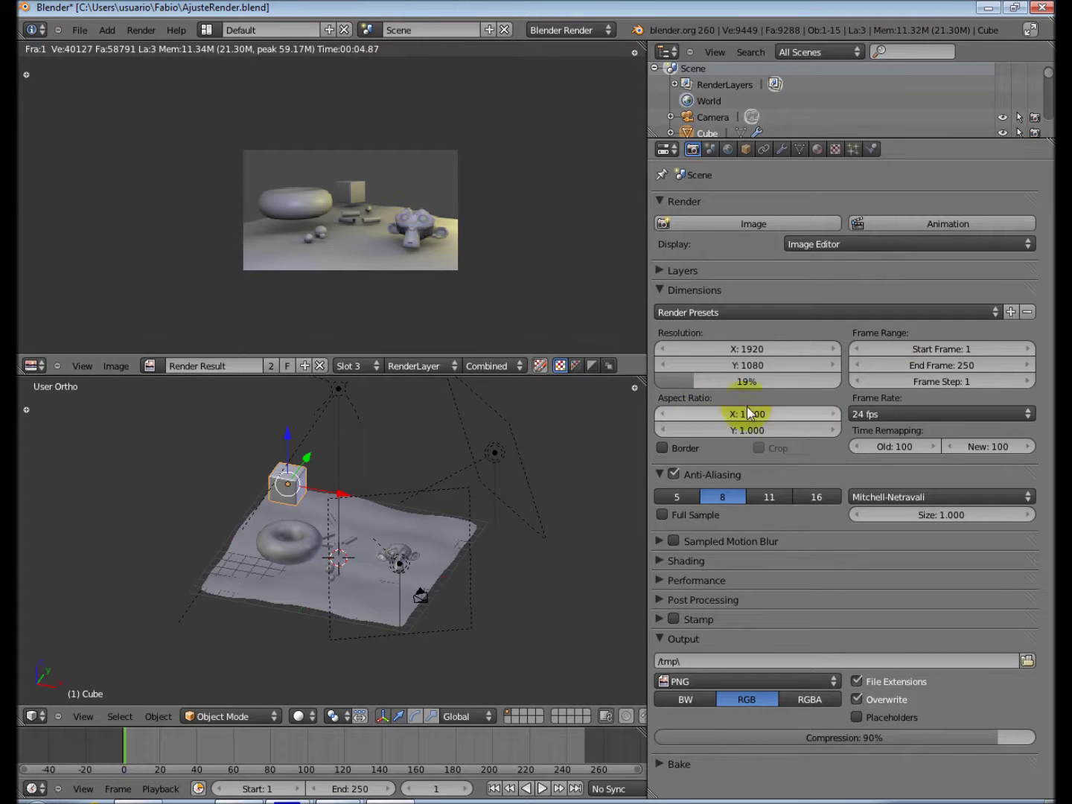
left_click(670, 290)
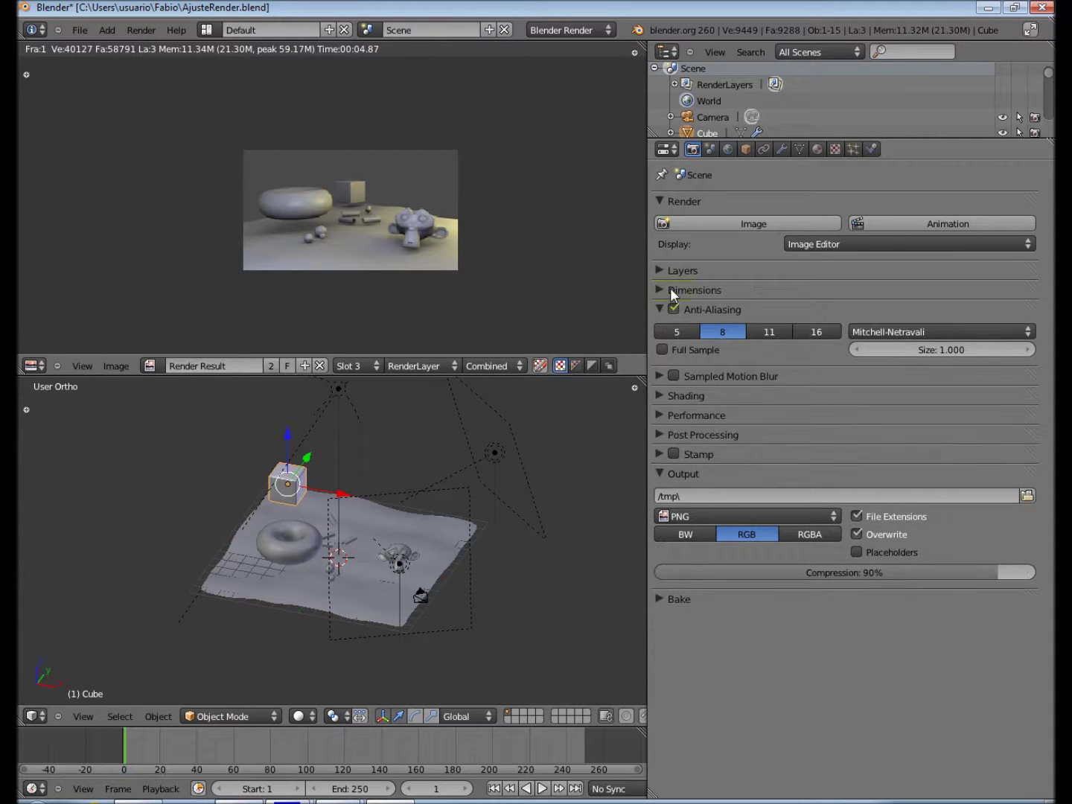
Step: Disable anti-aliasing, render the scene into Slot 4 and inspect the object edges
scroll(363, 226, "up", 3)
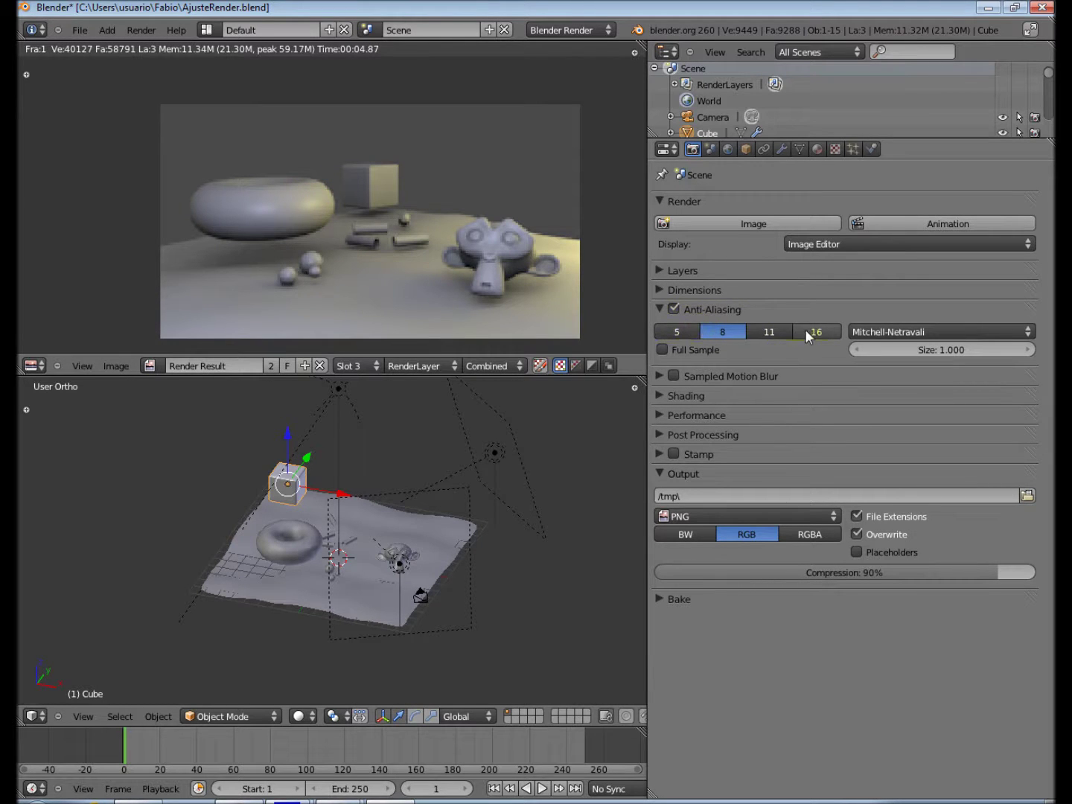
left_click(674, 309)
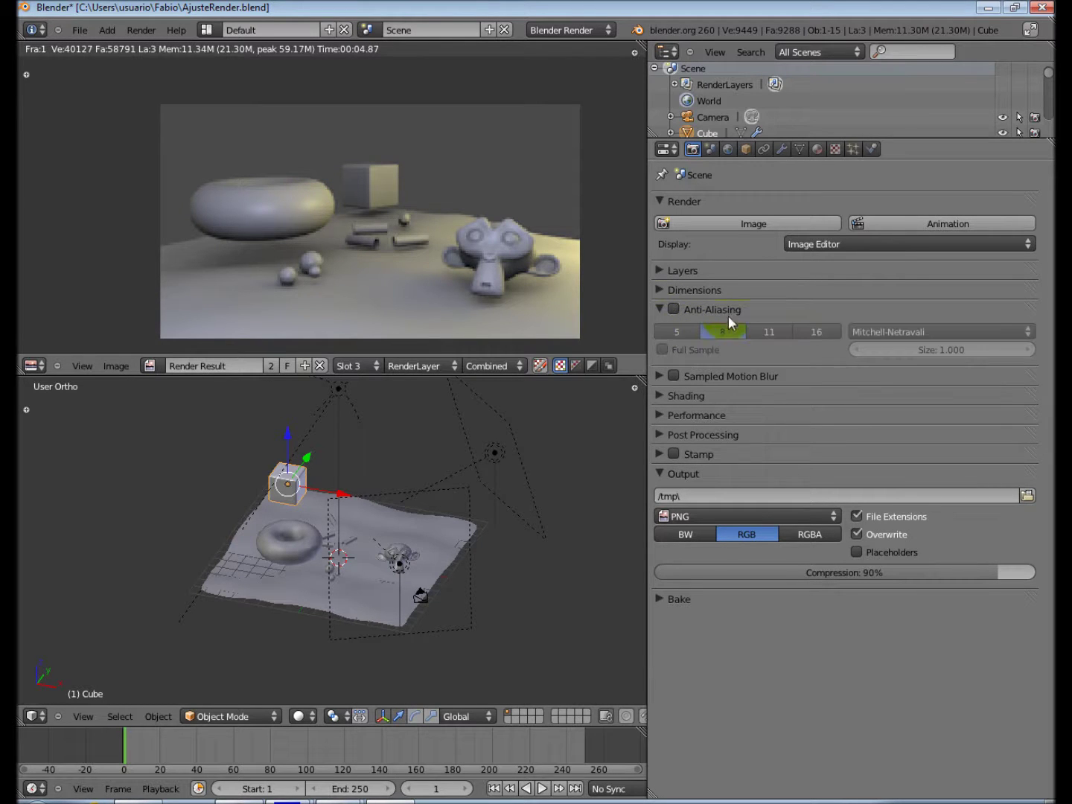
left_click(371, 365)
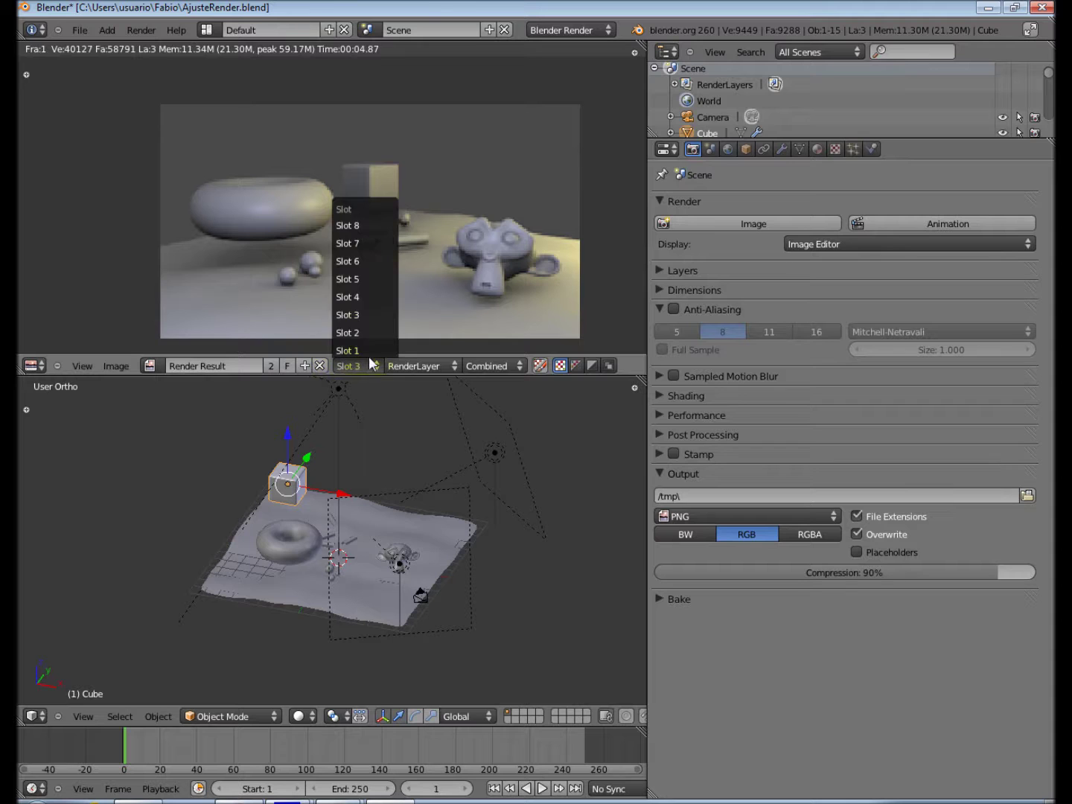
left_click(376, 302)
key("F12")
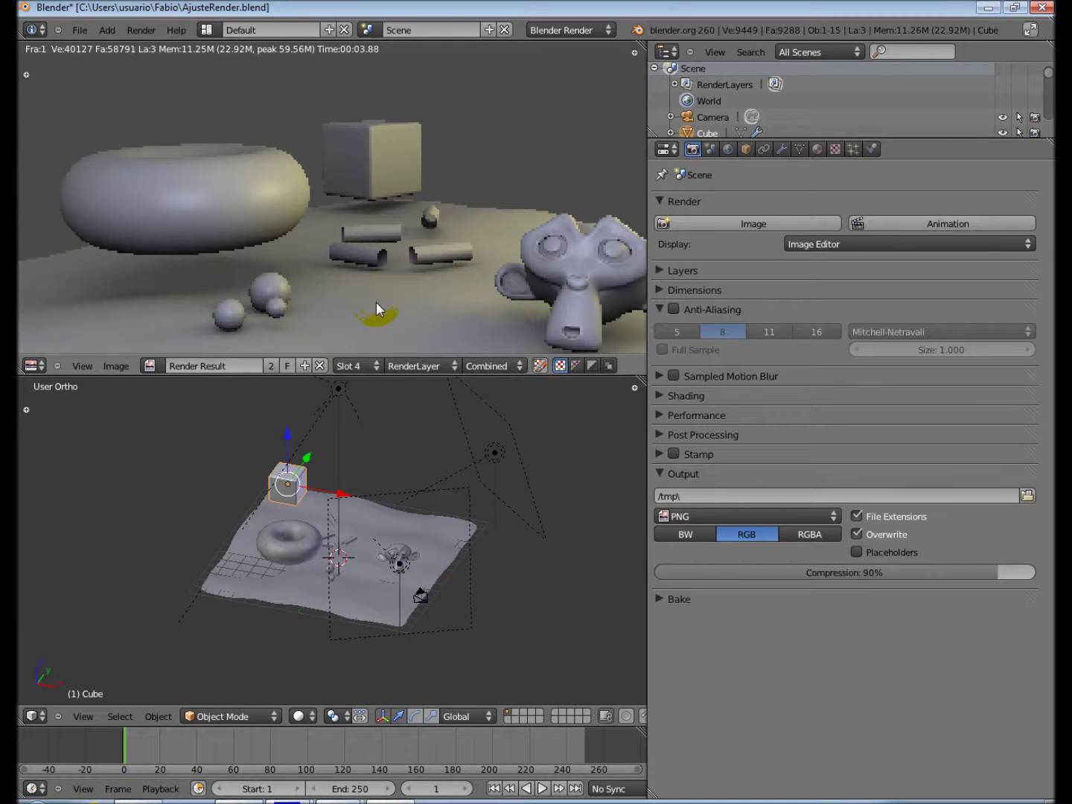
scroll(412, 256, "down", 4)
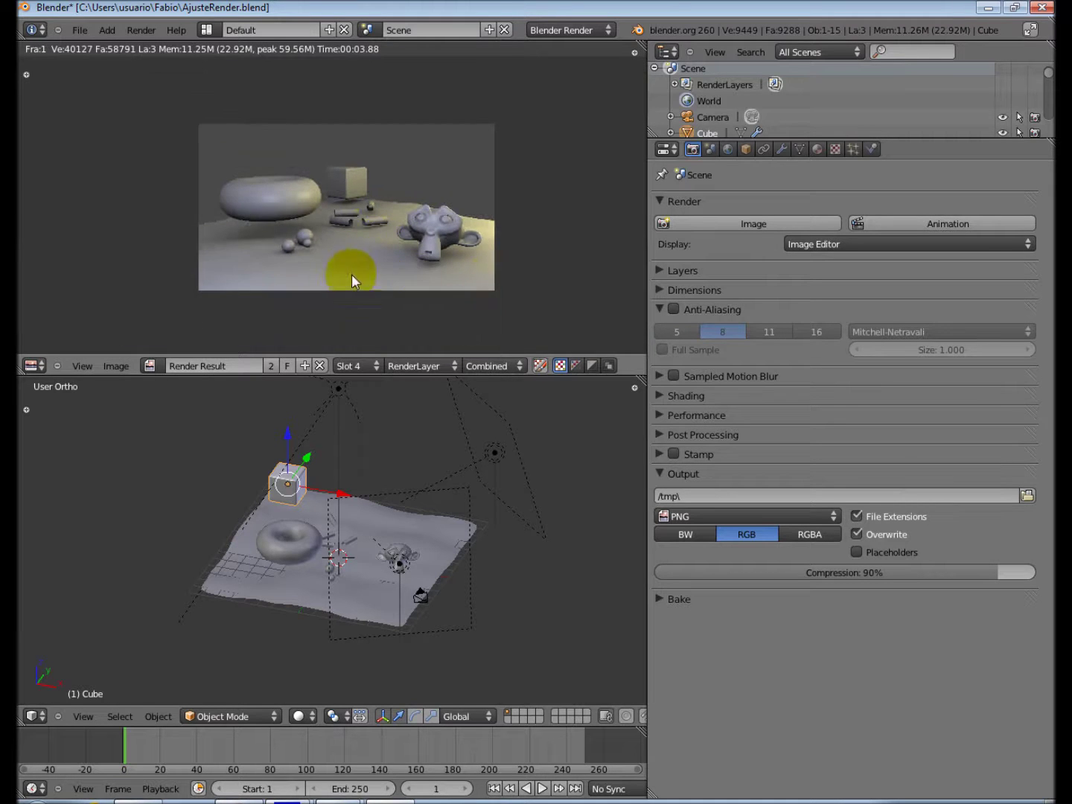
scroll(353, 272, "down", 1)
scroll(354, 270, "up", 10)
scroll(426, 262, "down", 8)
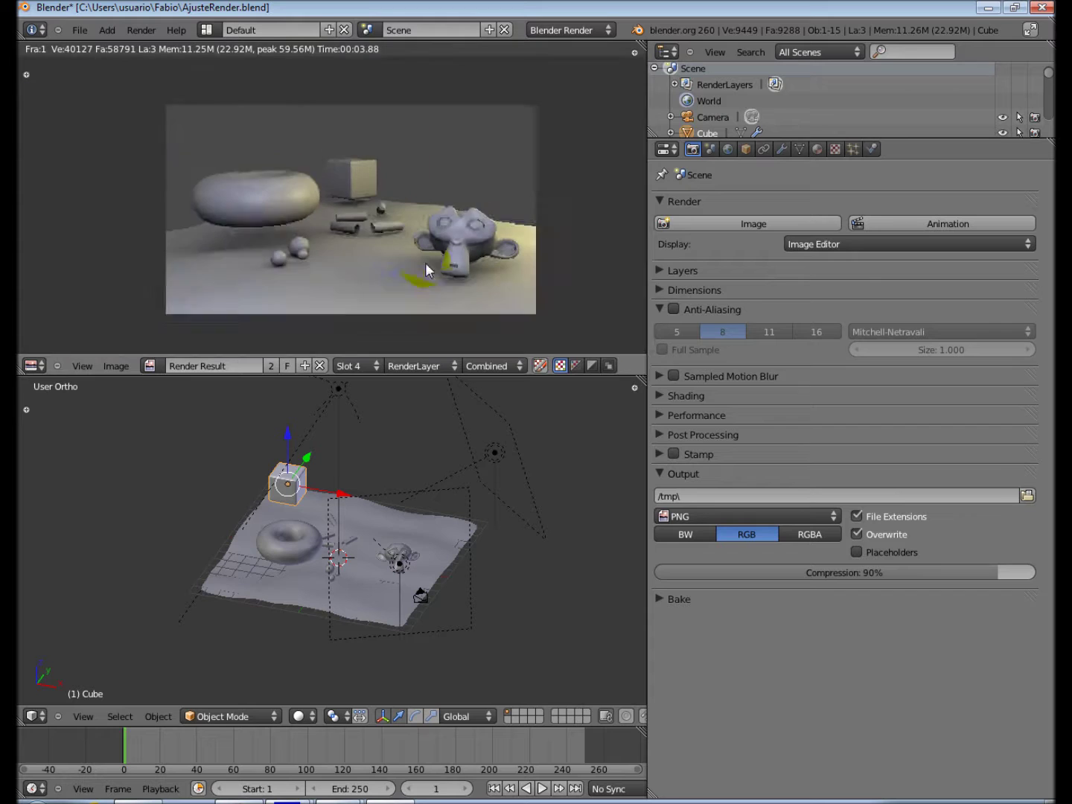
scroll(425, 262, "down", 1)
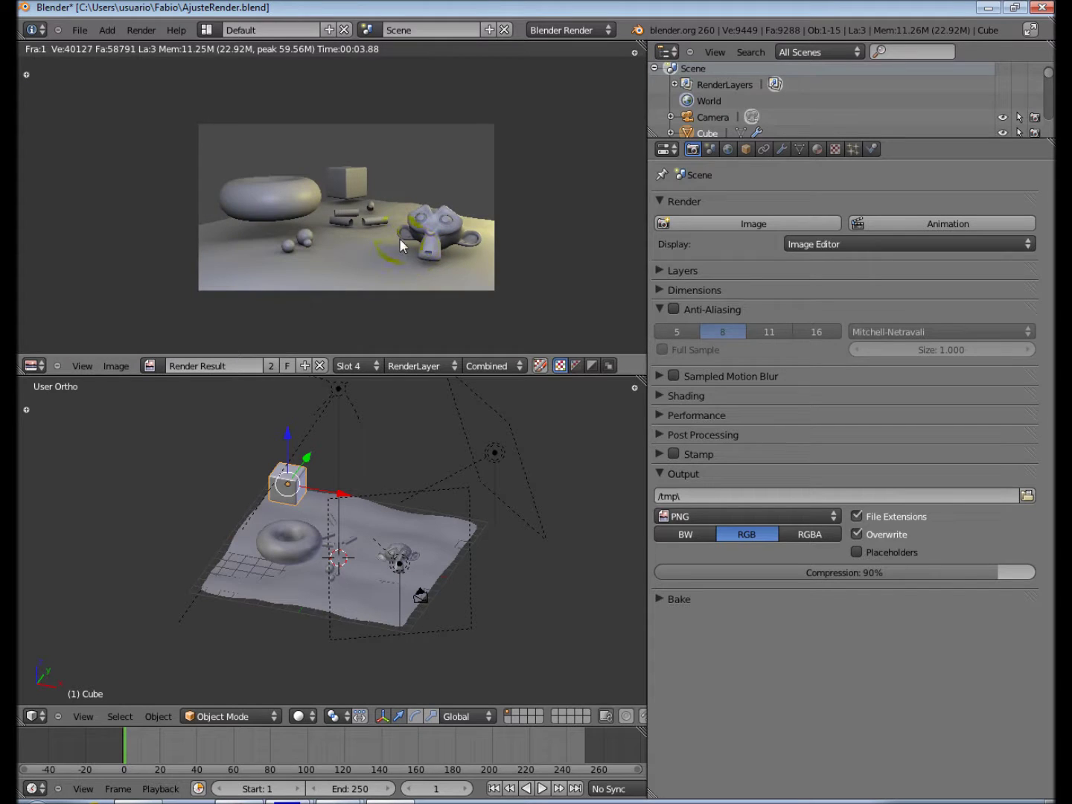
left_click(676, 306)
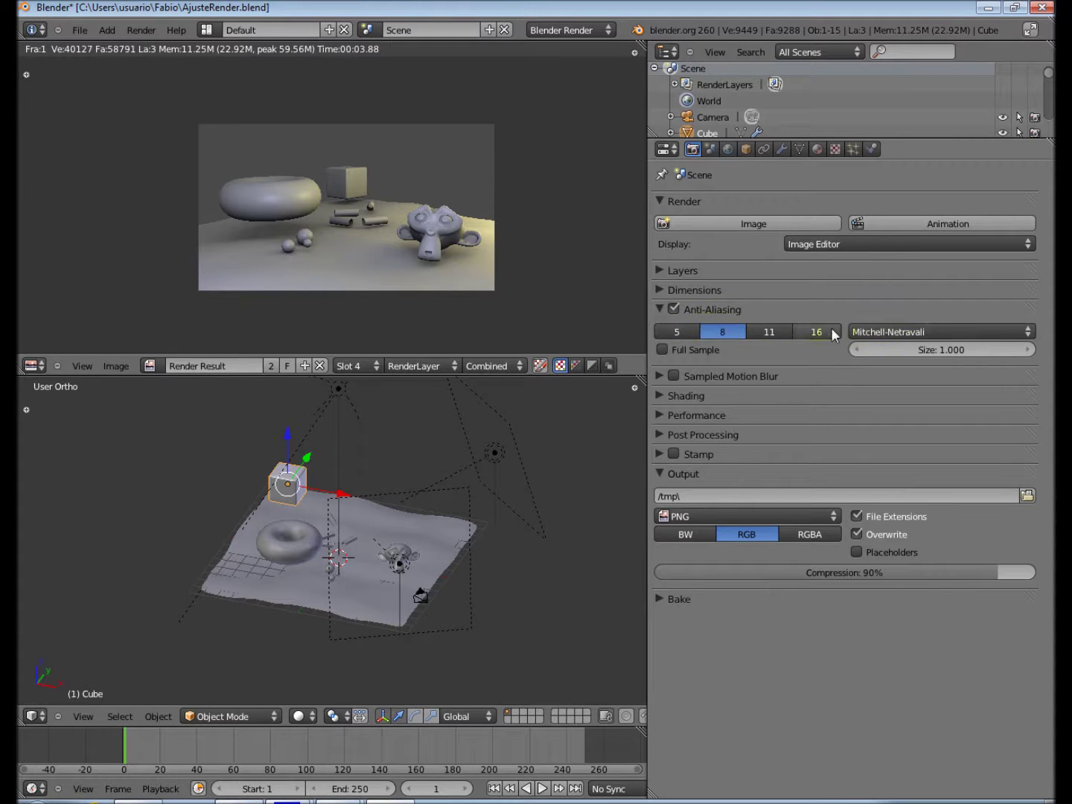
left_click(675, 308)
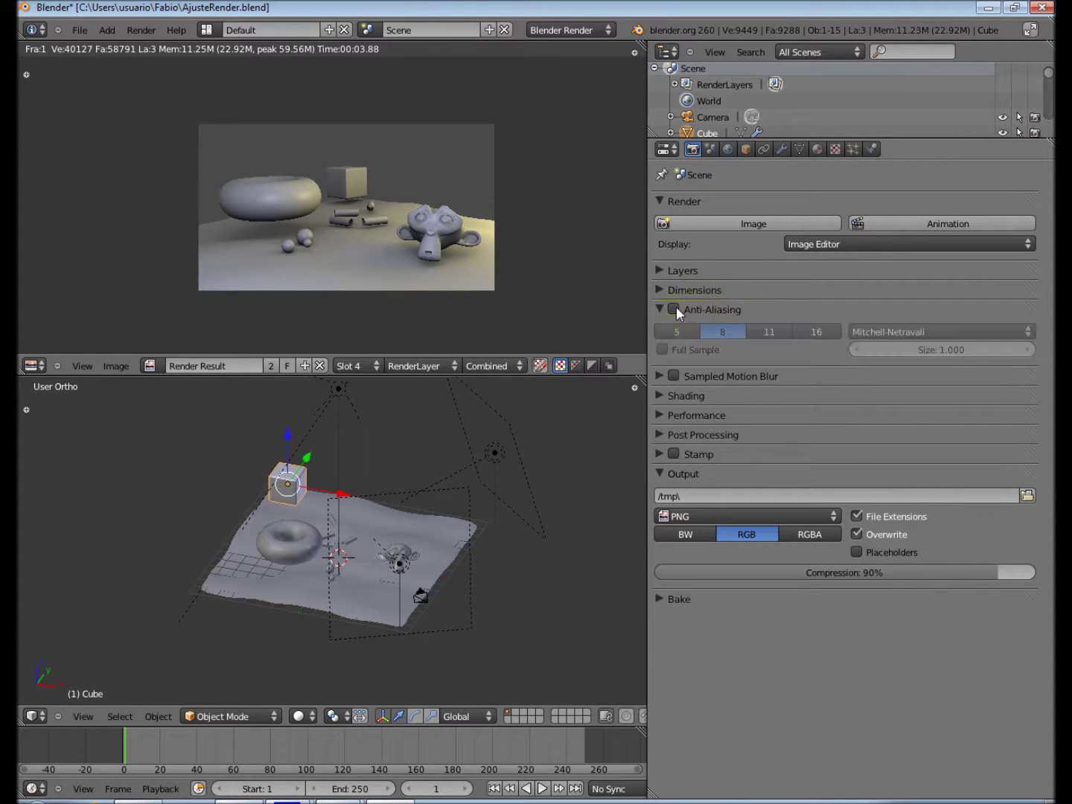
left_click(661, 309)
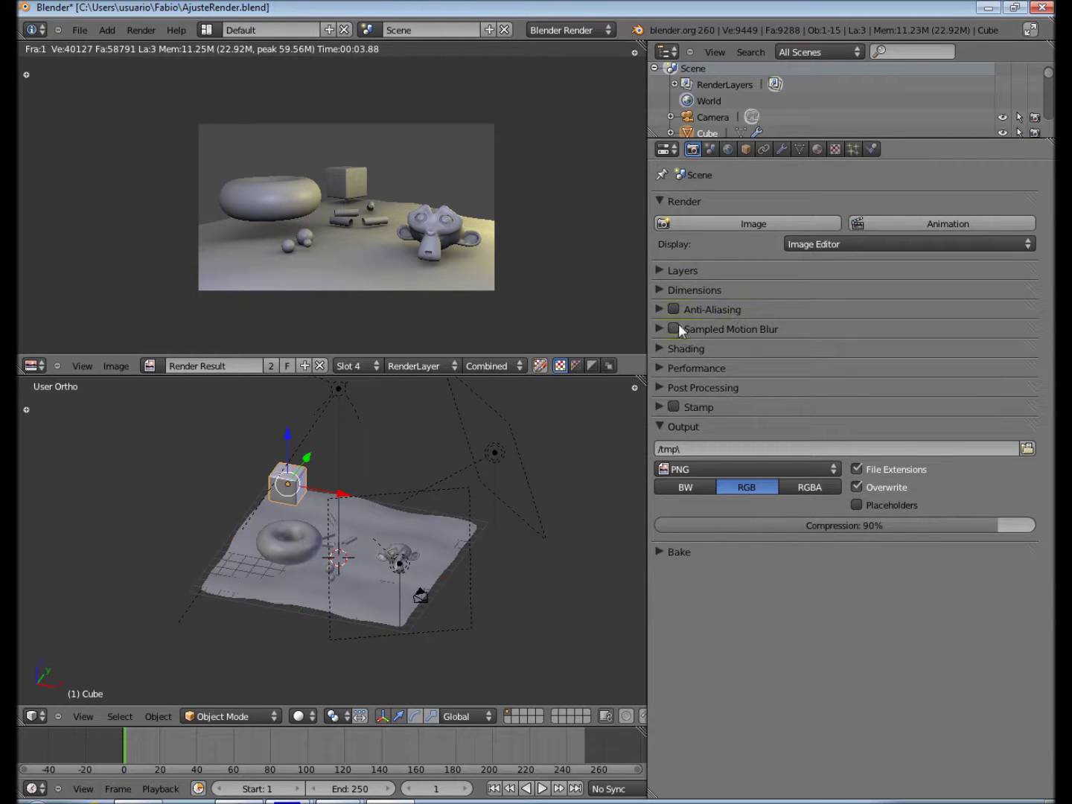
Step: Disable Shadows in the scene's render shading settings and render again into Slot 4
left_click(660, 348)
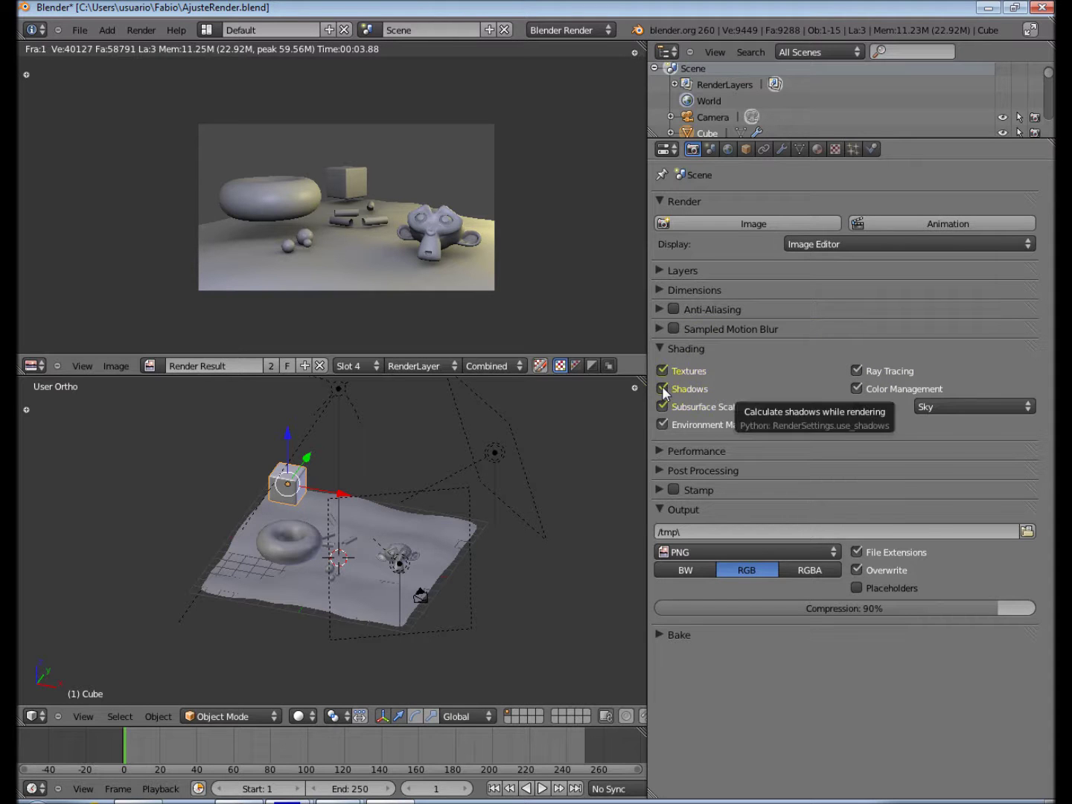
right_click(496, 452)
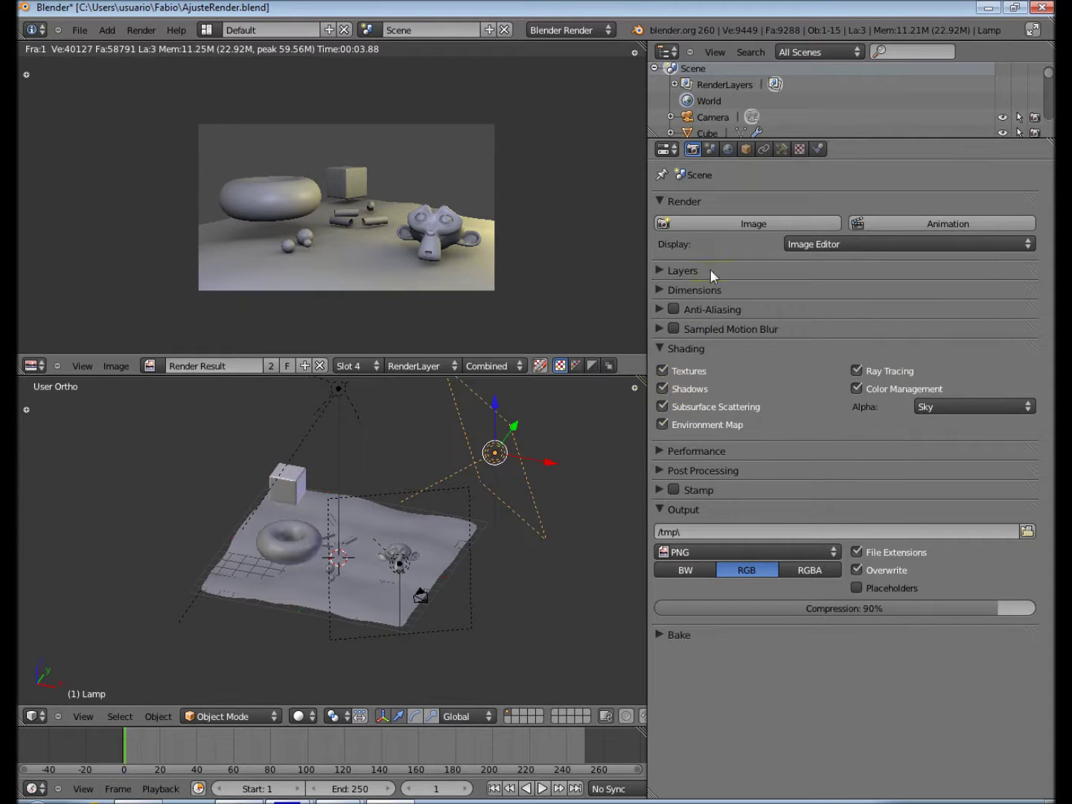
left_click(783, 151)
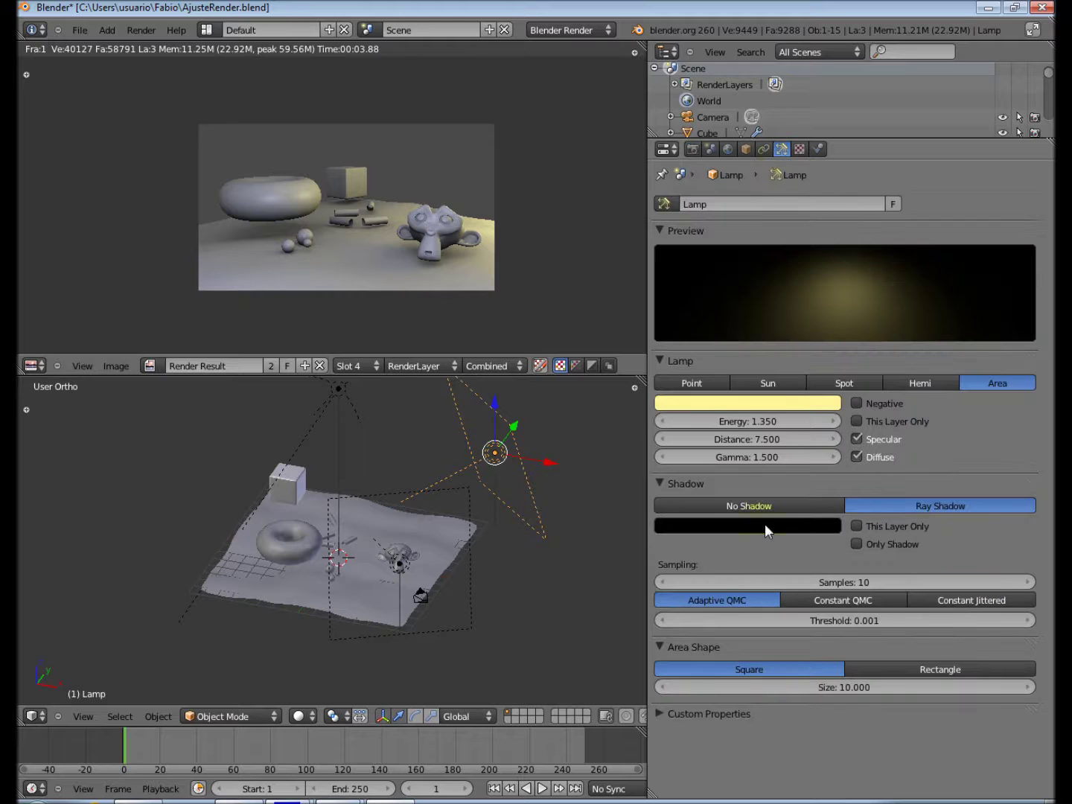
left_click(696, 151)
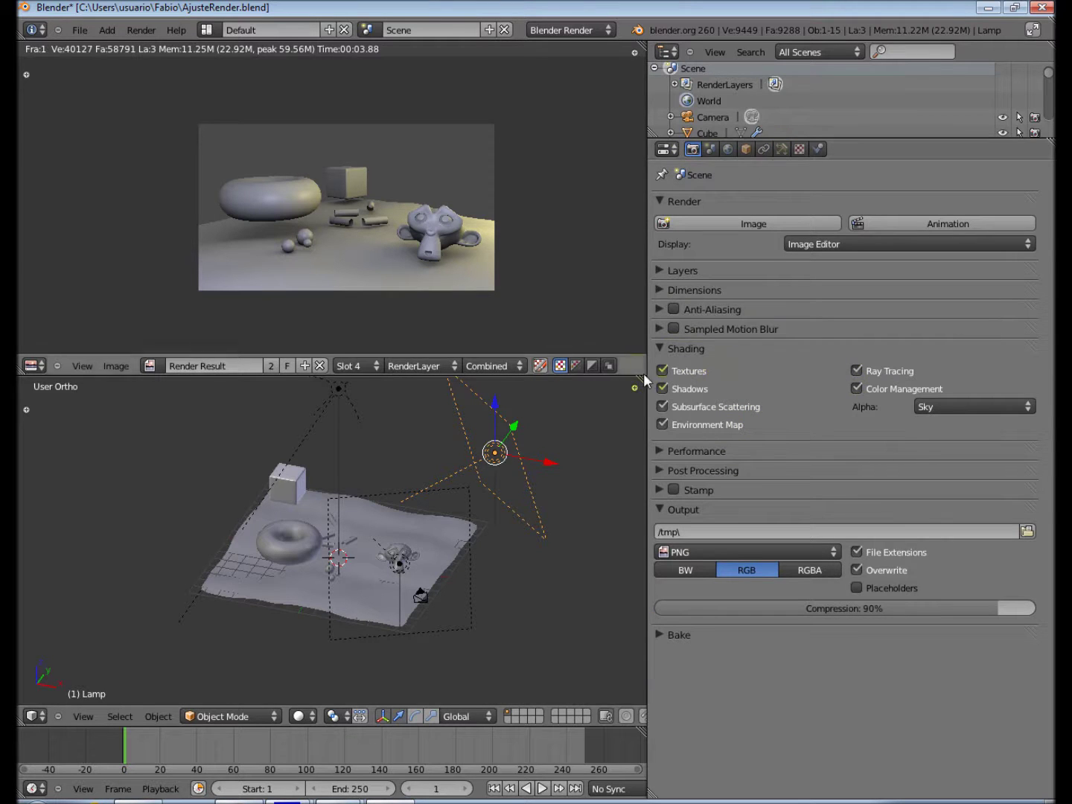
left_click(662, 388)
key("F12")
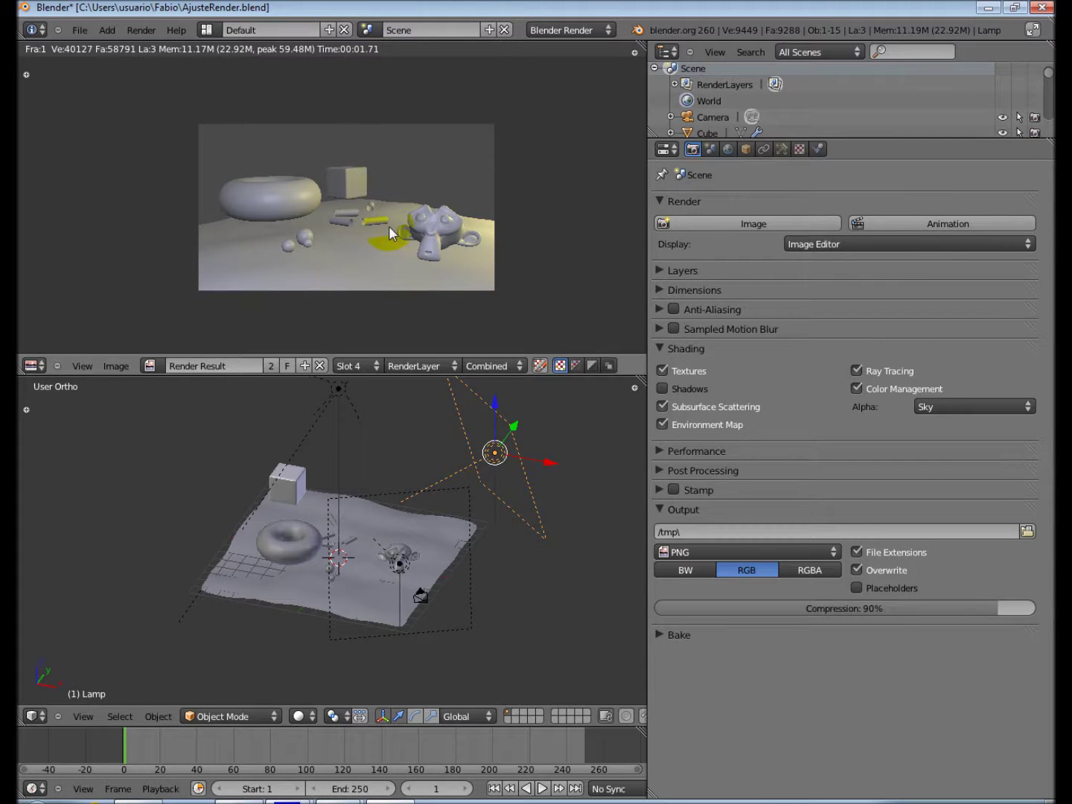
scroll(389, 225, "up", 2)
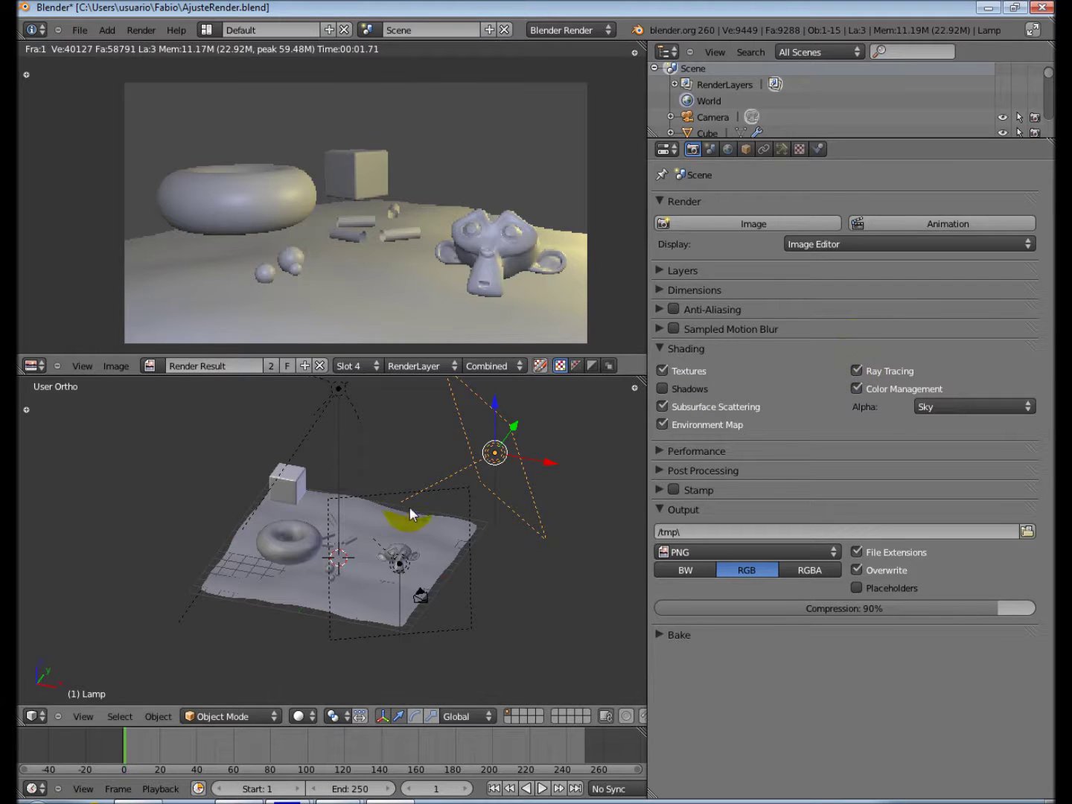
Step: Change the selected area lamp to a Spot lamp and set its shadow type to Buffer Shadow
left_click(728, 149)
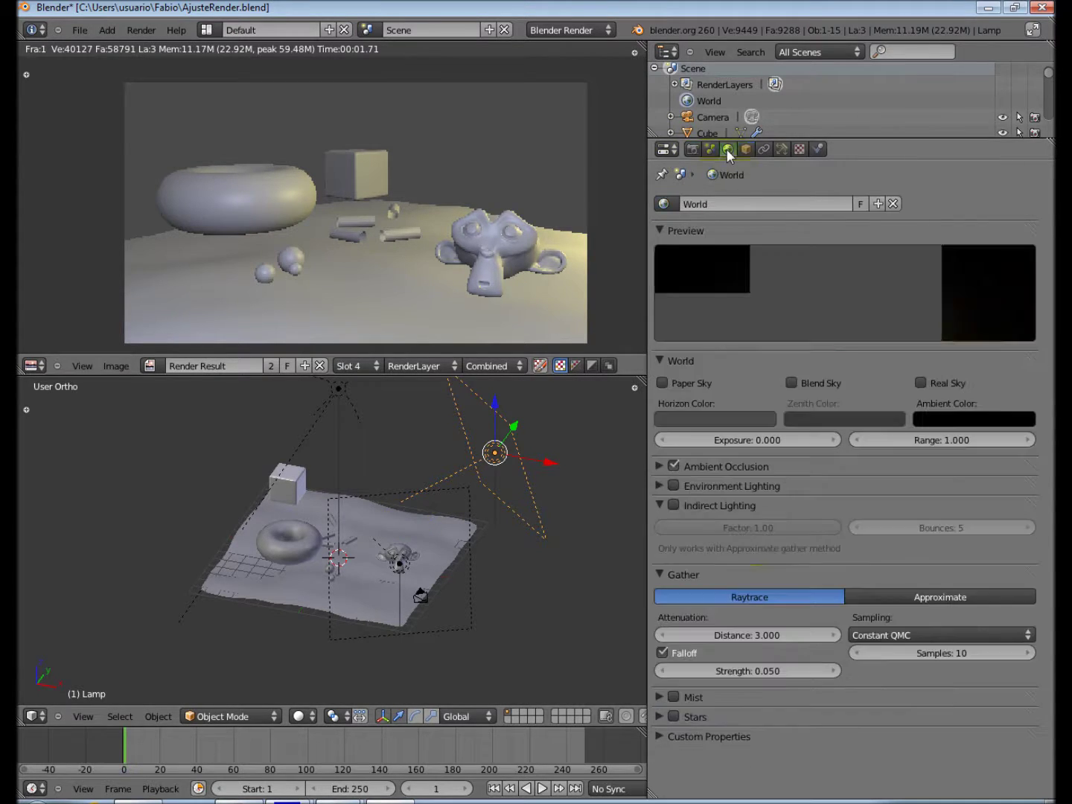
left_click(783, 149)
left_click(915, 505)
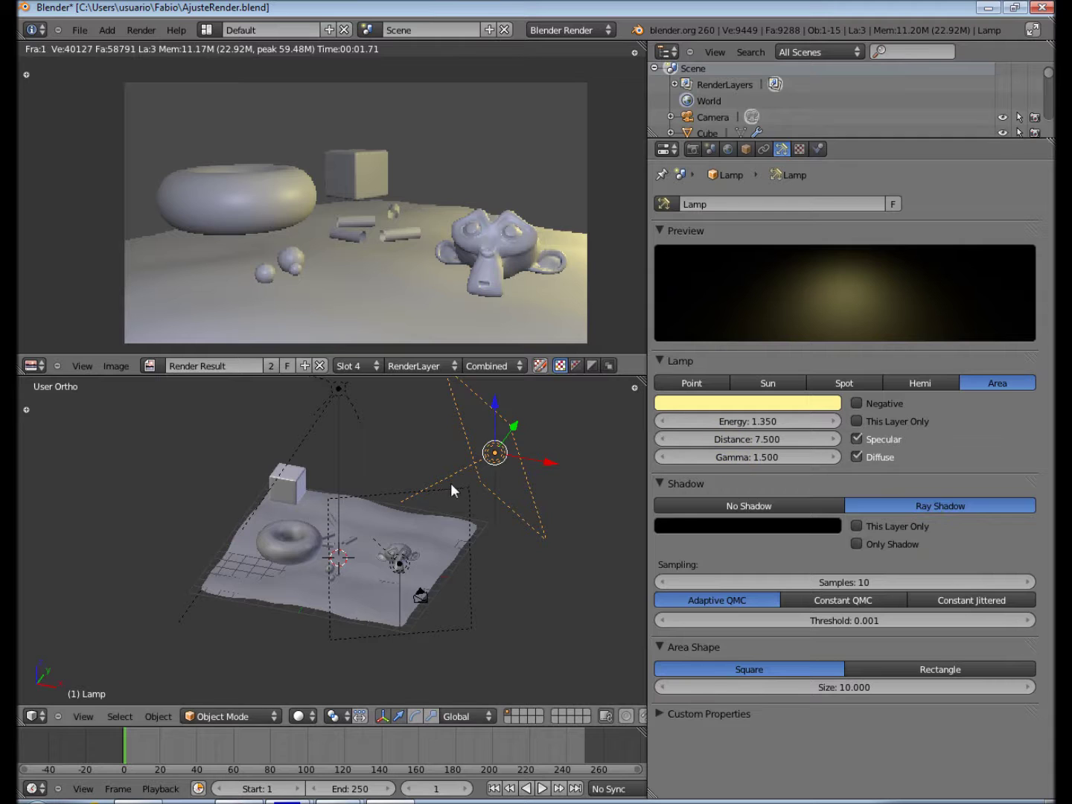
left_click(860, 385)
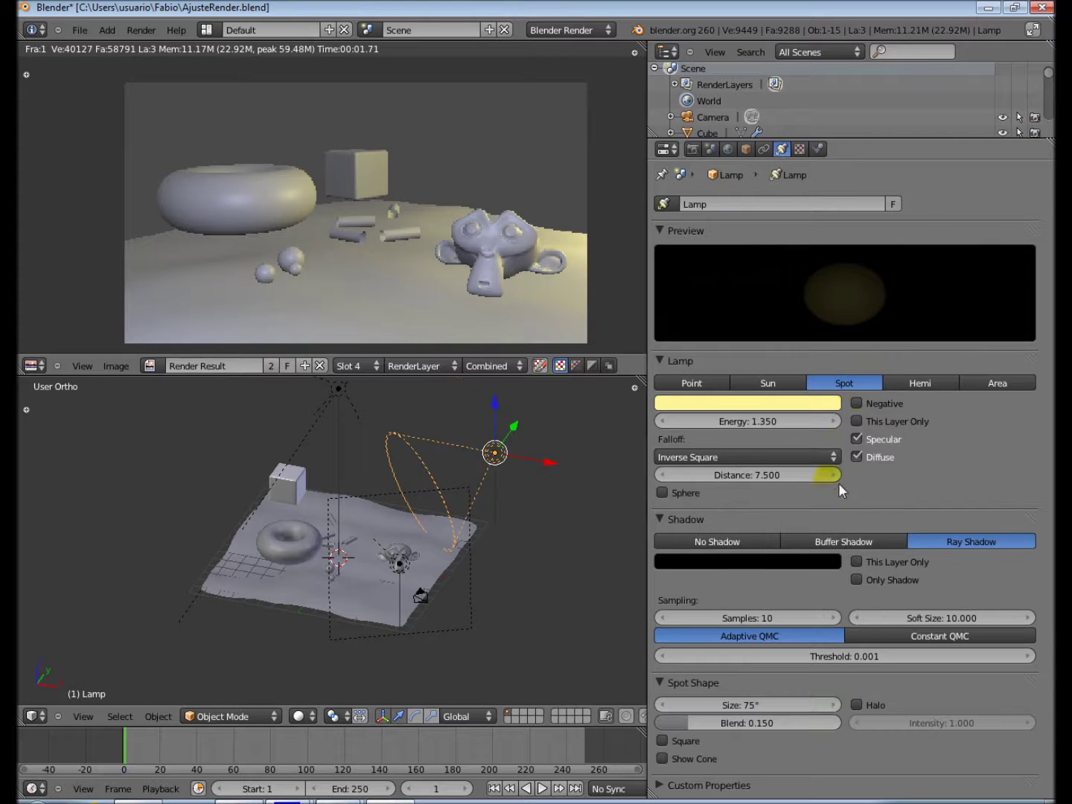
left_click(853, 540)
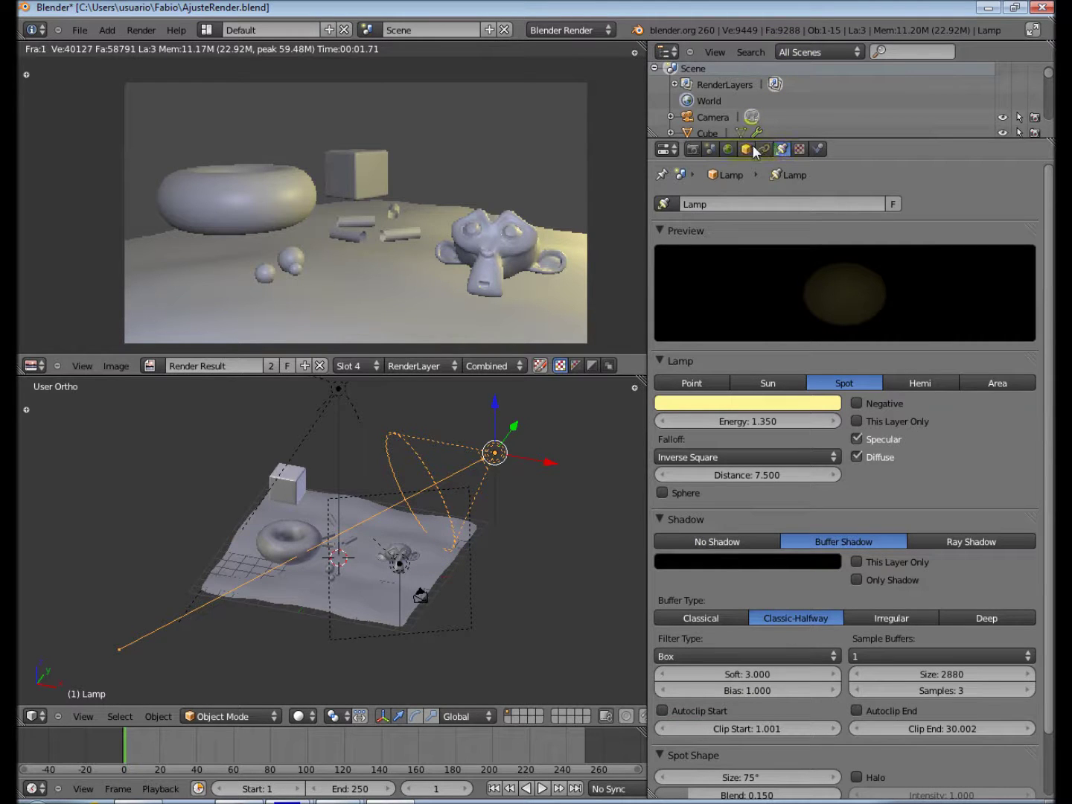
Step: Re-enable Shadows and disable Ray Tracing in the scene's render shading settings
left_click(728, 149)
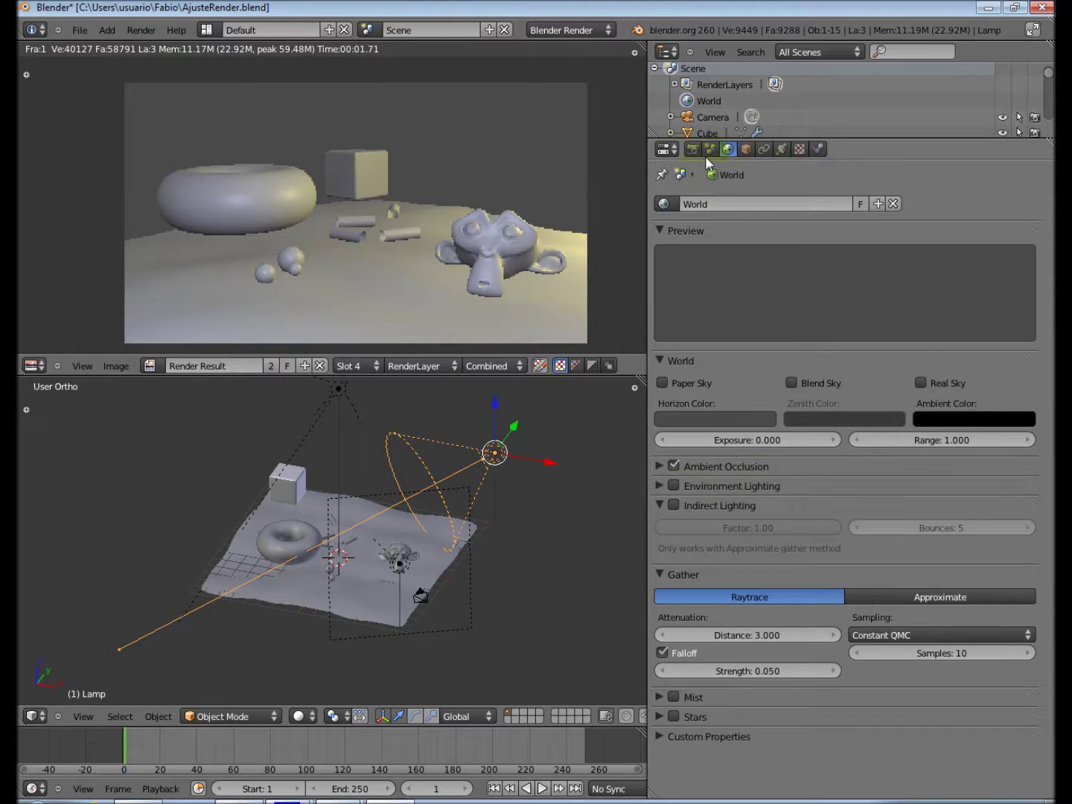
left_click(694, 149)
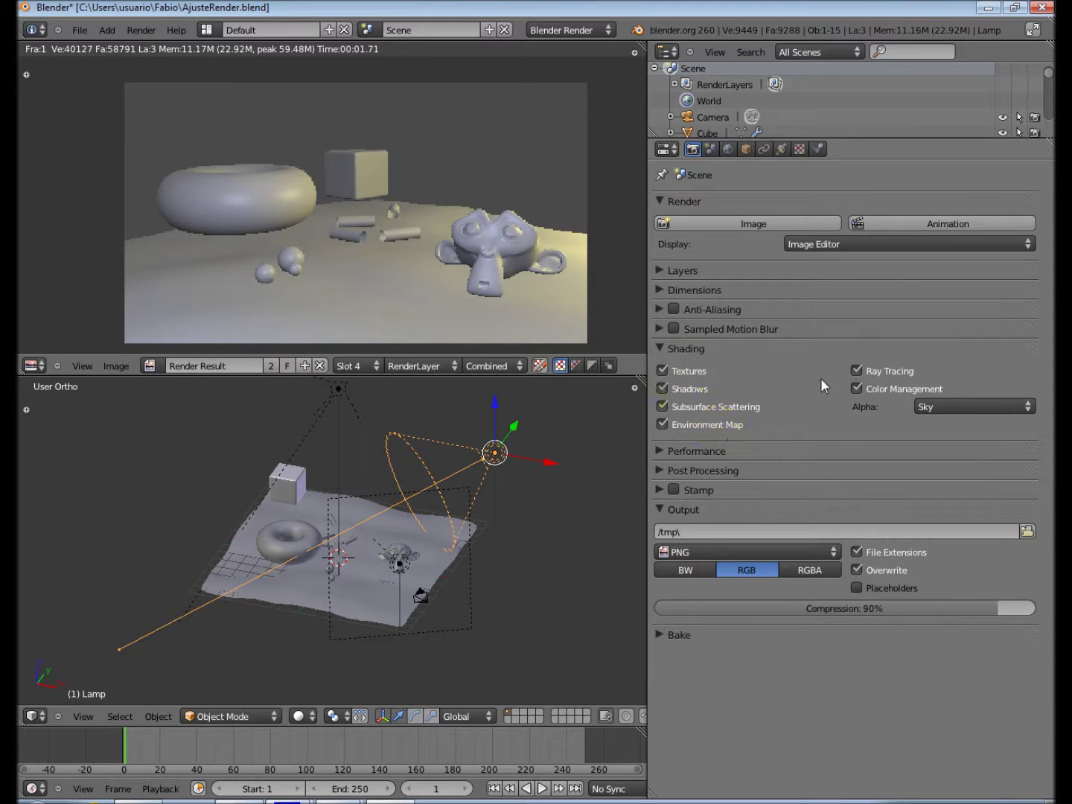
left_click(856, 371)
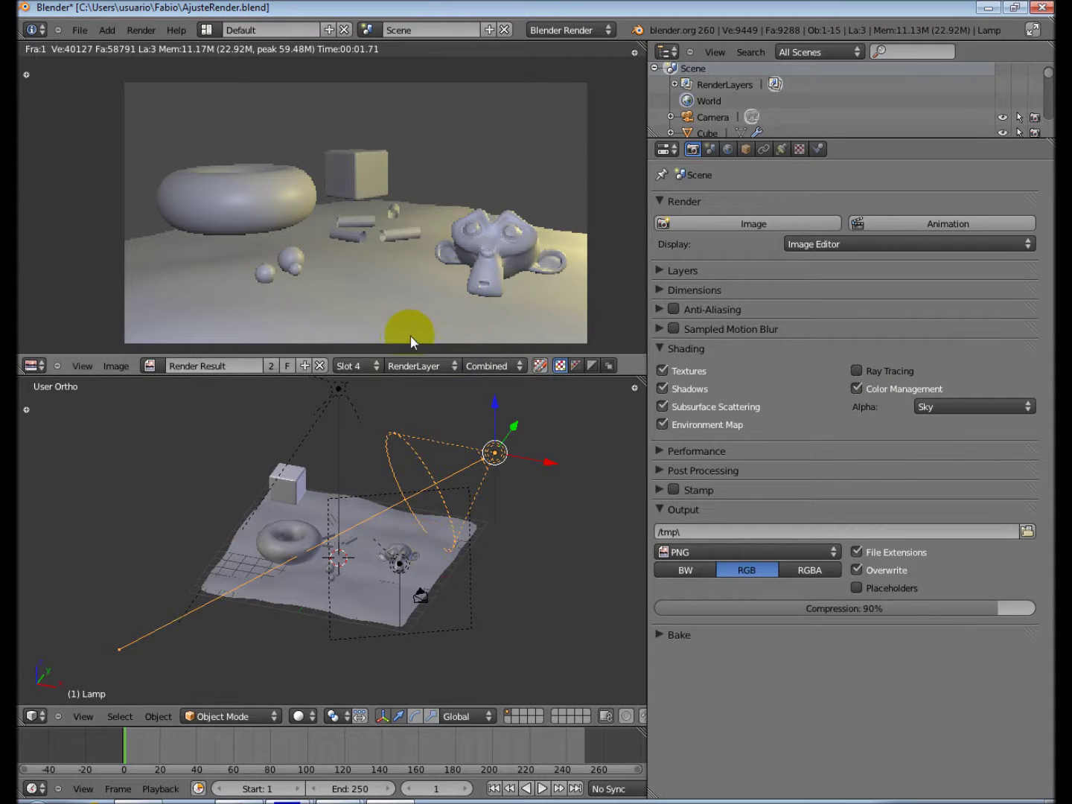
Step: Set the spot lamp's distance to 27.604 and energy to 1.690, rendering the scene before and after the change
key("F12")
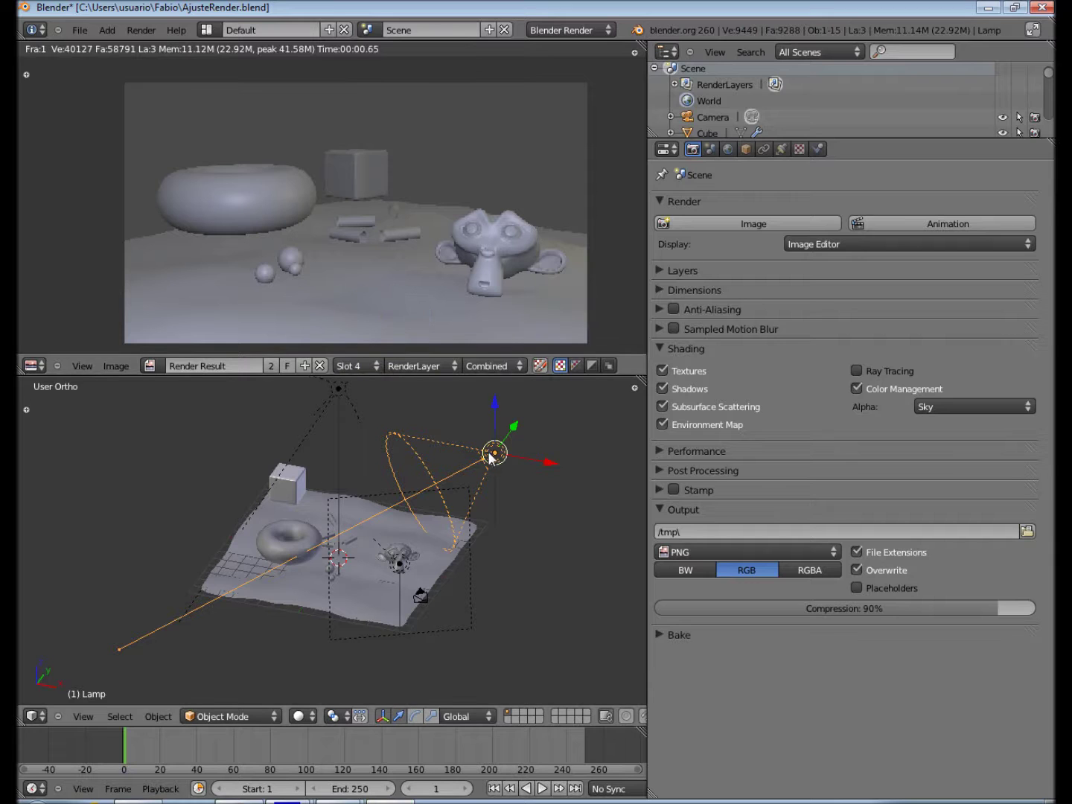
mouse_move(435, 495)
middle_mouse_down()
mouse_move(451, 470)
mouse_move(435, 492)
middle_mouse_up()
left_click(778, 150)
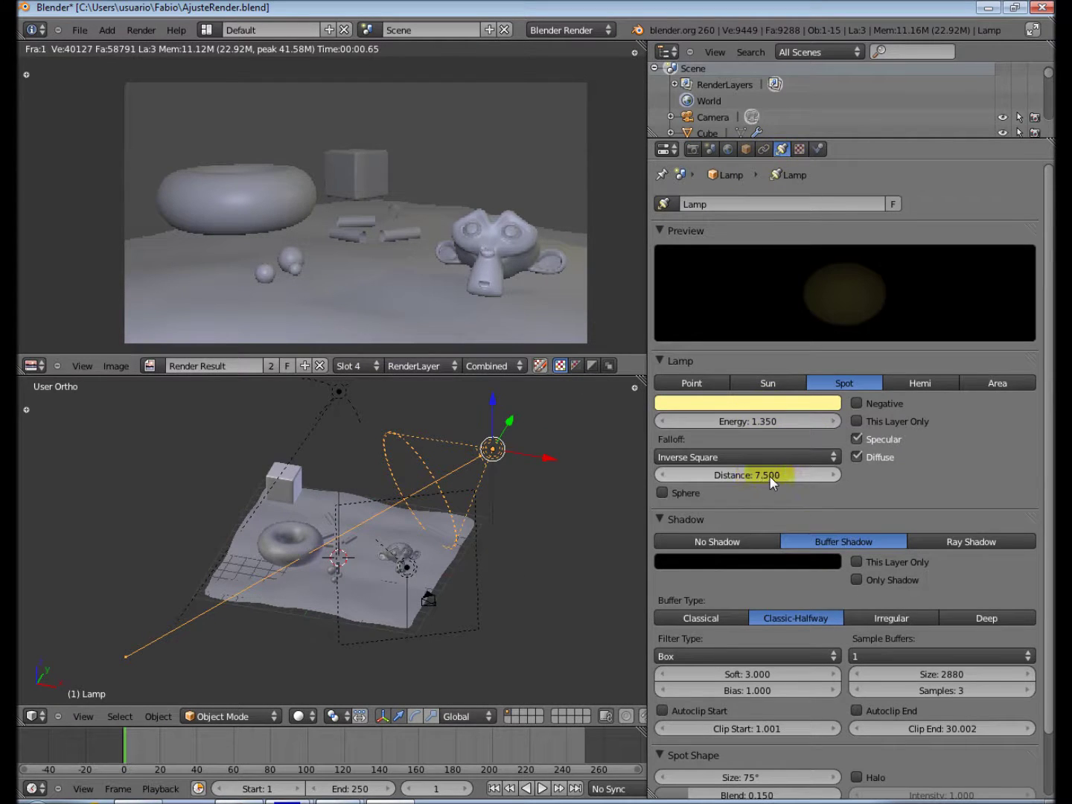
left_click_drag(769, 476, 848, 472)
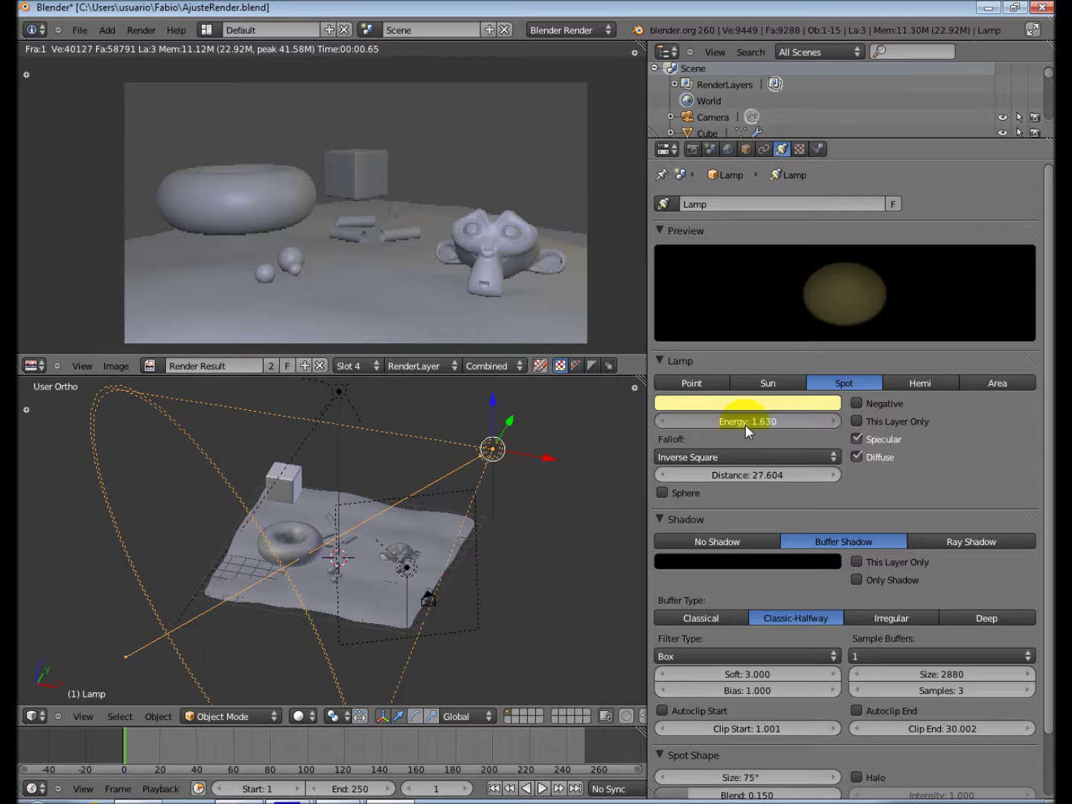
left_click_drag(746, 425, 747, 426)
left_click(469, 226)
key("F12")
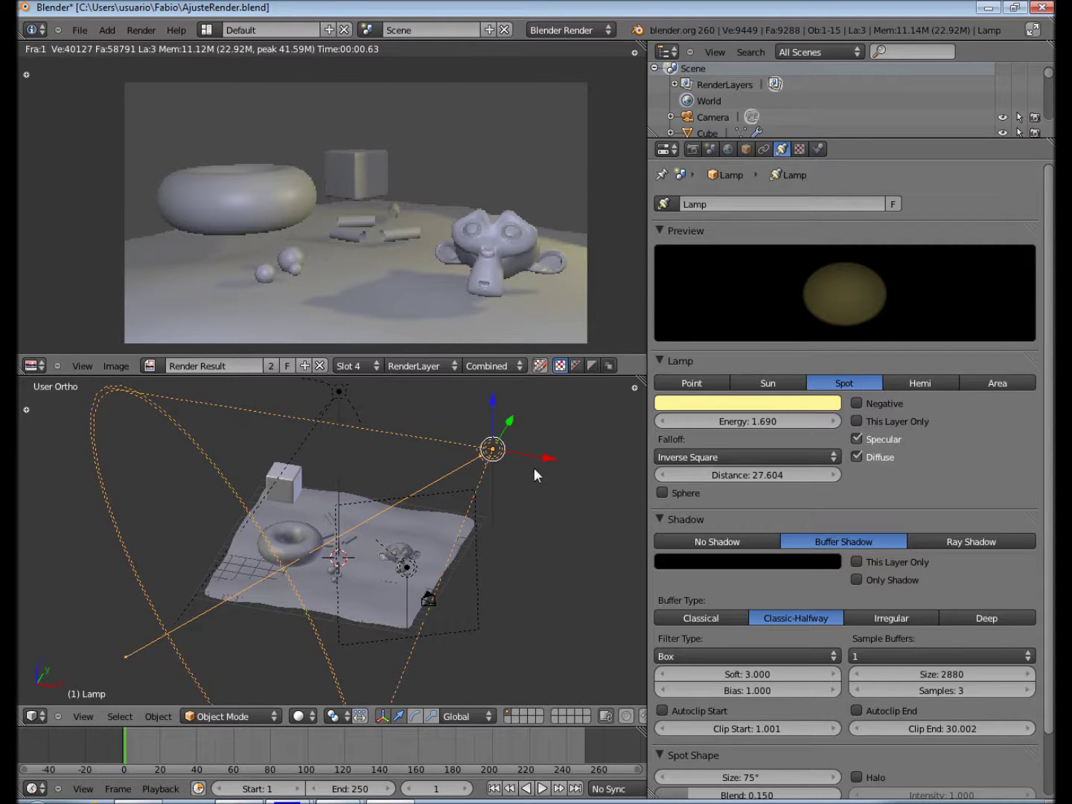
Step: Disable Shadows in the scene's render shading settings and render the scene with the adjusted spot lamp
left_click(692, 149)
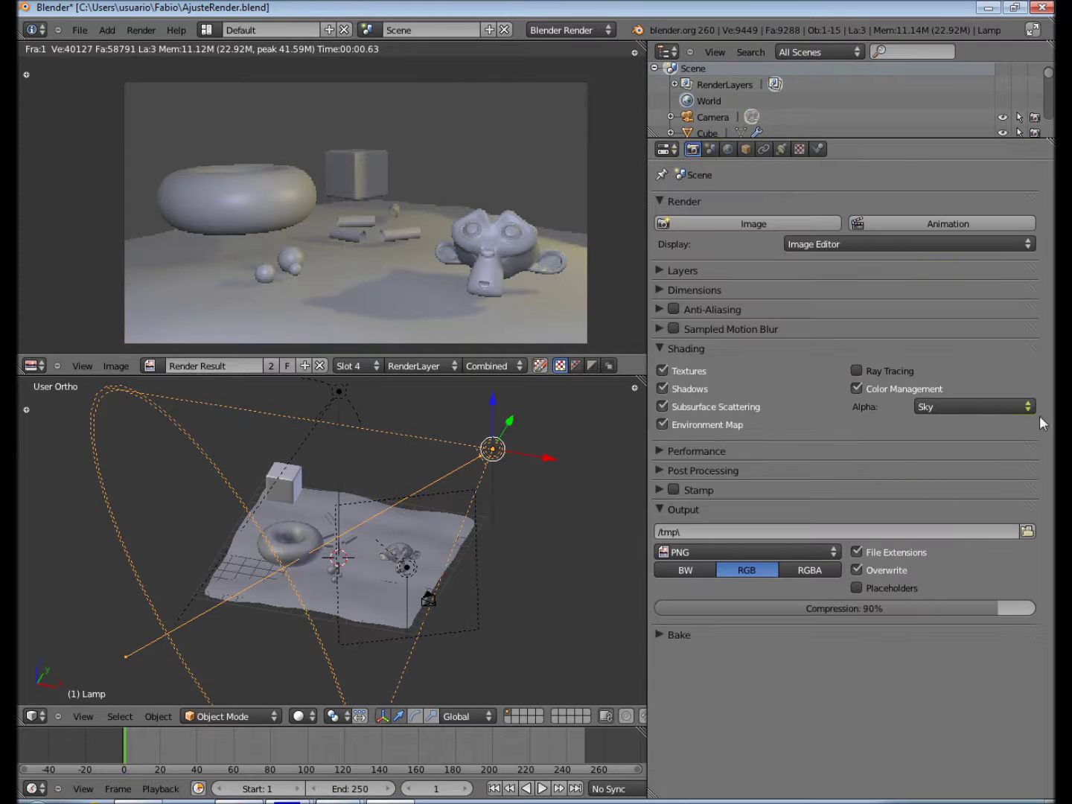
left_click(662, 387)
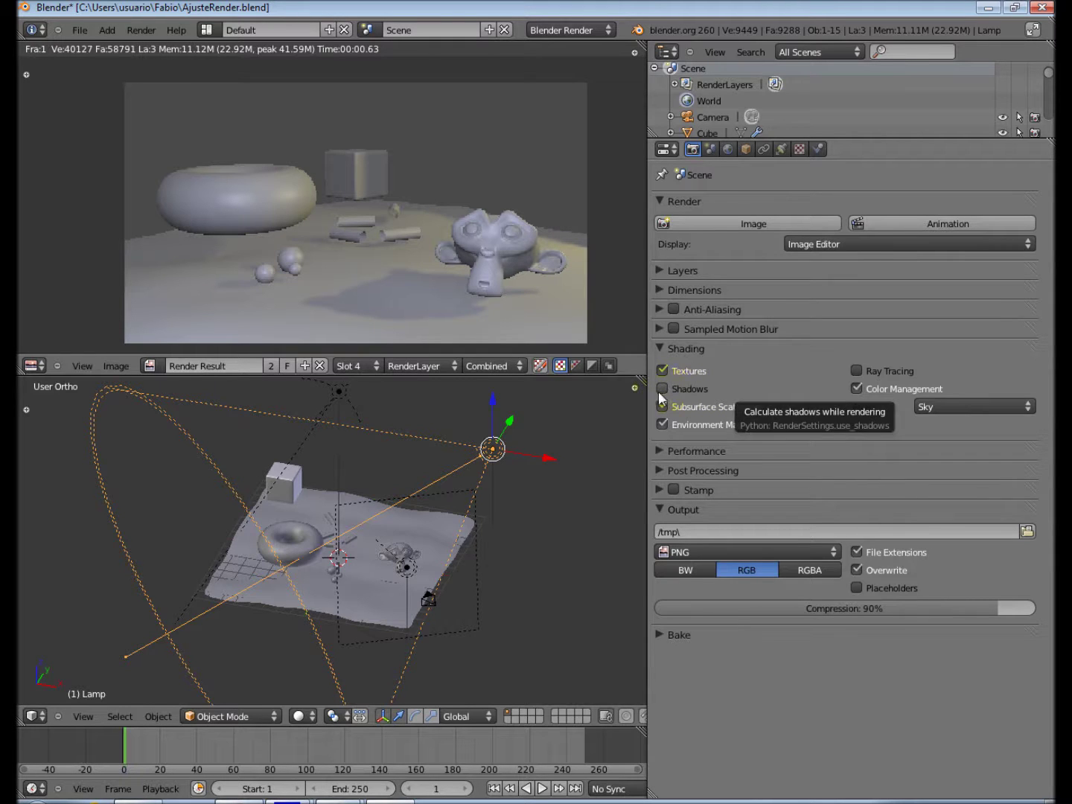
left_click(464, 228)
key("F12")
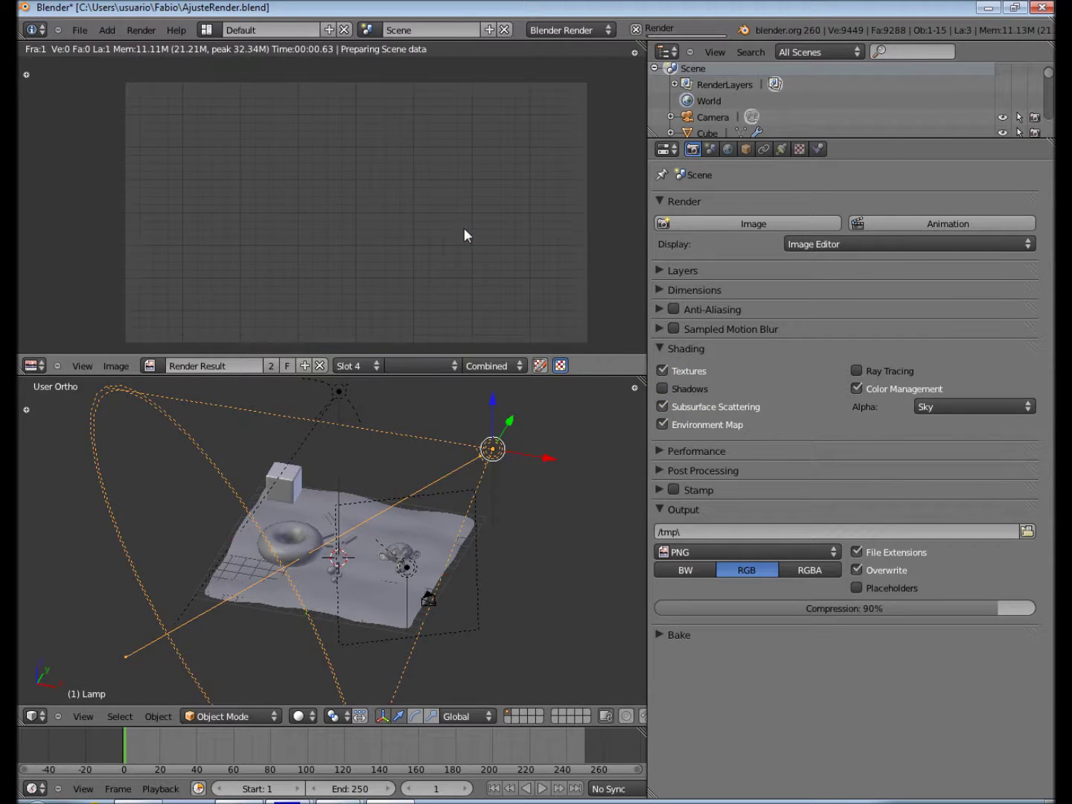
Step: Enable anti-aliasing with 5 samples and render the scene again
left_click(659, 310)
left_click(662, 304)
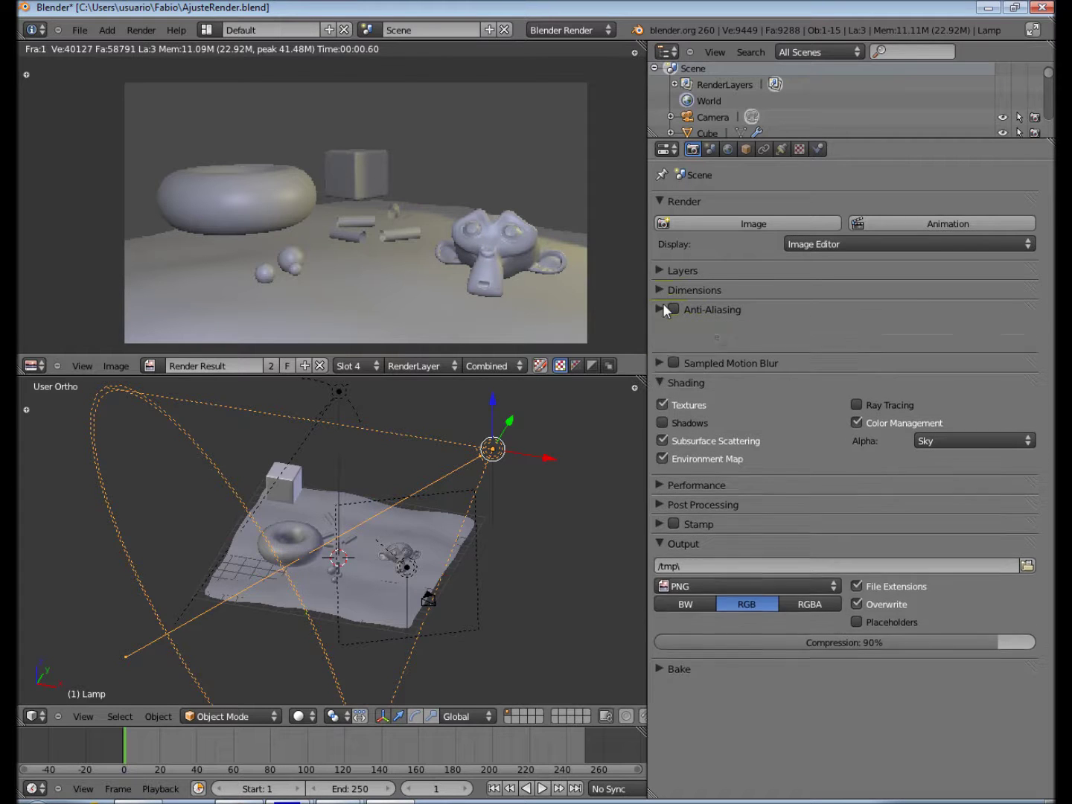
left_click(661, 303)
left_click(674, 308)
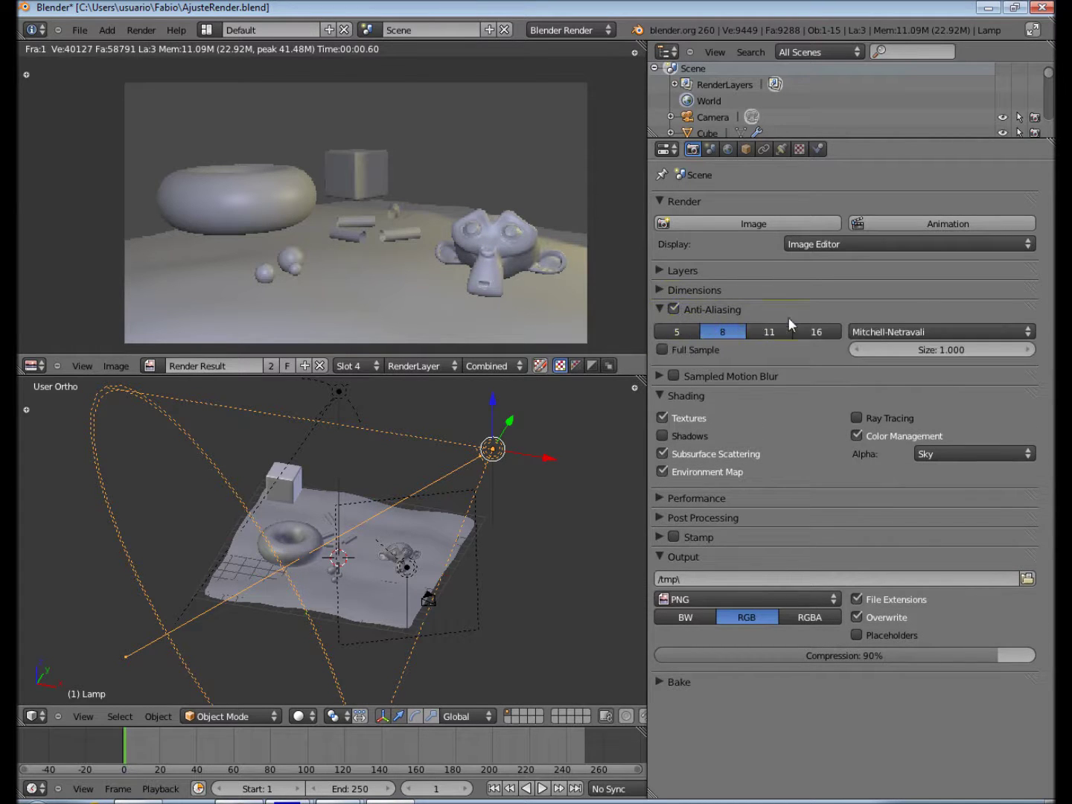
left_click(683, 332)
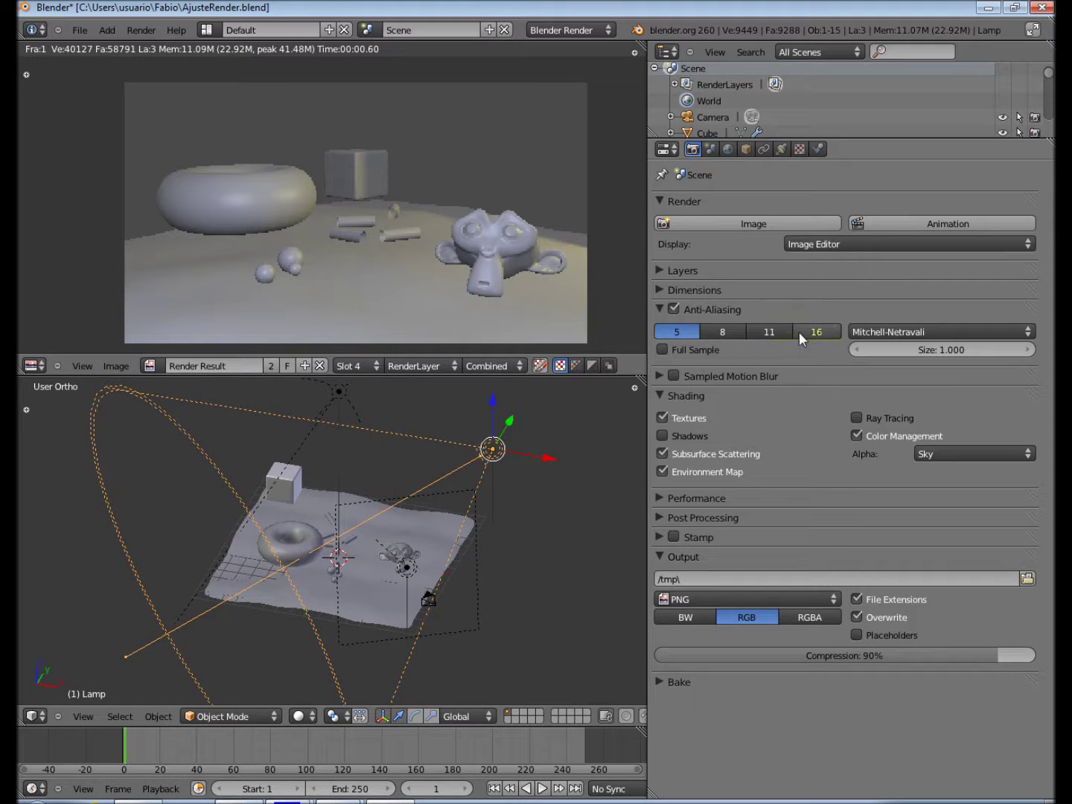
left_click(562, 329)
key("F12")
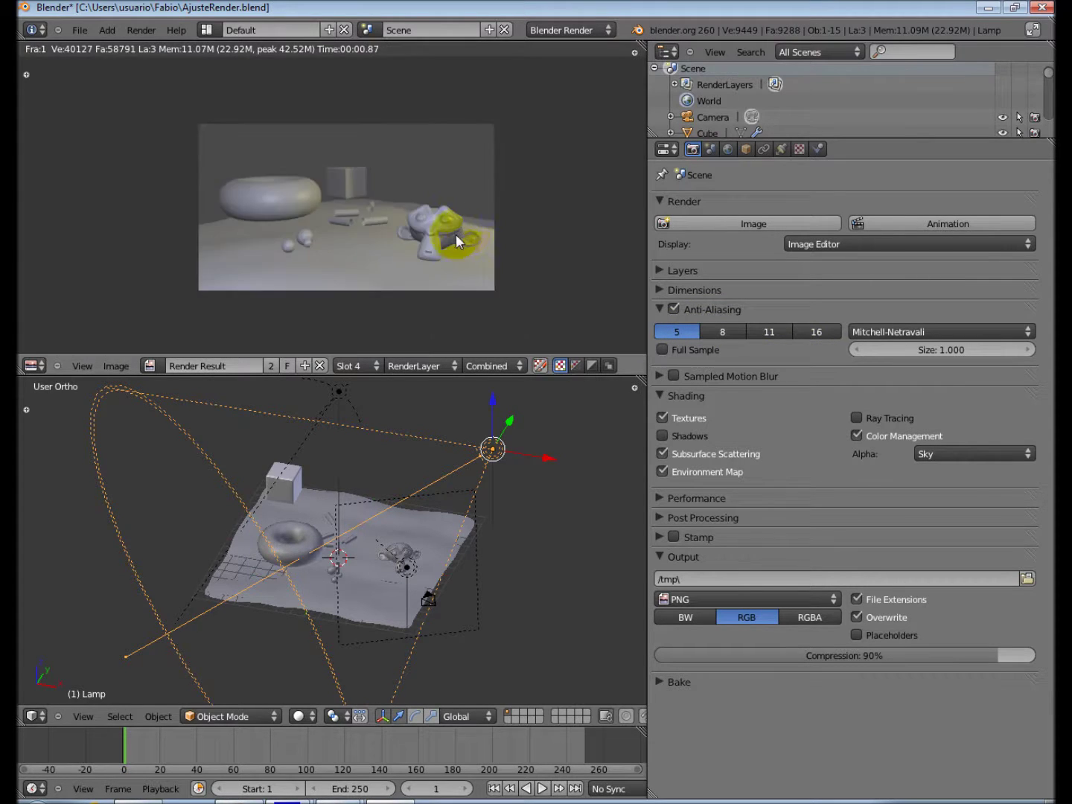
Step: Lower the render resolution percentage to 9% and render the scene
left_click(674, 291)
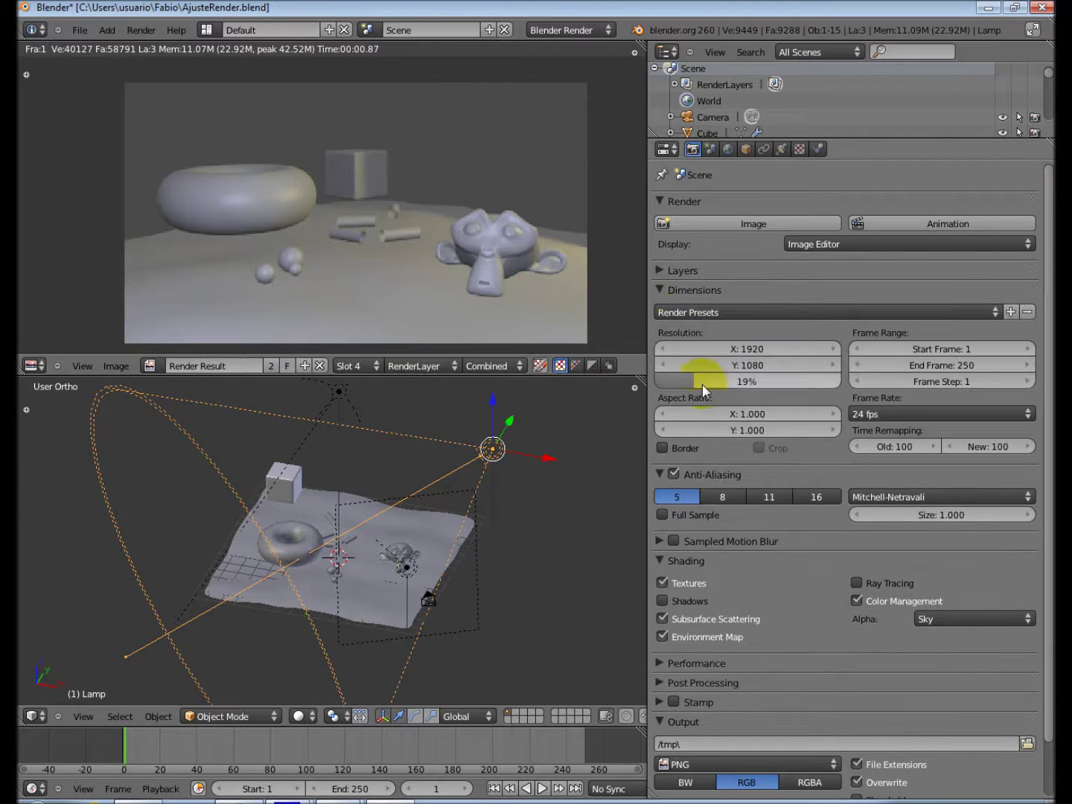
left_click_drag(703, 384, 671, 381)
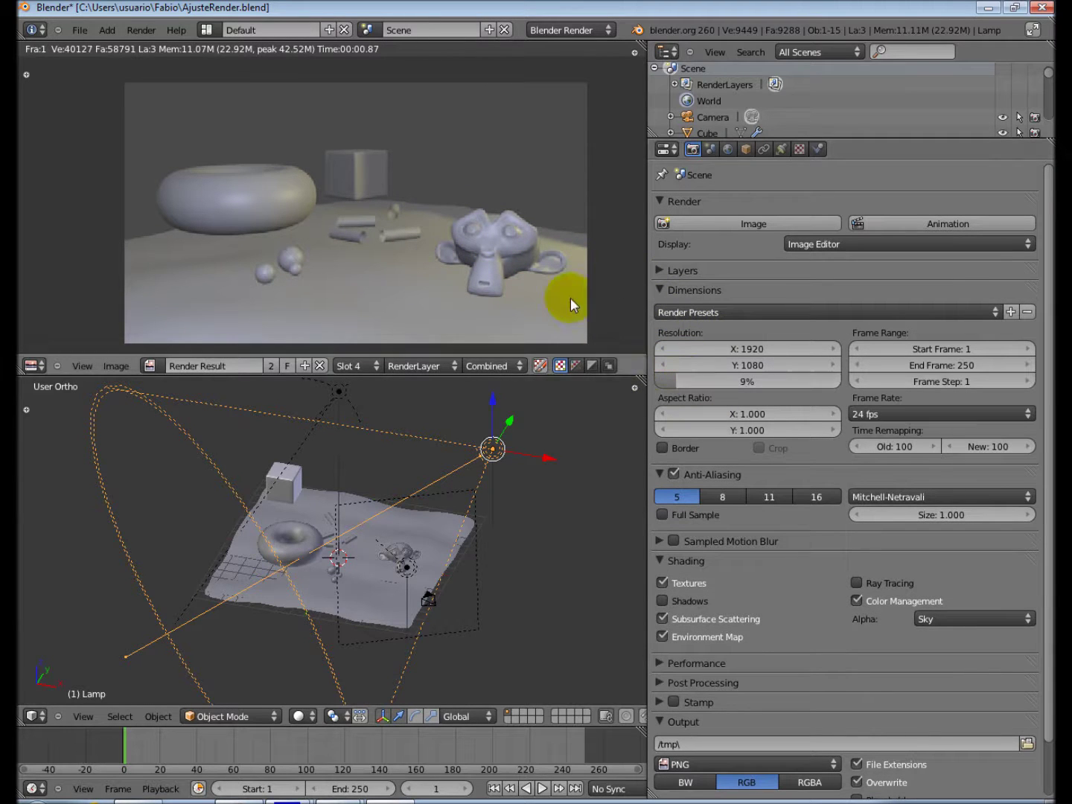
key("F12")
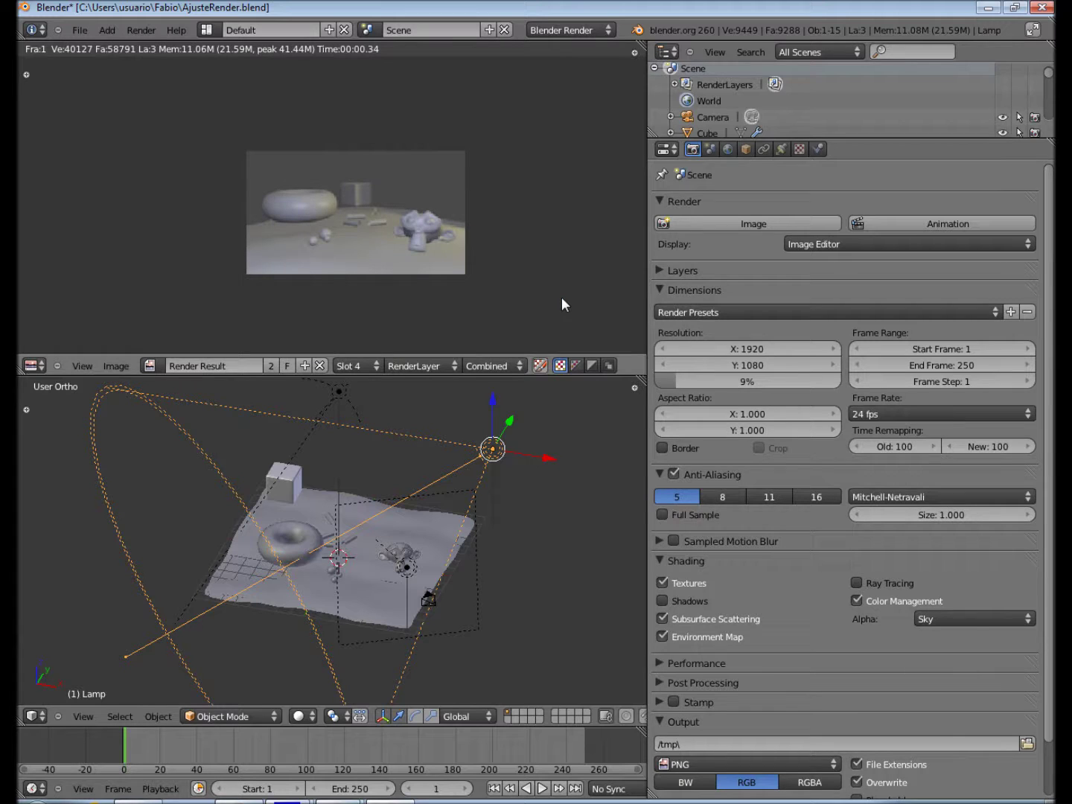
Step: Review the scene's Simplify options, the world's ambient occlusion and gather settings, and the spot lamp's shadow settings
left_click(703, 148)
left_click(712, 148)
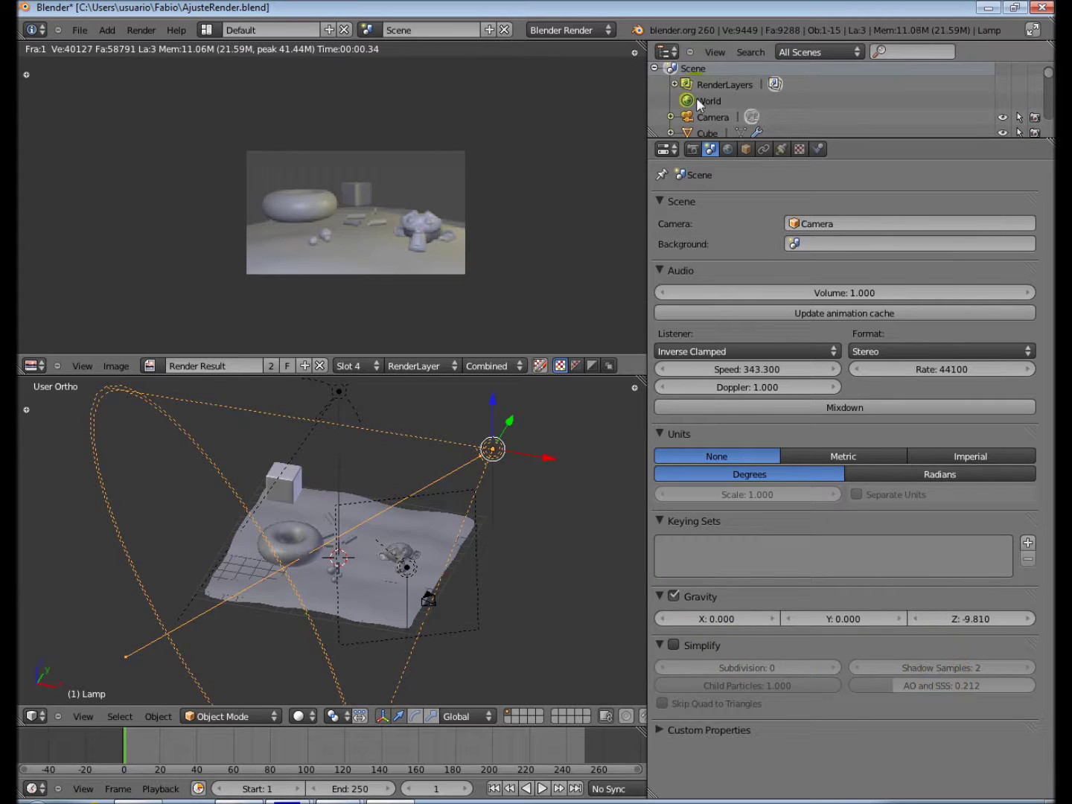
left_click(691, 150)
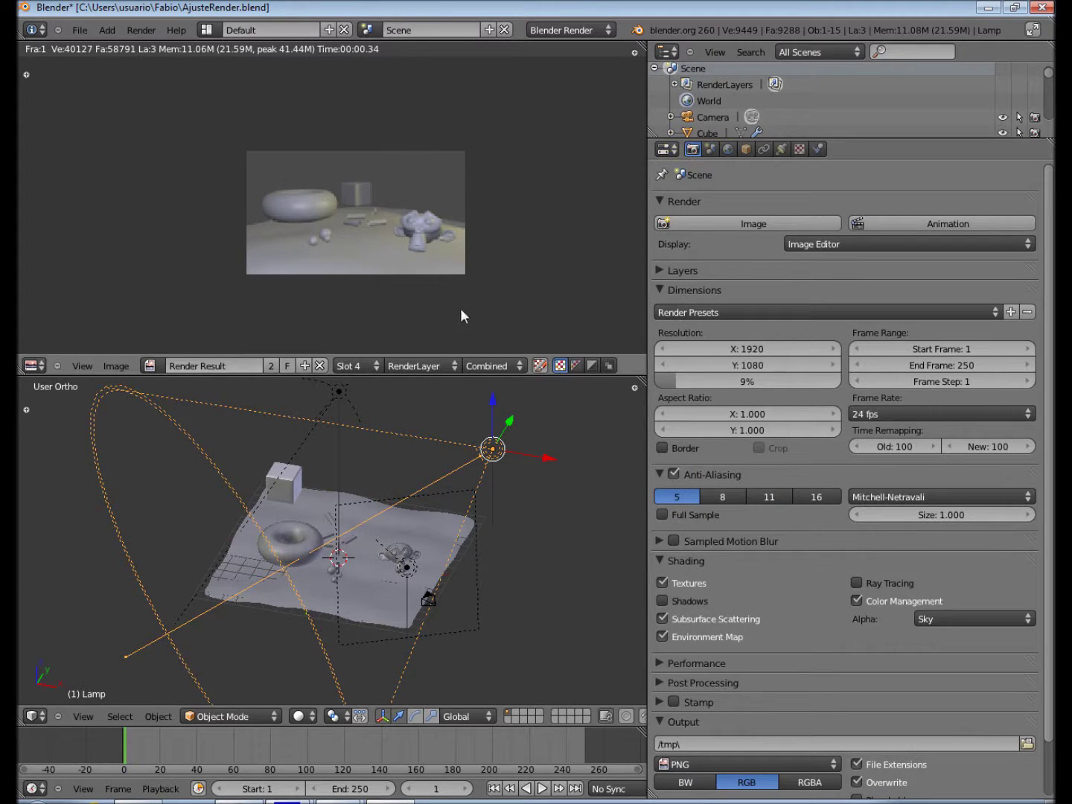
left_click(728, 149)
left_click(657, 465)
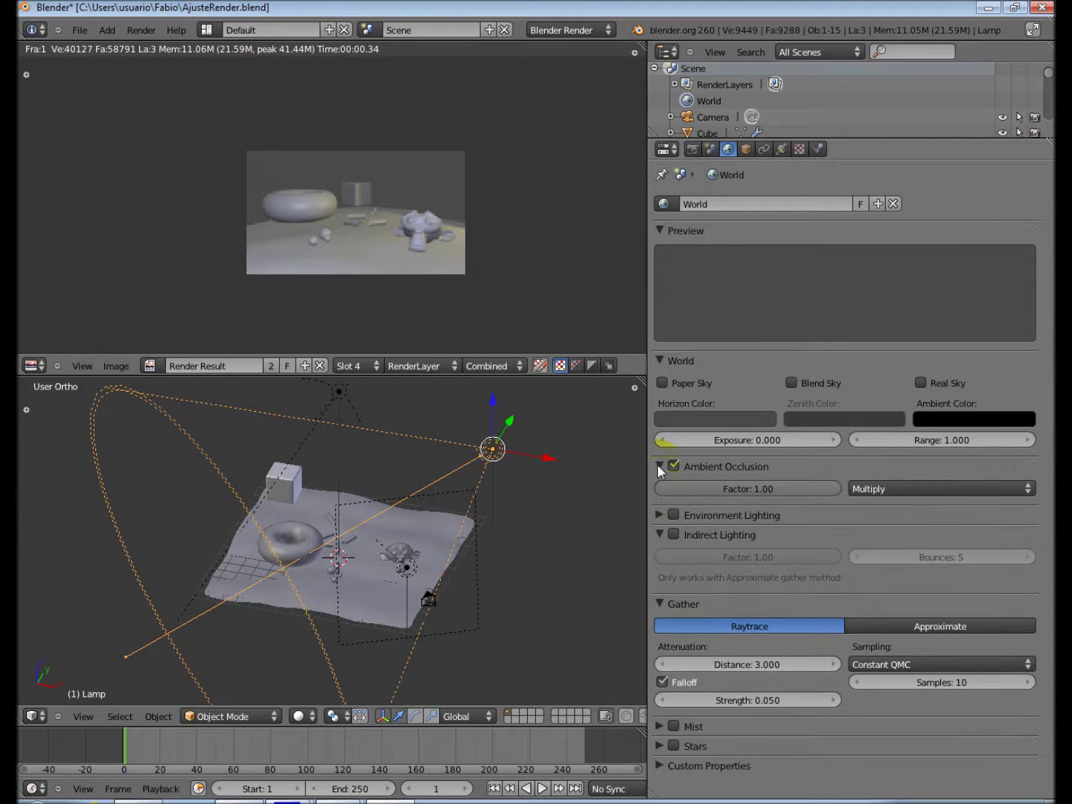
left_click(658, 465)
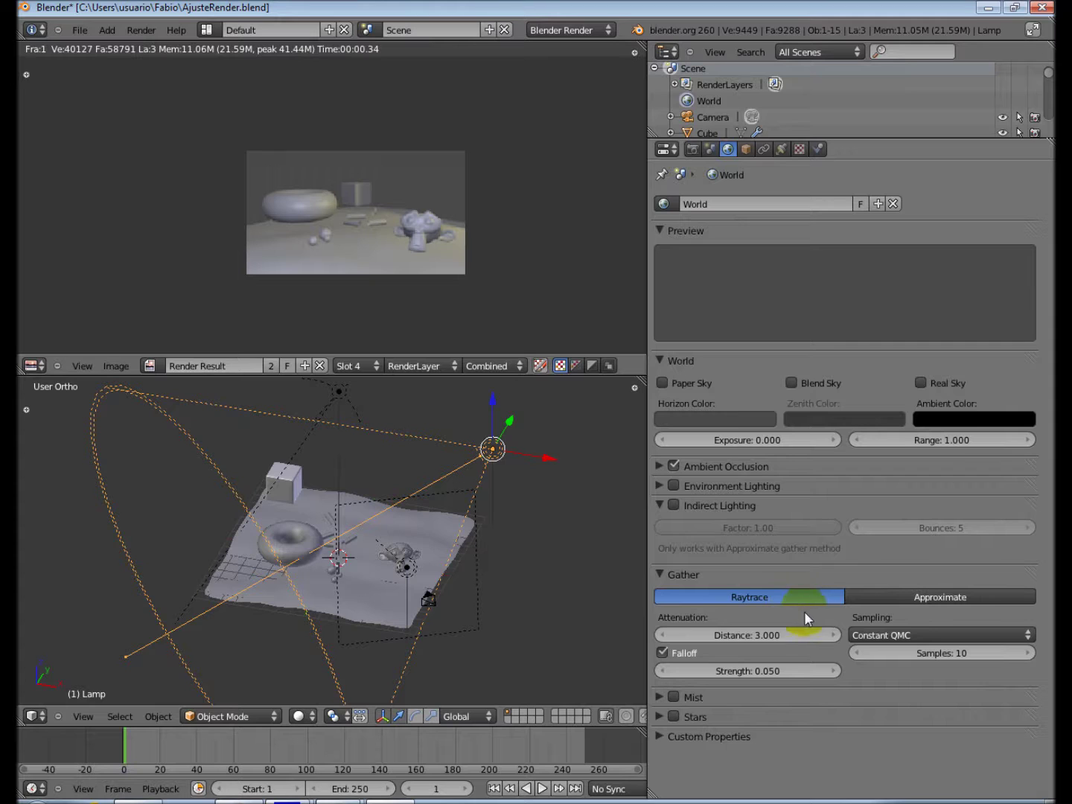
left_click(780, 149)
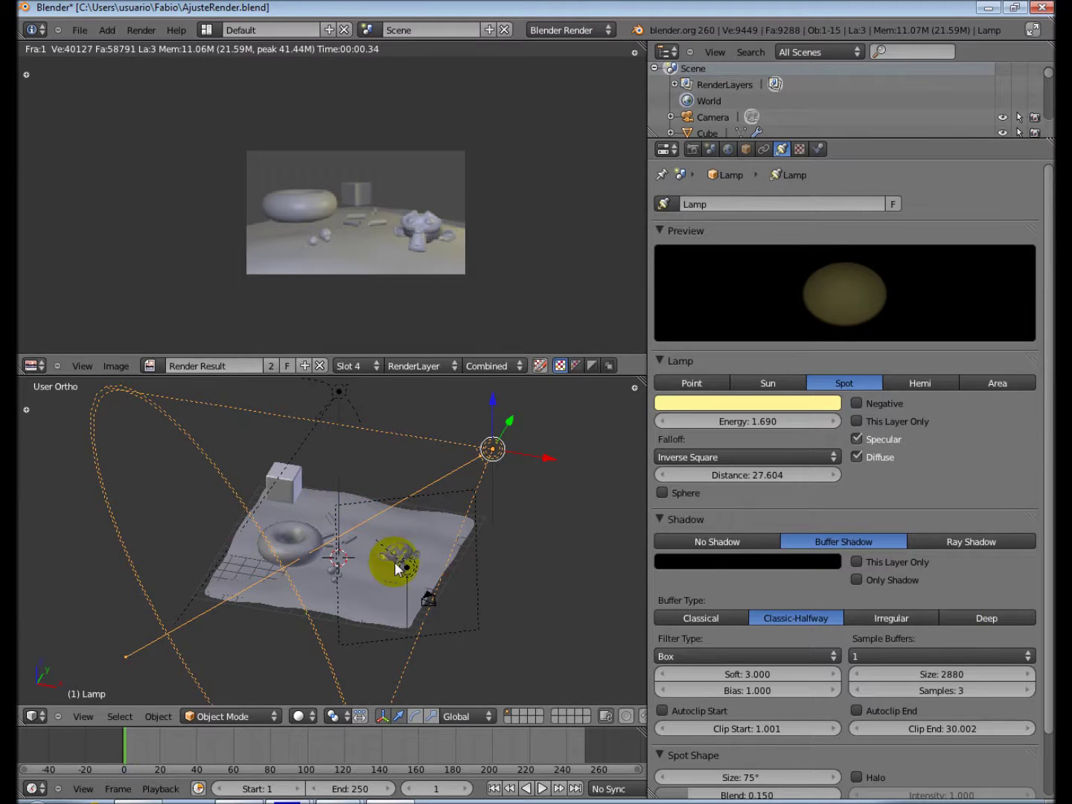
middle_click_drag(368, 563, 305, 599)
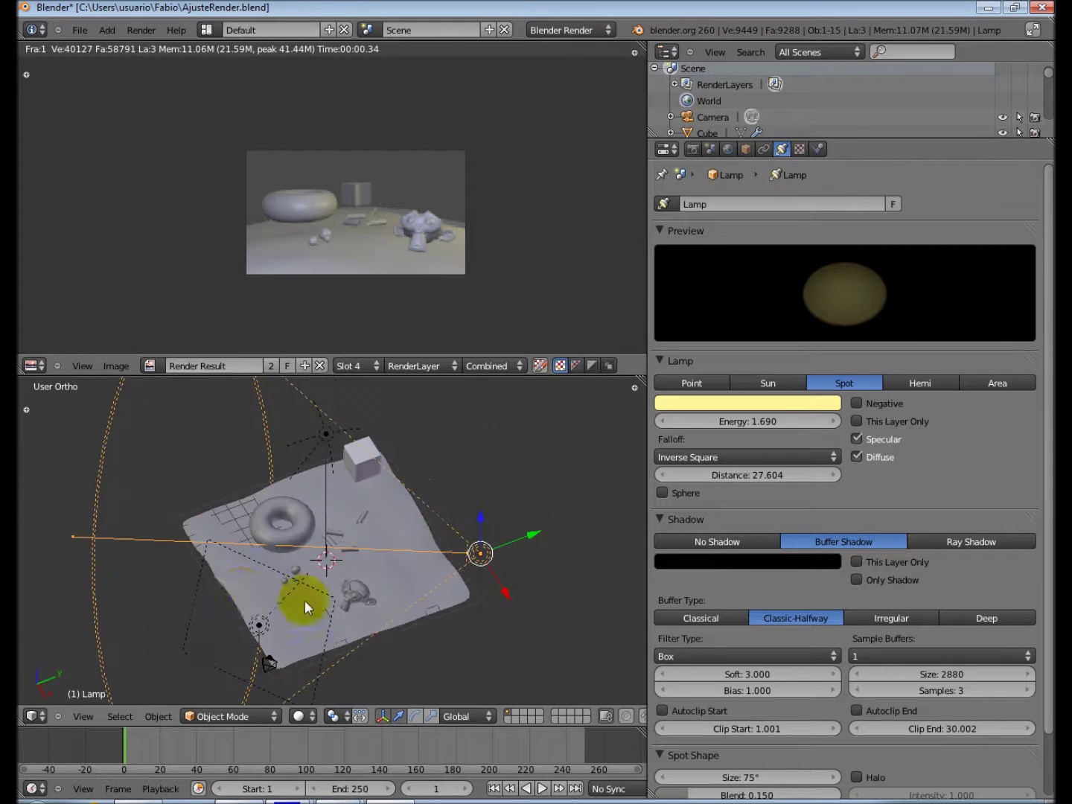
middle_click_drag(432, 557, 420, 574)
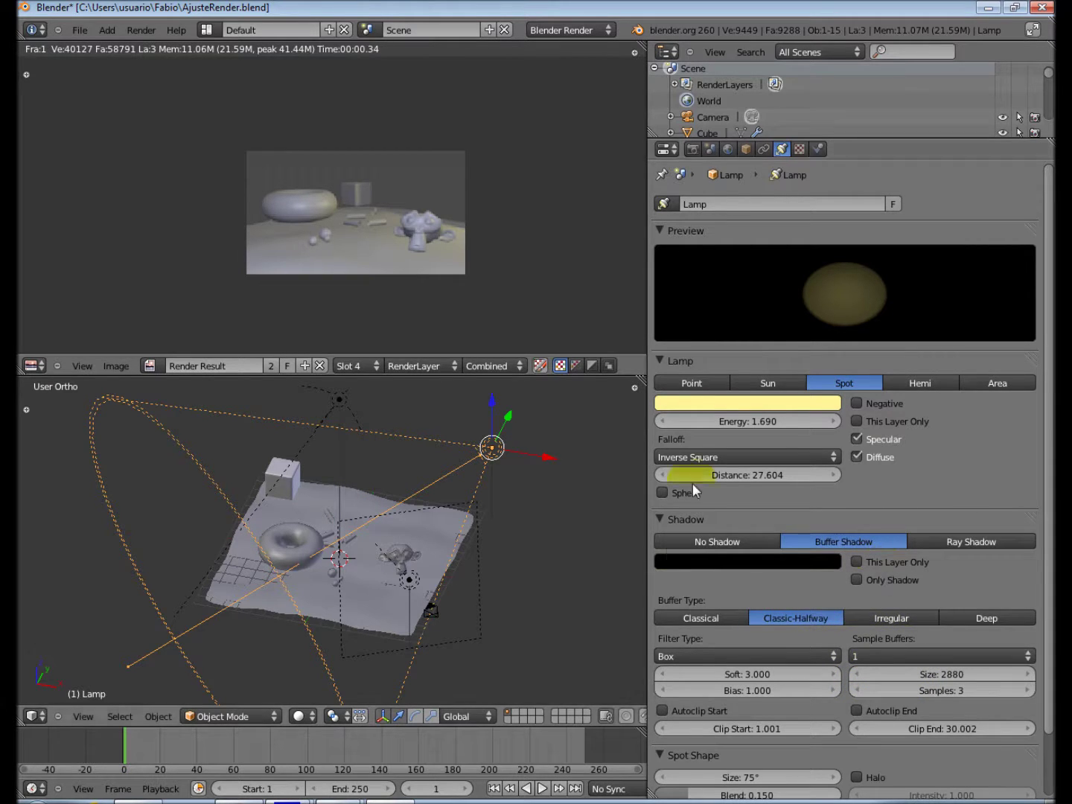
left_click(712, 150)
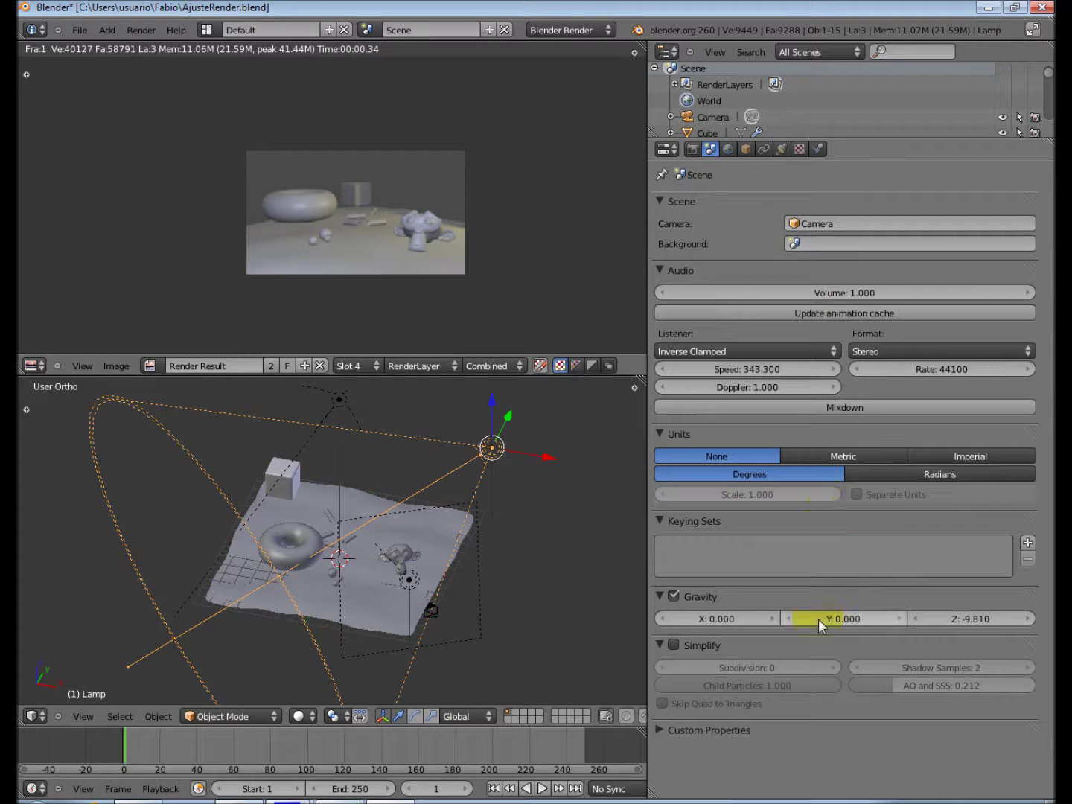
left_click(694, 149)
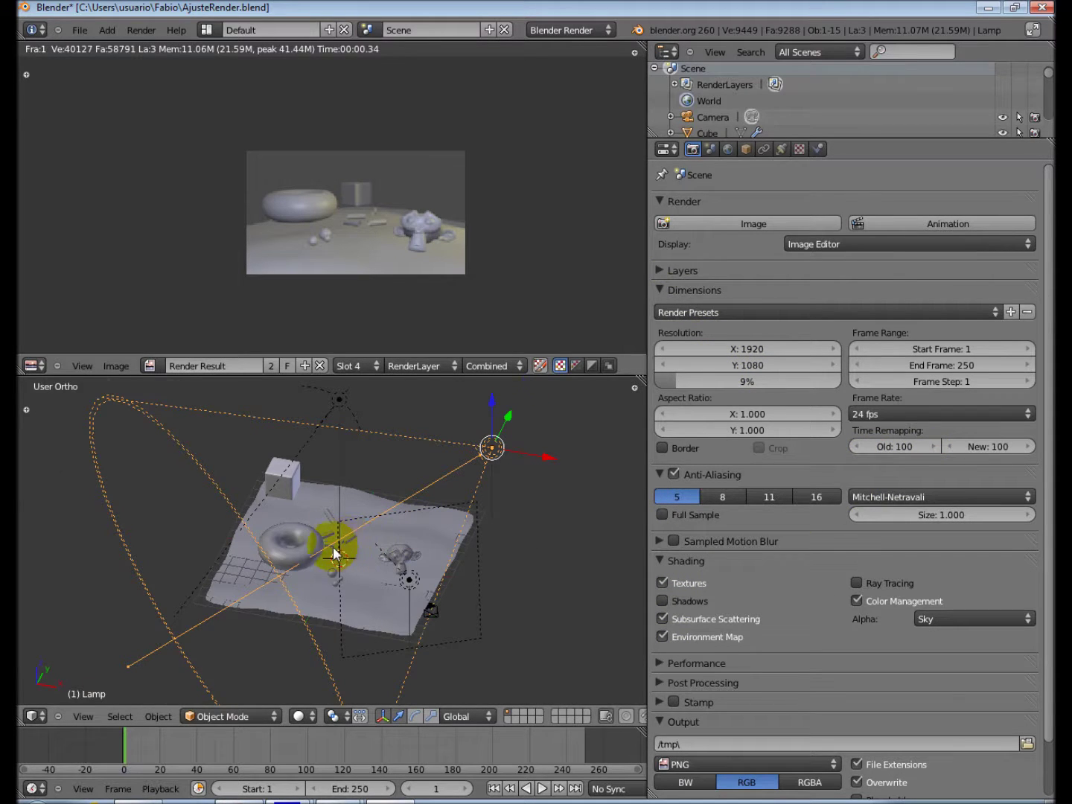
Step: Examine the low-resolution render up close, checking the edges and detail of the objects
middle_click_drag(334, 555, 302, 535)
middle_click_drag(457, 488, 486, 538, "shift")
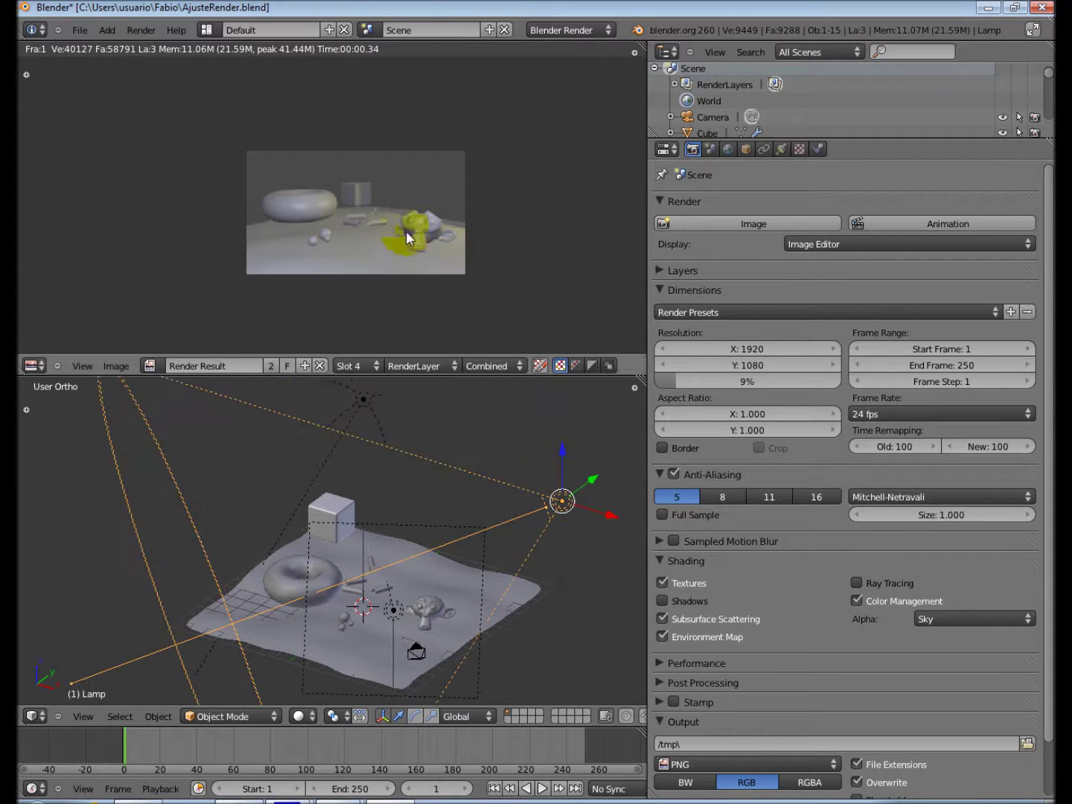
scroll(459, 234, "up", 2)
middle_click_drag(447, 284, 439, 266)
scroll(438, 268, "up", 1)
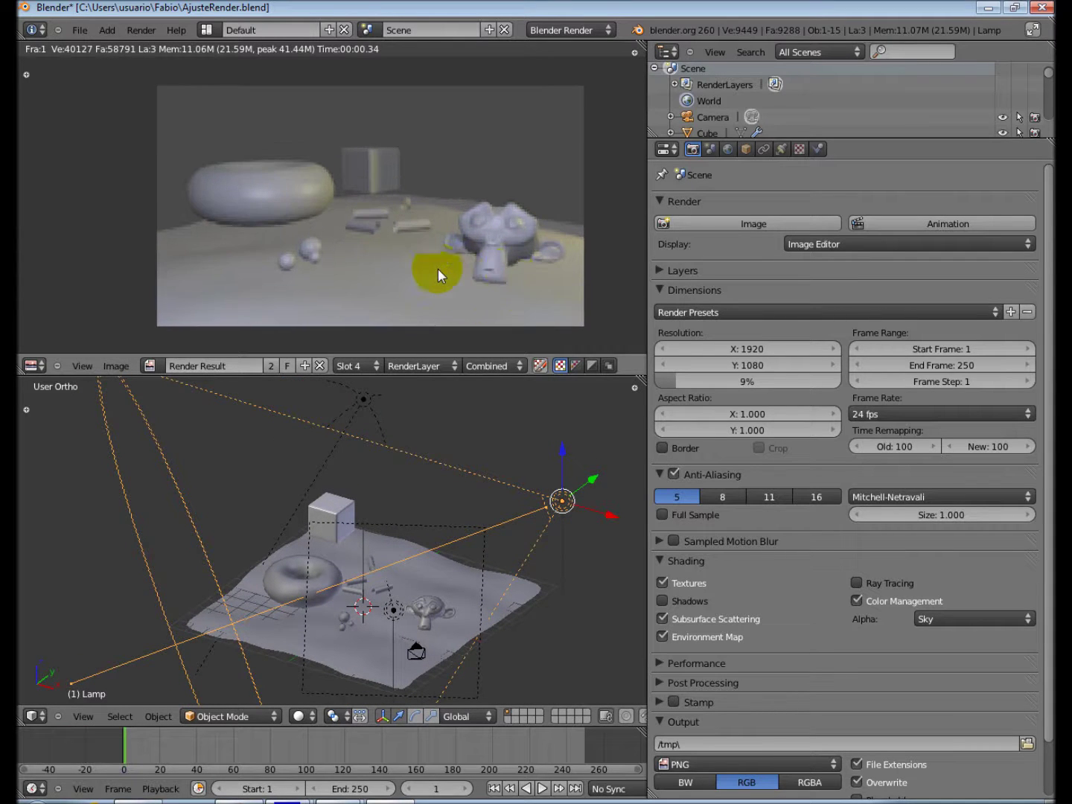
middle_click_drag(506, 272, 488, 271)
scroll(467, 265, "up", 1)
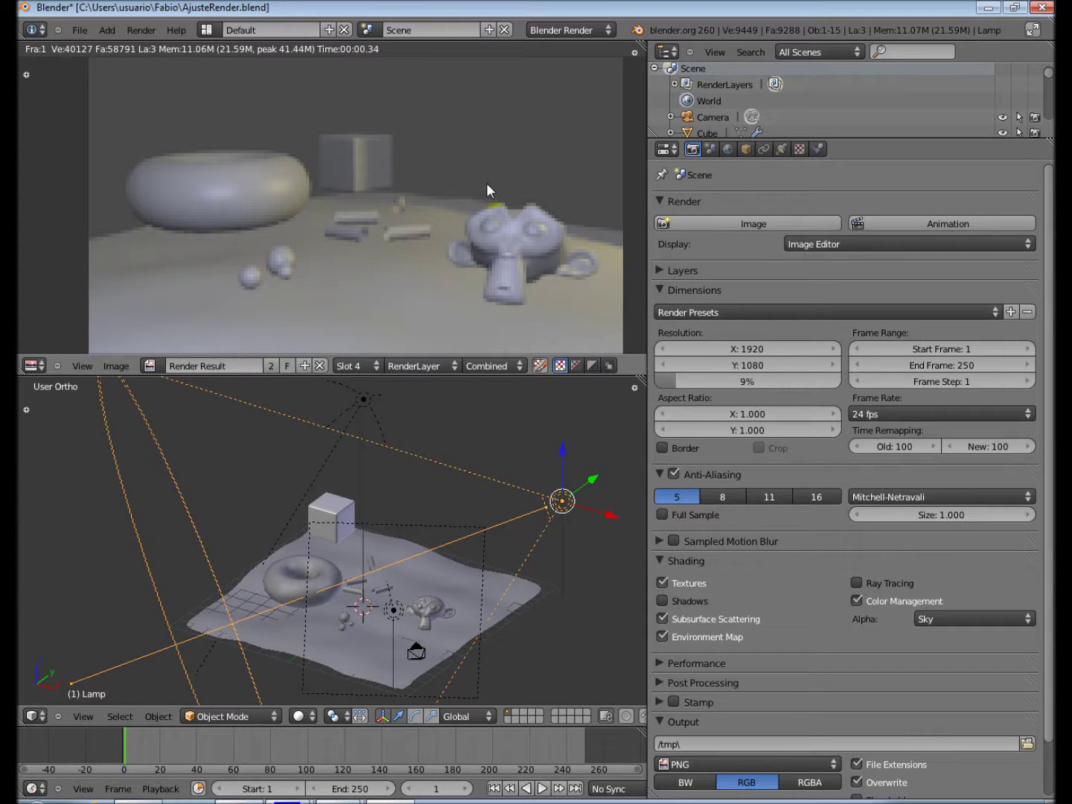
Step: Raise the render resolution percentage to 15% in the scene's dimensions
left_click_drag(676, 379, 695, 382)
scroll(357, 211, "down", 3)
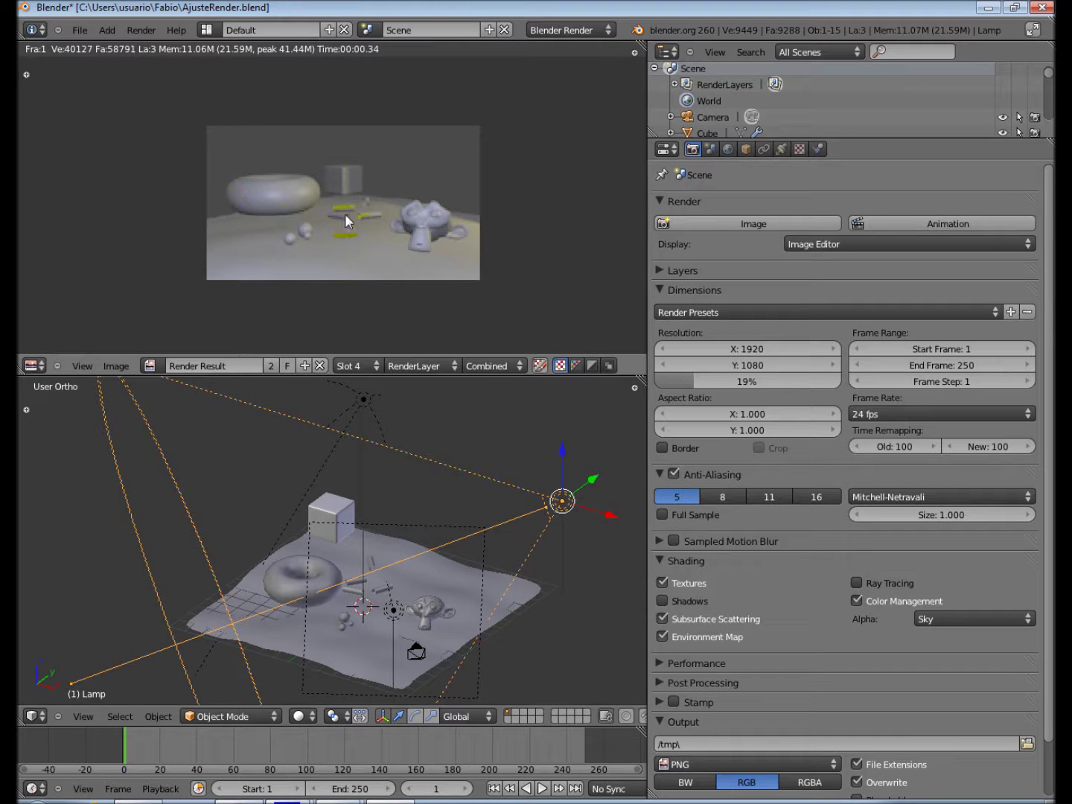
left_click_drag(684, 392, 682, 436)
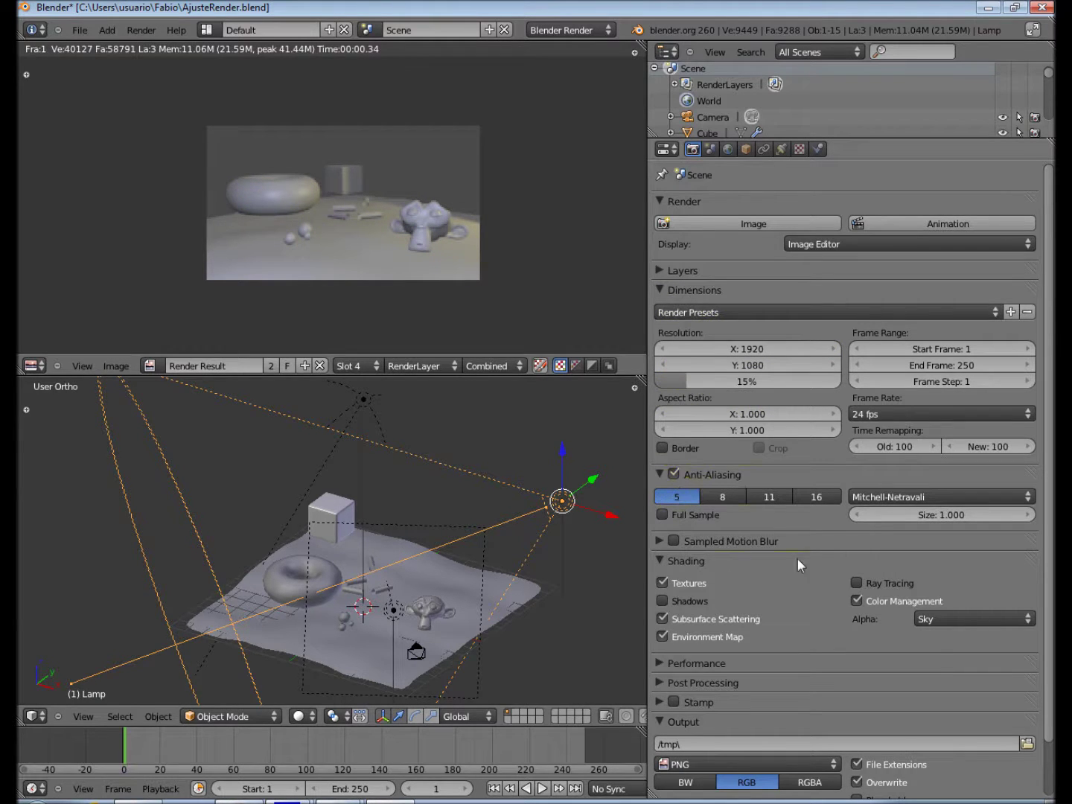
Step: Re-enable Ray Tracing and Shadows in the render shading settings, and review the render and scene settings
left_click(856, 583)
left_click(663, 600)
scroll(710, 510, "down", 2)
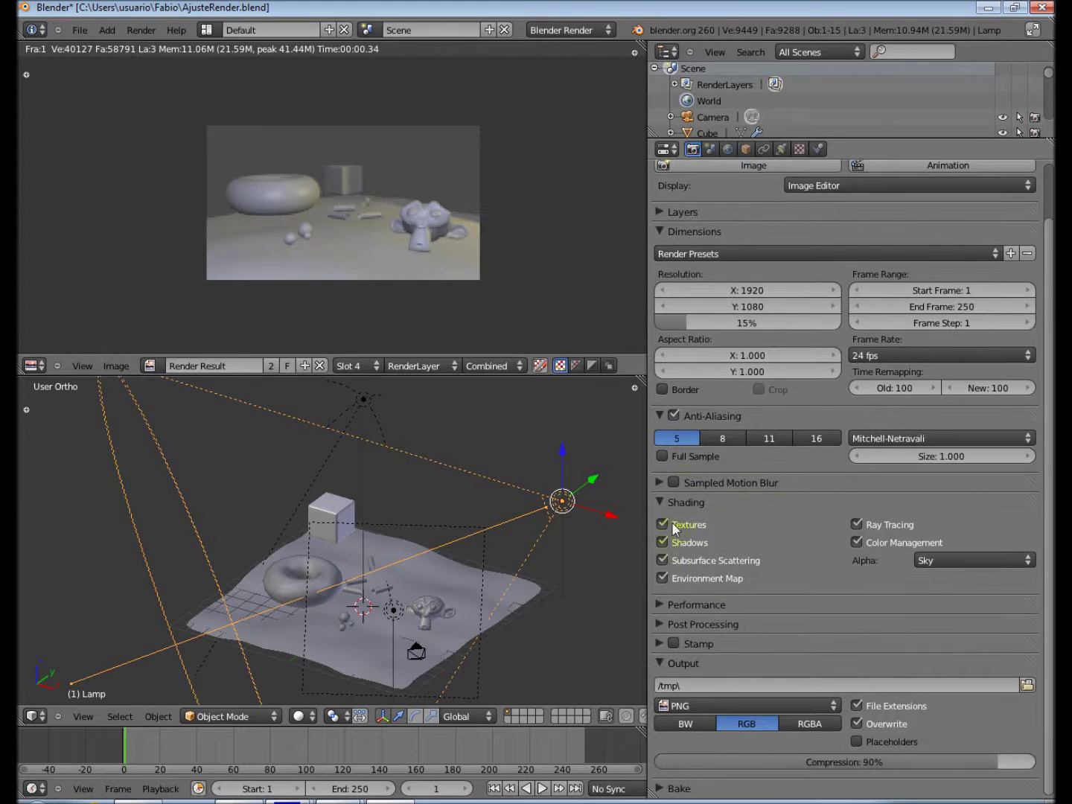
scroll(761, 500, "up", 2)
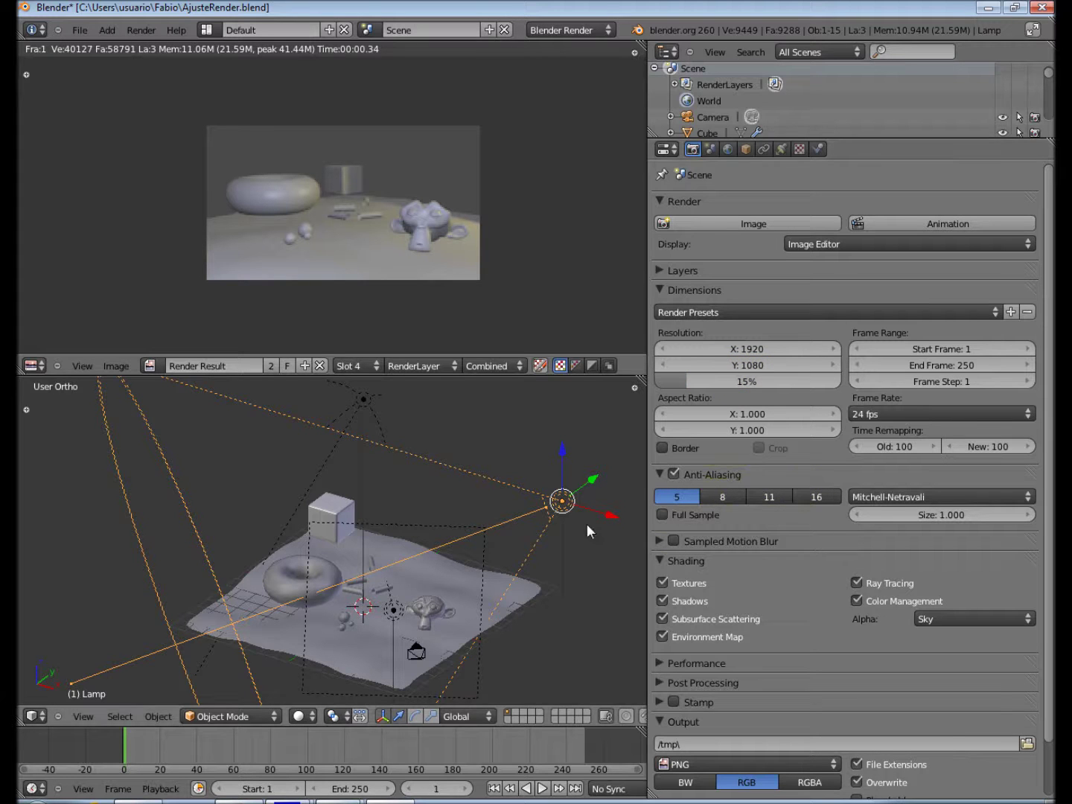
left_click(710, 149)
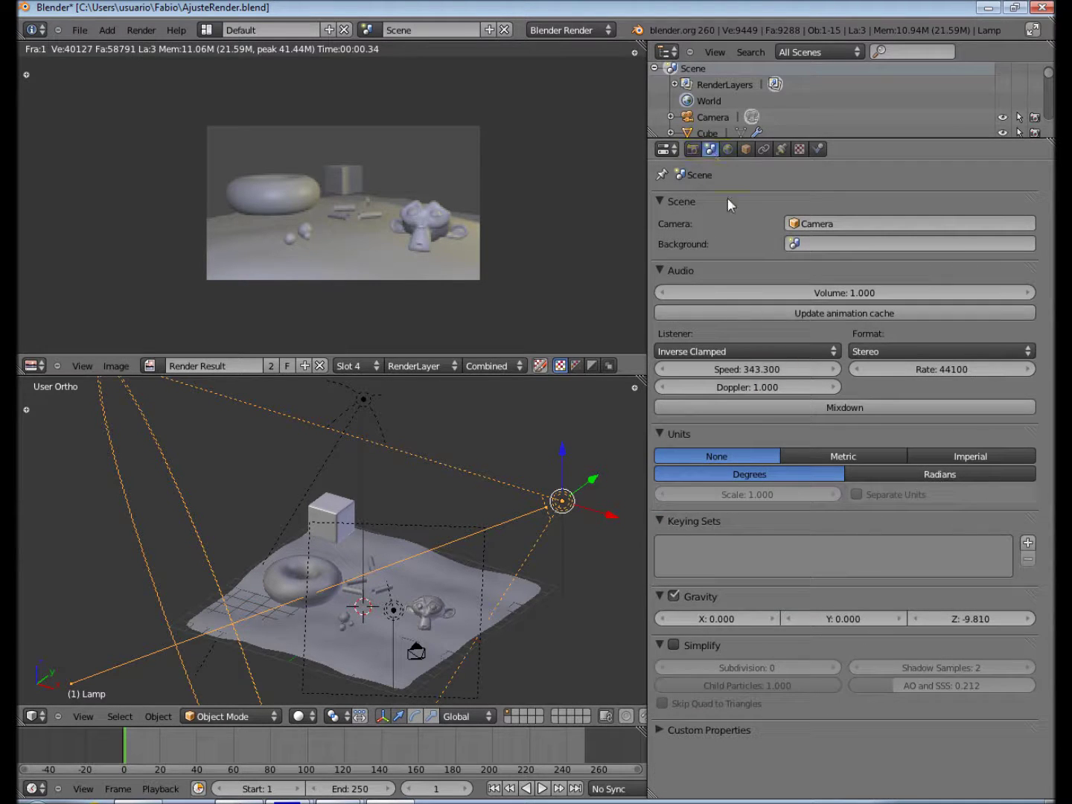
left_click(693, 149)
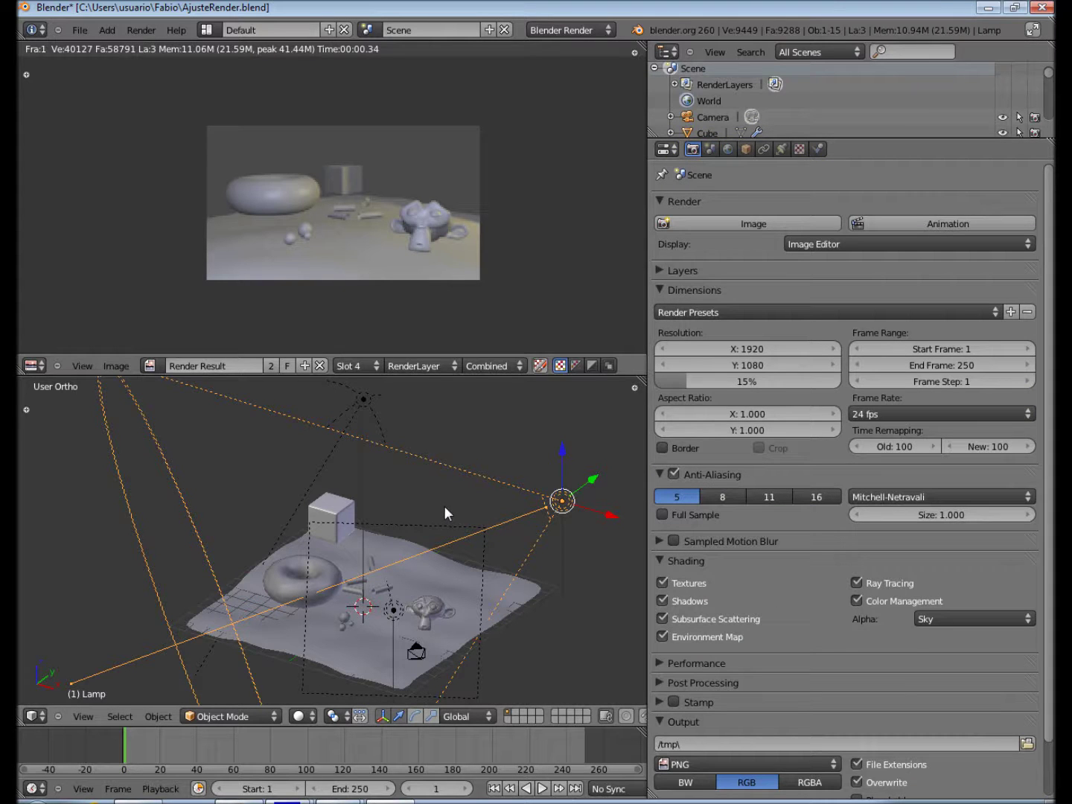